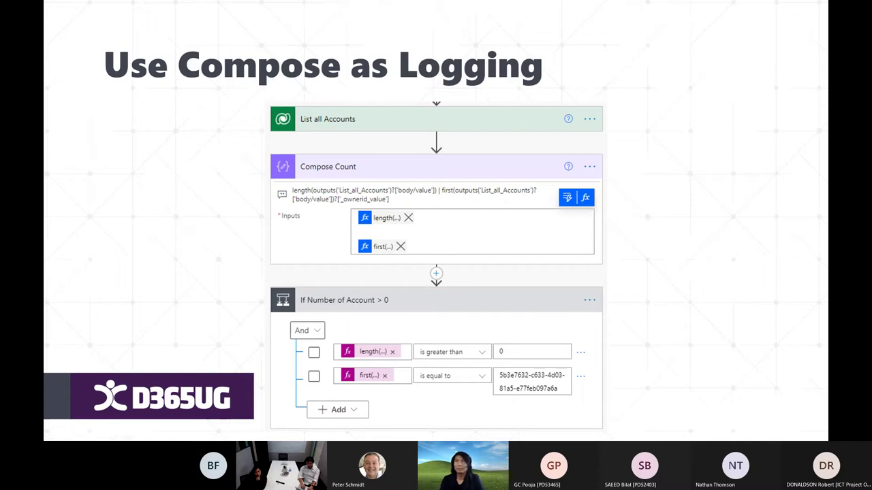
Switch to the browser and compare the Condition (Logging) setup in the flow editor with its expression result in the flow run
key(alt+Tab)
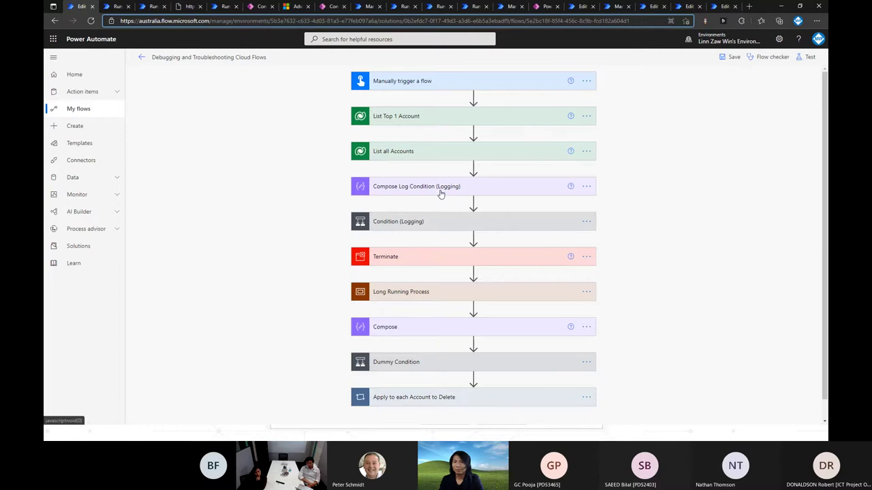
click(443, 228)
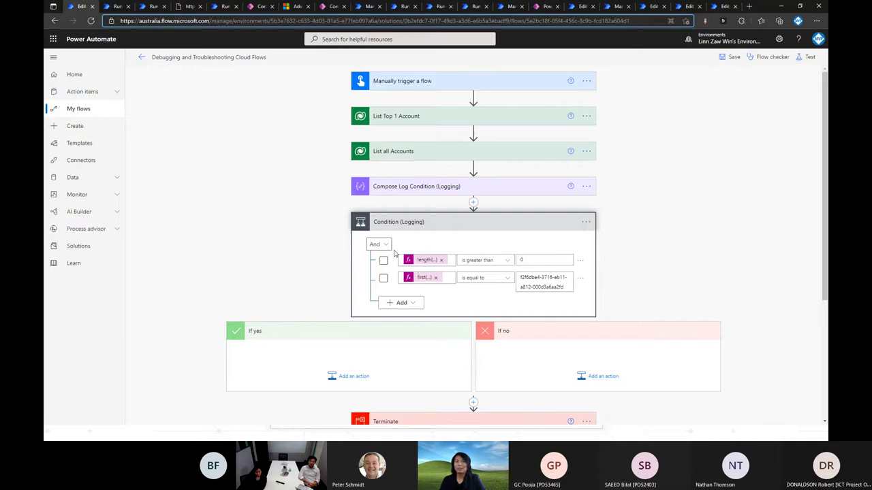
key(ctrl+Tab)
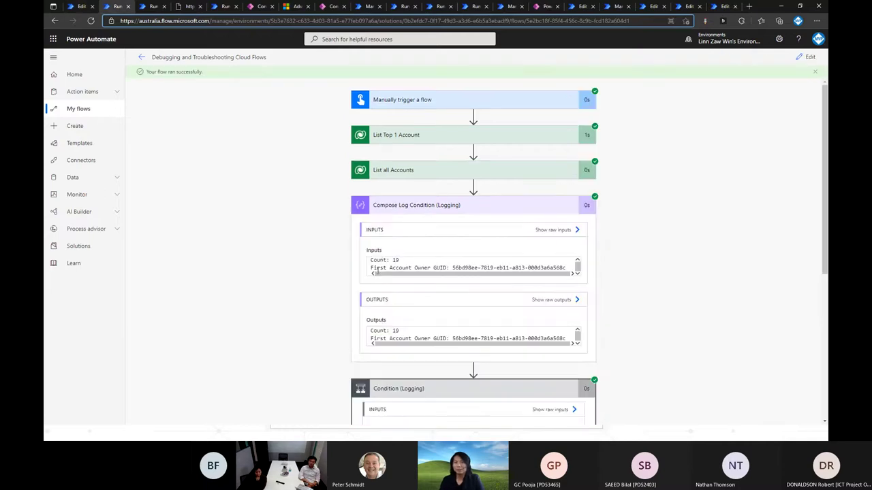
click(401, 205)
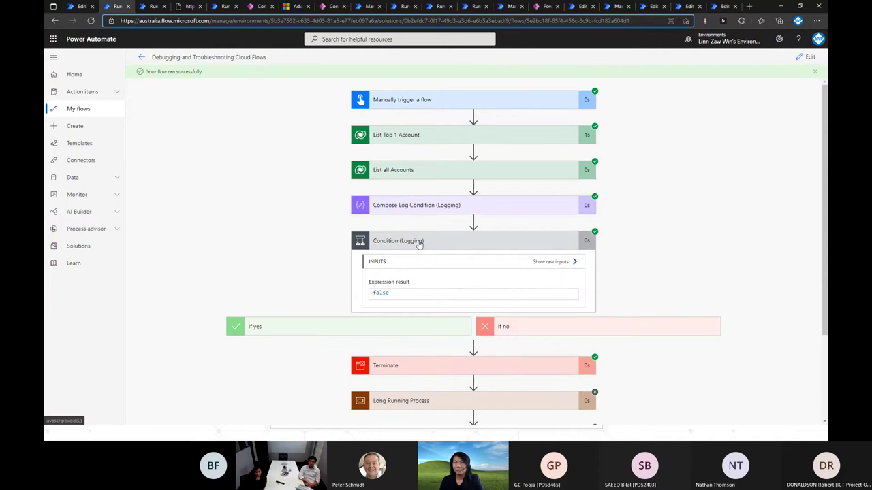
scroll(429, 235, down, 1)
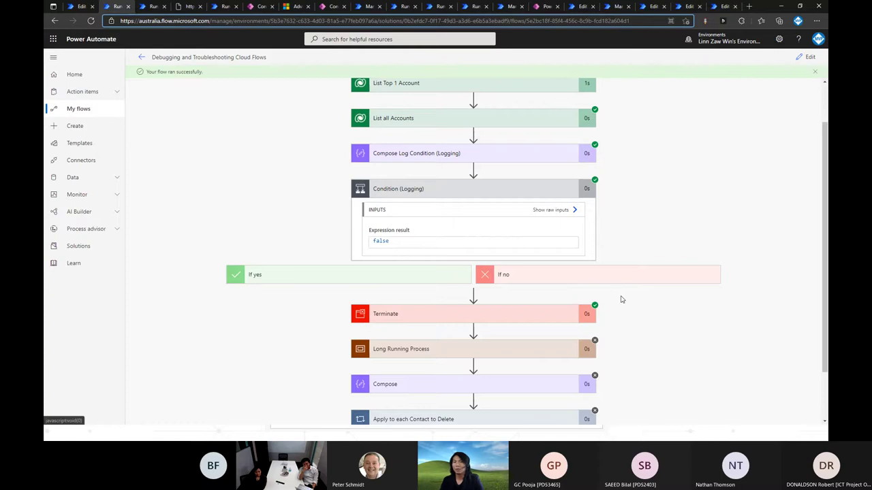
Check the length expression of Condition (Logging) in the editor and expand List all Accounts in the flow run
key(ctrl+shift+Tab)
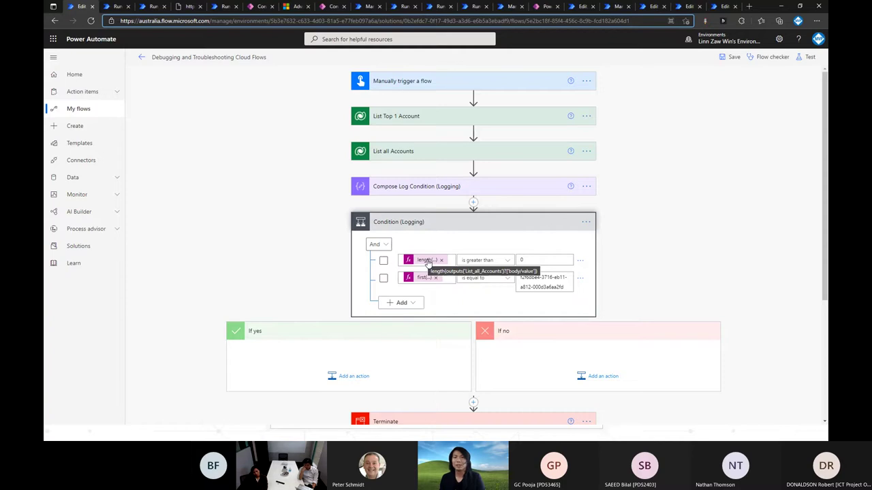
key(ctrl+Tab)
scroll(408, 191, up, 2)
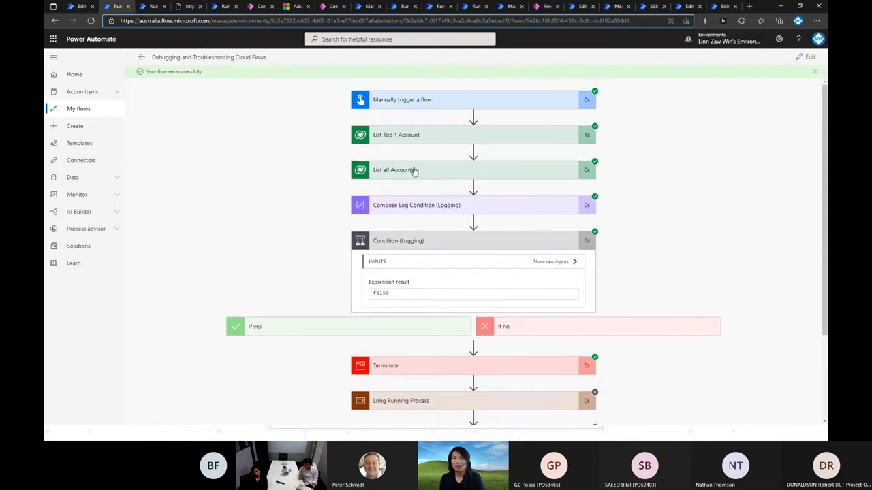
click(436, 173)
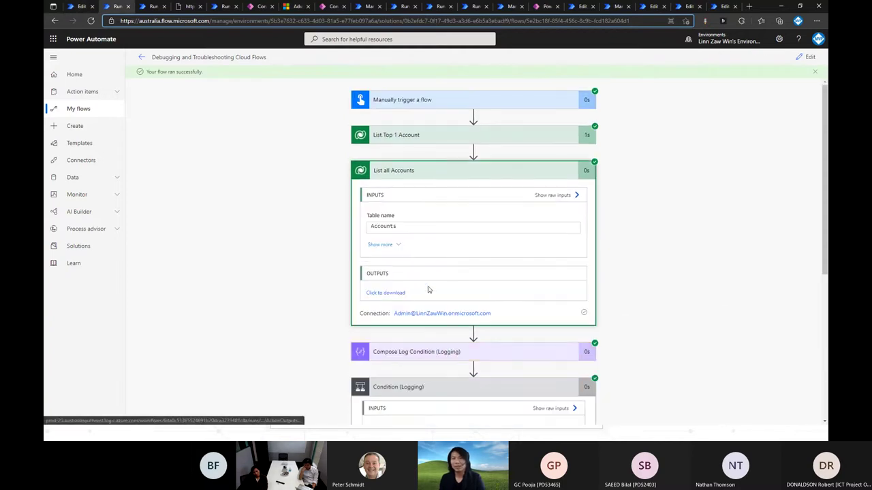
Expand Compose Log Condition (Logging) in the flow editor and in the flow run to compare its expressions with the logged values
key(ctrl+shift+Tab)
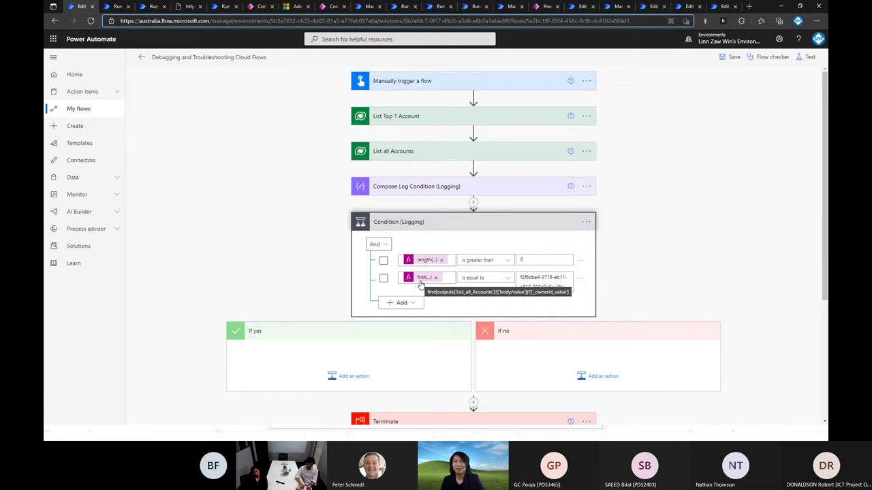
click(440, 188)
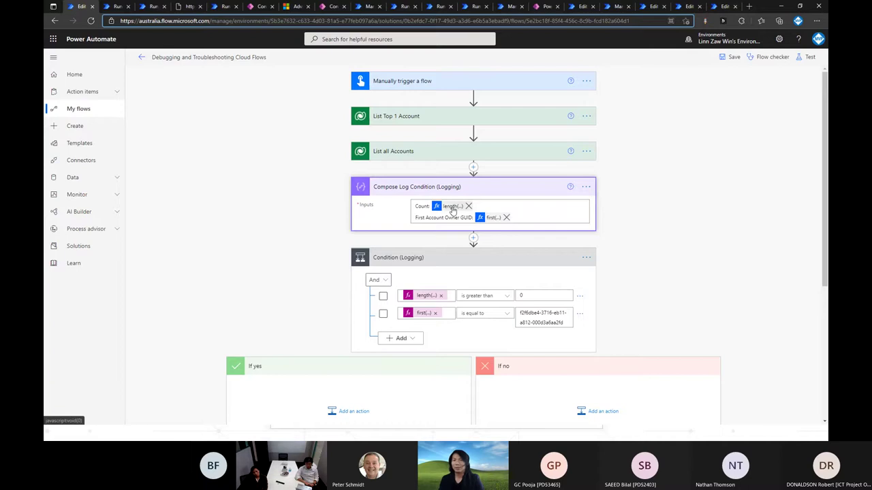
key(ctrl+Tab)
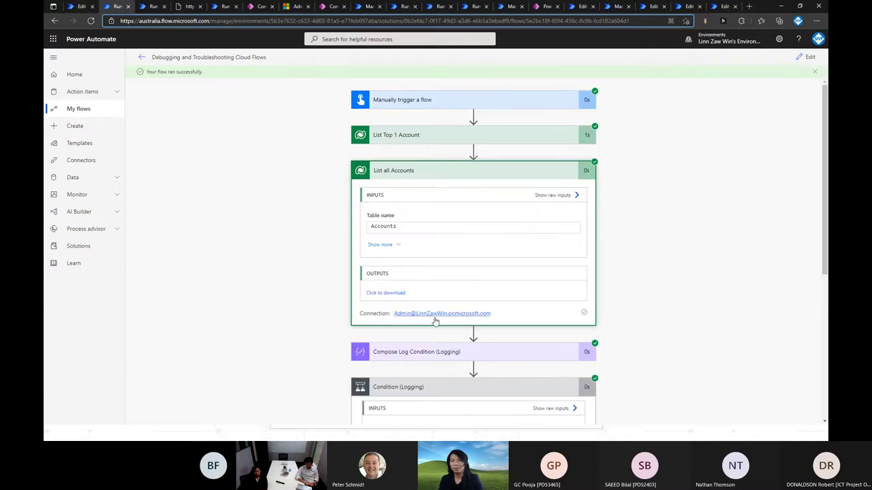
scroll(433, 340, down, 3)
click(443, 253)
scroll(408, 276, down, 1)
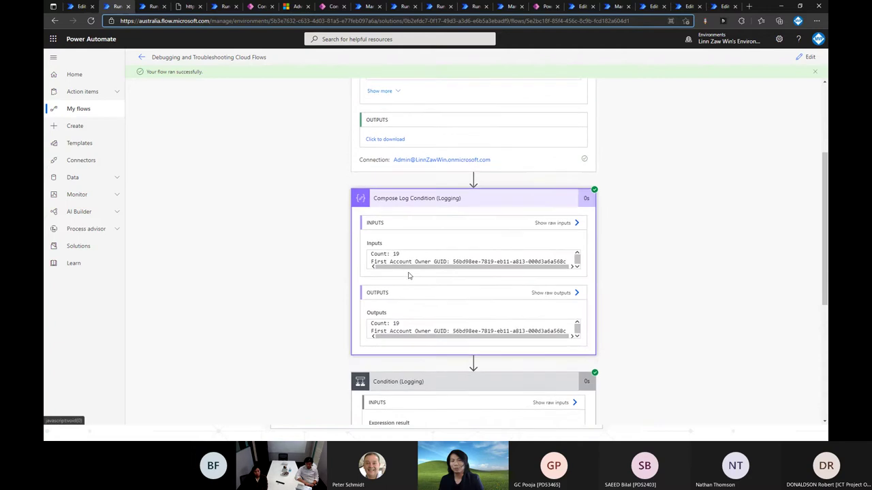
Highlight the logged count and the first account owner GUID in the inputs of Compose Log Condition (Logging)
double_click(395, 252)
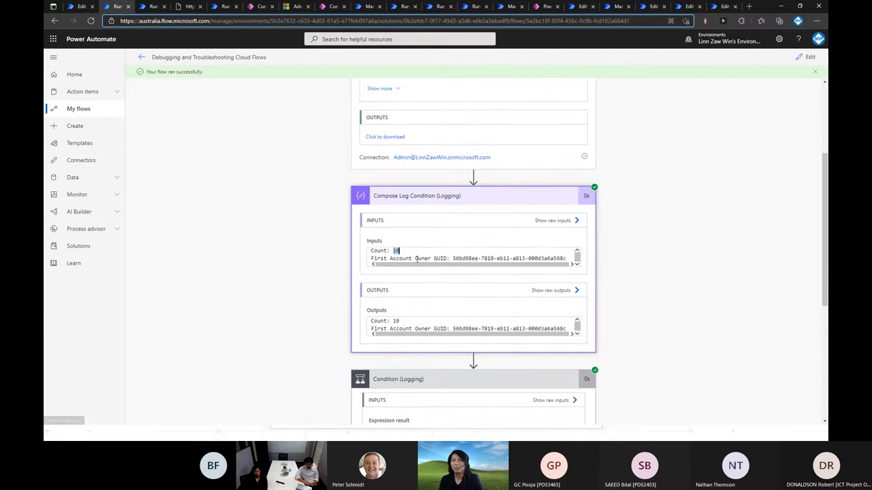
scroll(413, 259, down, 1)
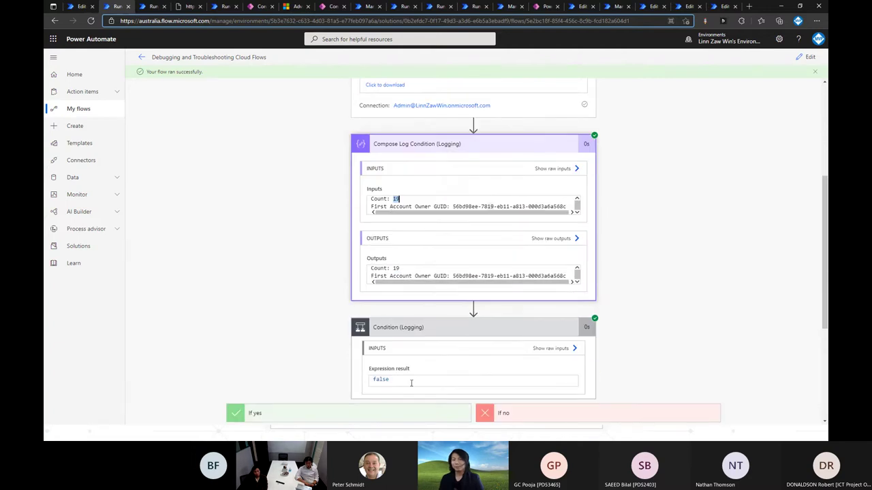
scroll(411, 382, down, 2)
scroll(406, 268, up, 2)
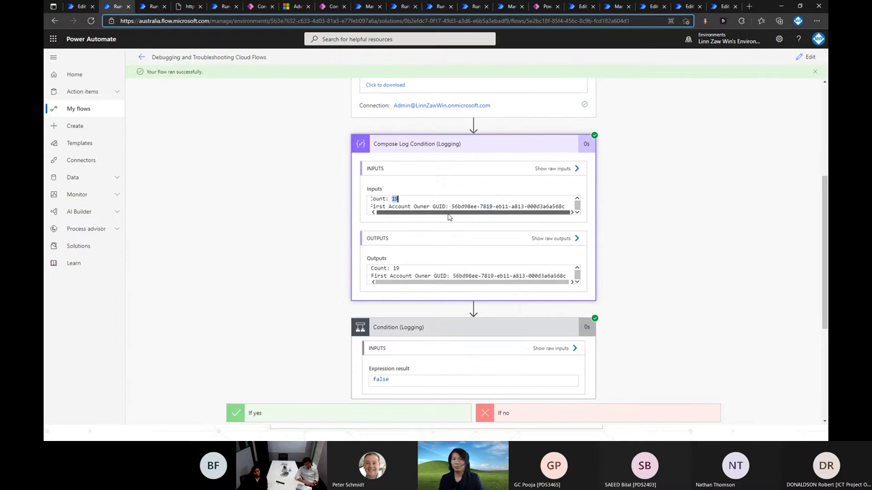
drag(452, 206, 563, 220)
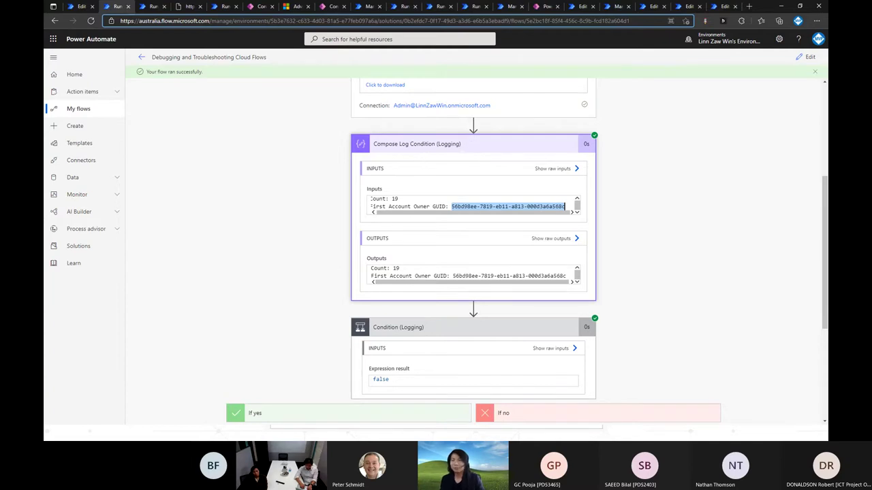
Switch to the presentation and advance to the Show Raw Outputs slide with its List Top 1 Account illustration
key(alt+Tab)
key(Right)
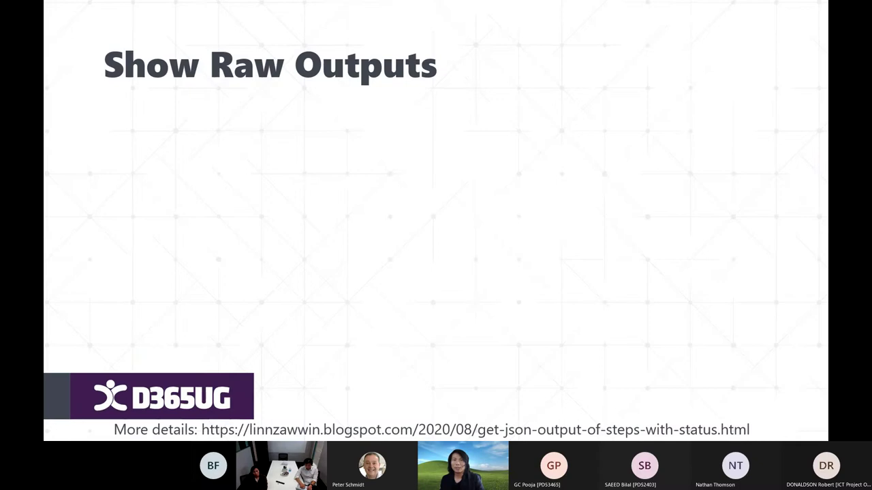
key(Right)
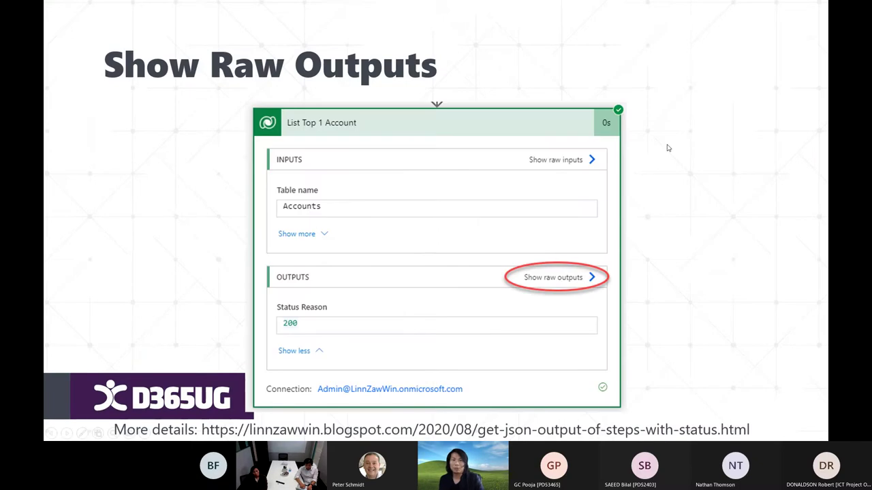
Return to the browser, close the current flow run and expand List all Accounts and List Top 1 Account in the next run
key(alt+Tab)
click(113, 6)
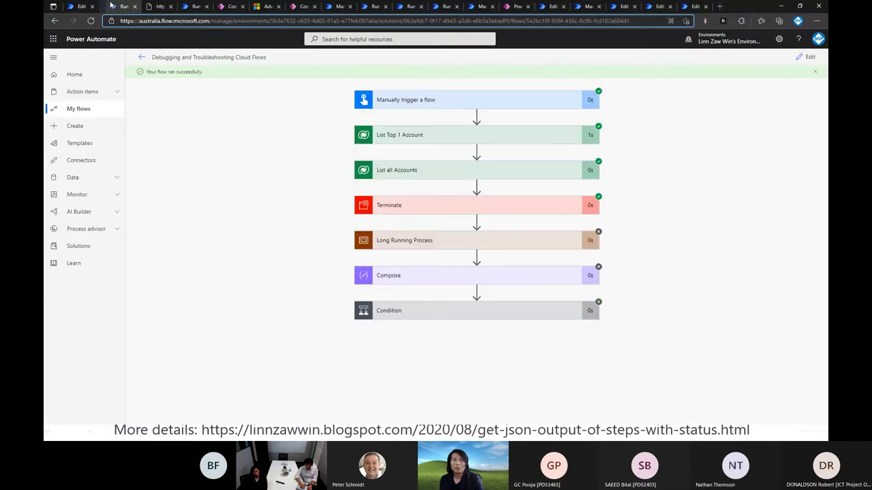
click(435, 172)
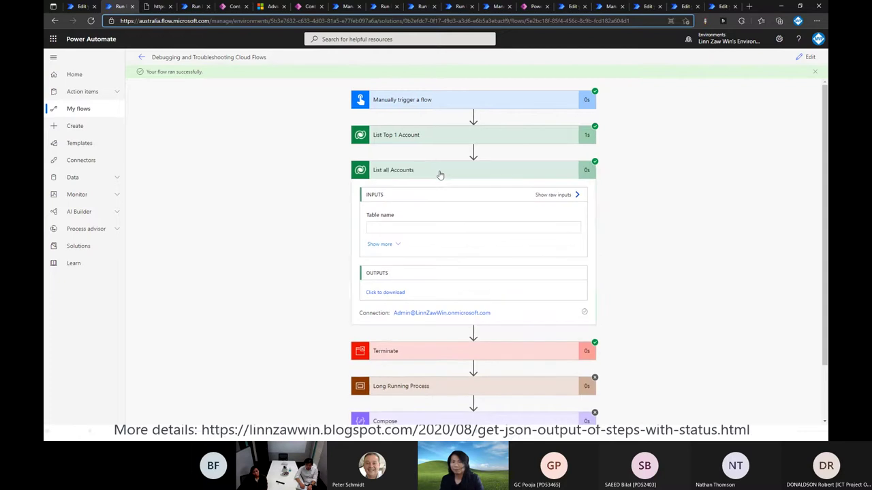
click(403, 140)
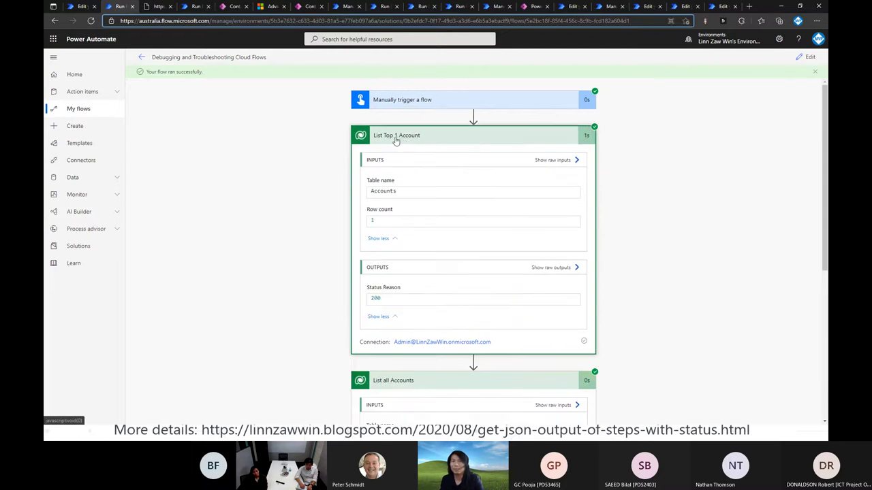
Open the downloadable output of List all Accounts, look through the account records in its JSON body and close it
scroll(408, 143, down, 4)
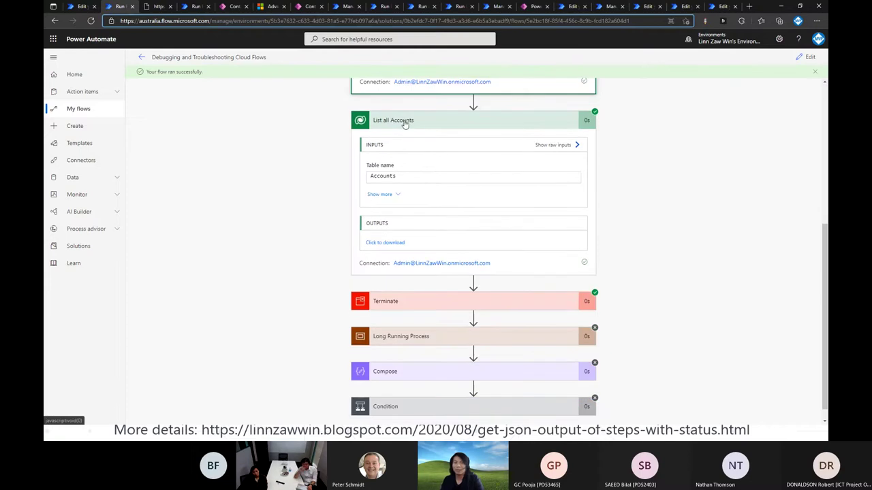
click(385, 244)
scroll(129, 116, down, 3)
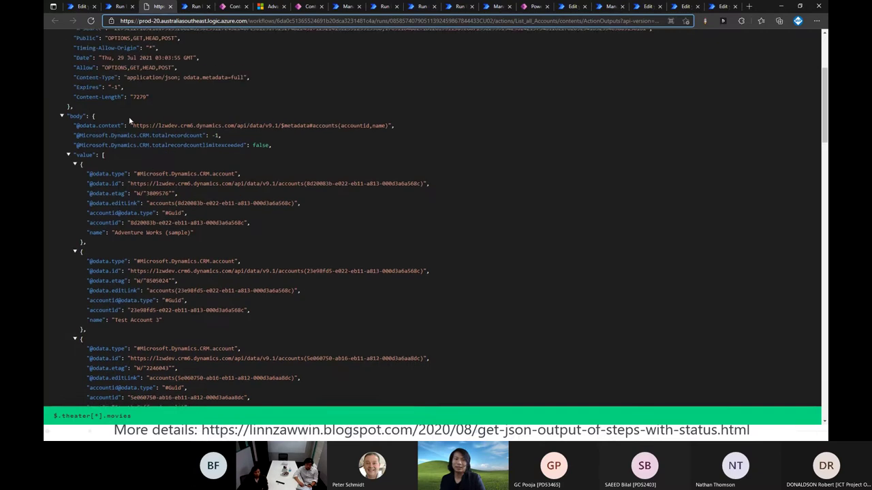
scroll(152, 218, down, 2)
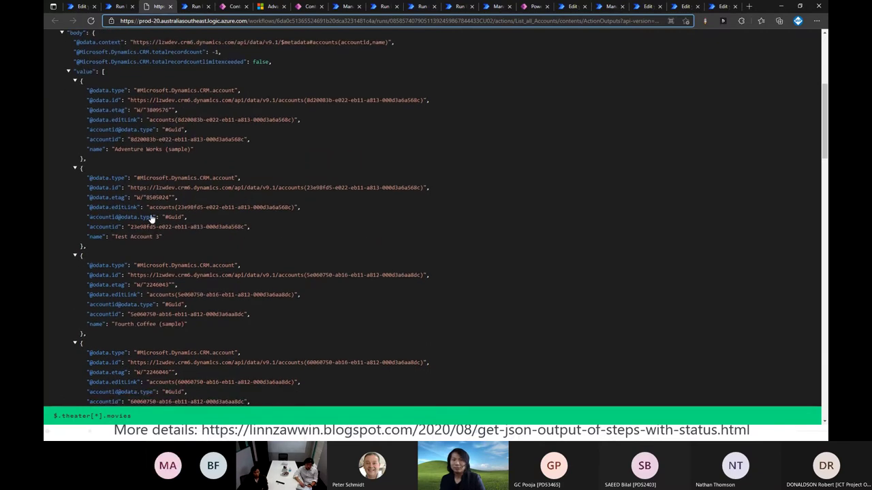
scroll(151, 218, down, 1)
click(169, 6)
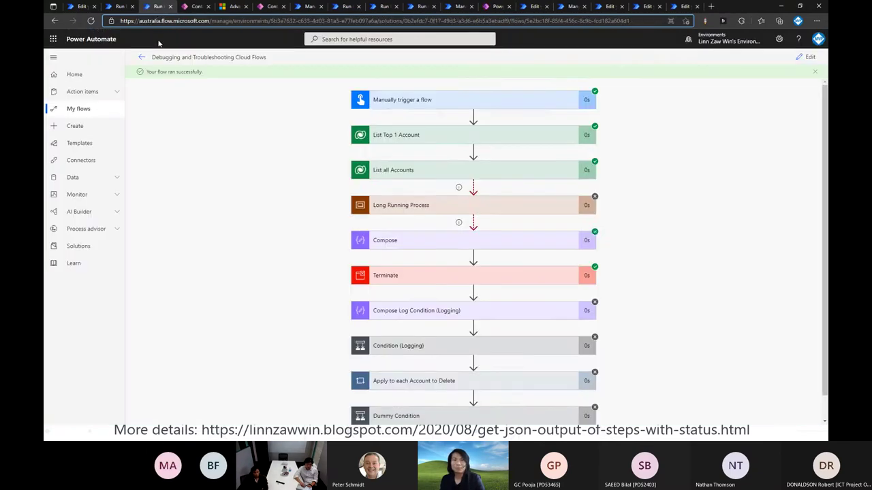
Go back to the flow run with the expanded actions and point out the Status Reason output of List Top 1 Account
scroll(383, 224, up, 1)
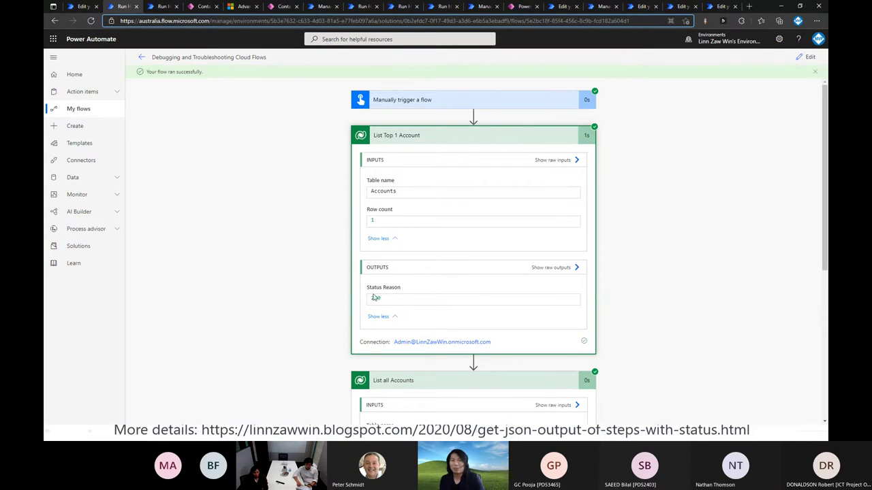
drag(372, 298, 386, 296)
click(383, 317)
click(376, 286)
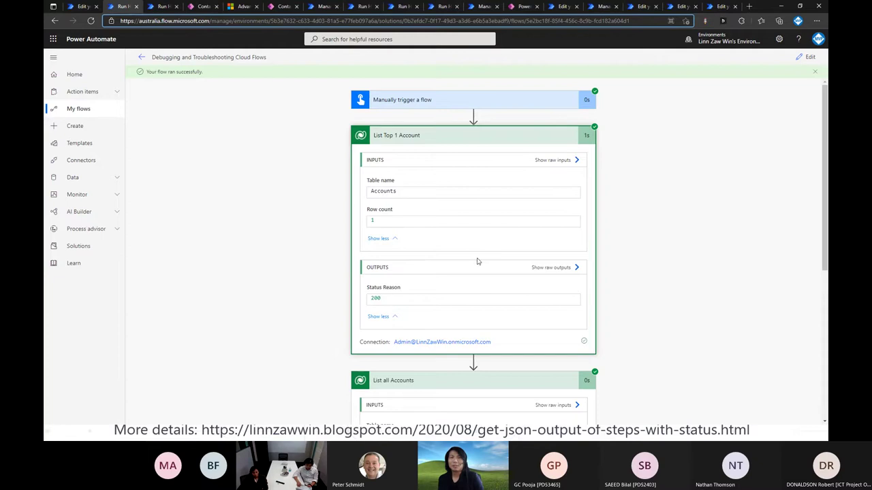
Show the raw outputs of List Top 1 Account, read through the whole JSON from headers to body, and close them
click(558, 272)
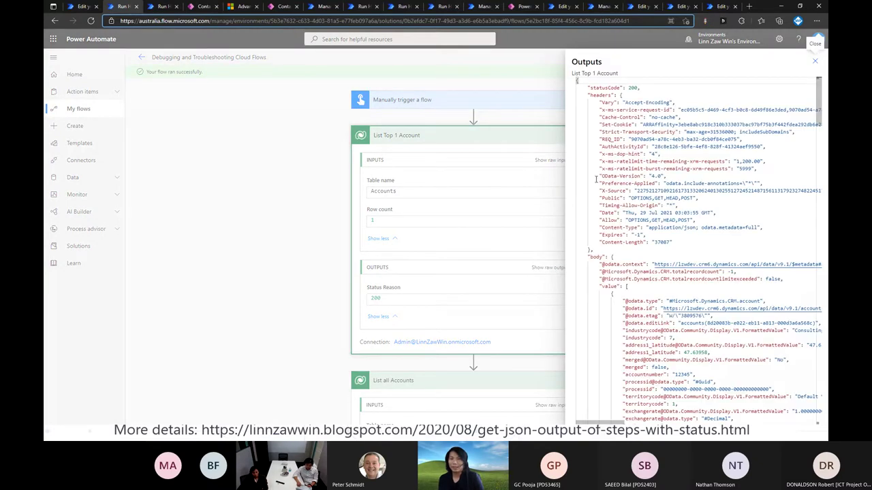
scroll(642, 196, down, 8)
scroll(643, 196, down, 15)
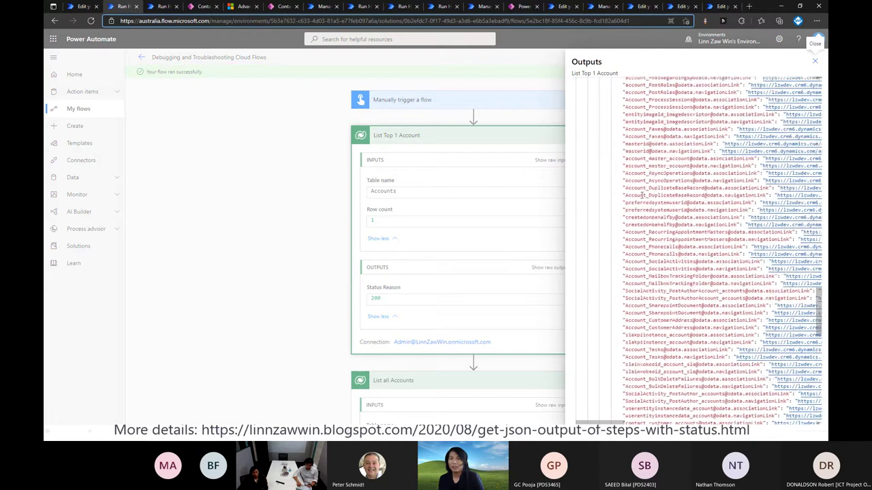
scroll(643, 258, down, 1)
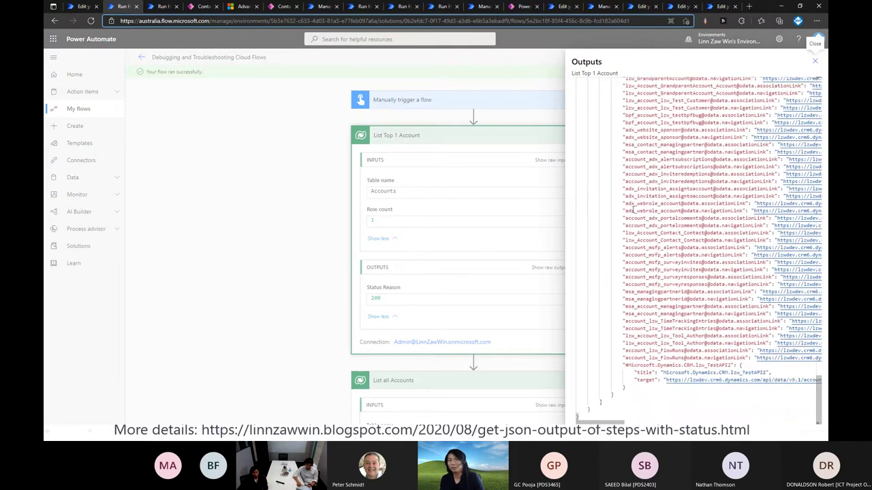
scroll(627, 211, up, 20)
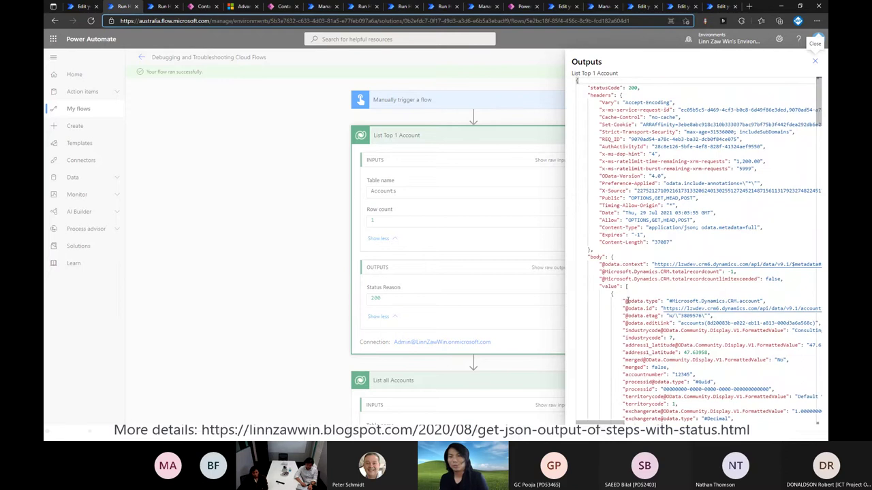
click(393, 300)
Compare the output download link of List all Accounts with the Status Reason of List Top 1 Account and reopen the latter's raw outputs
scroll(378, 287, down, 4)
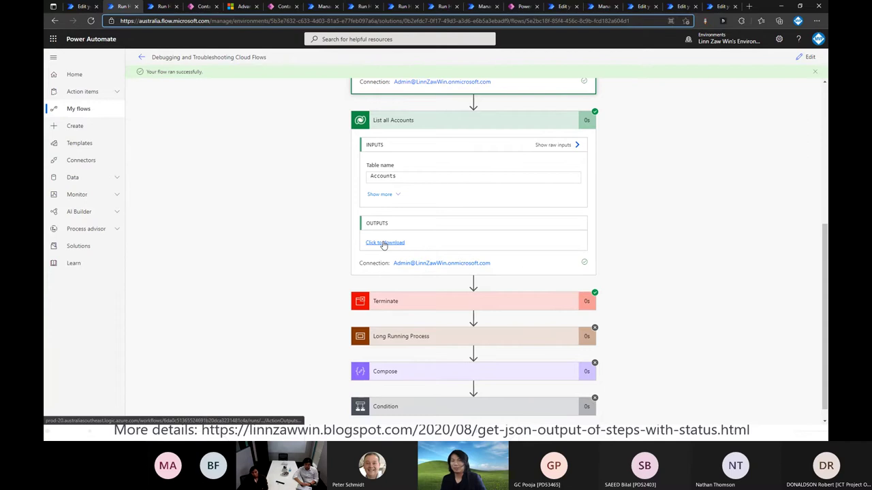
scroll(384, 245, up, 4)
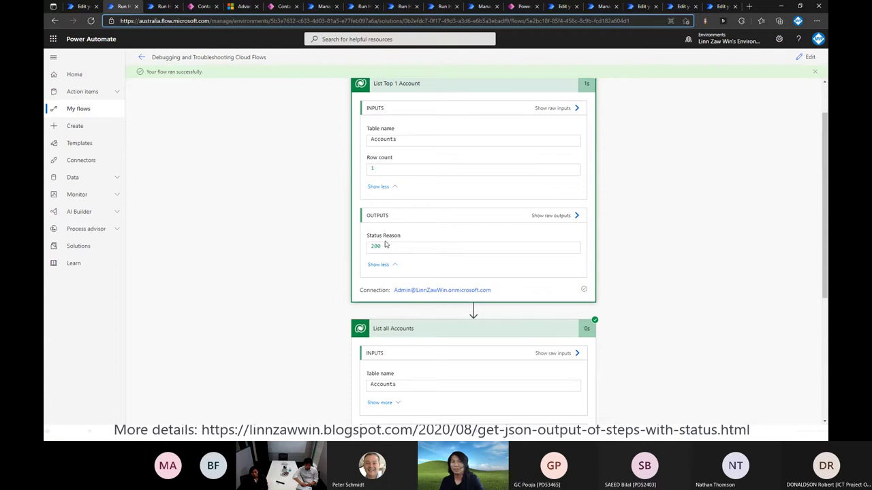
drag(369, 238, 382, 246)
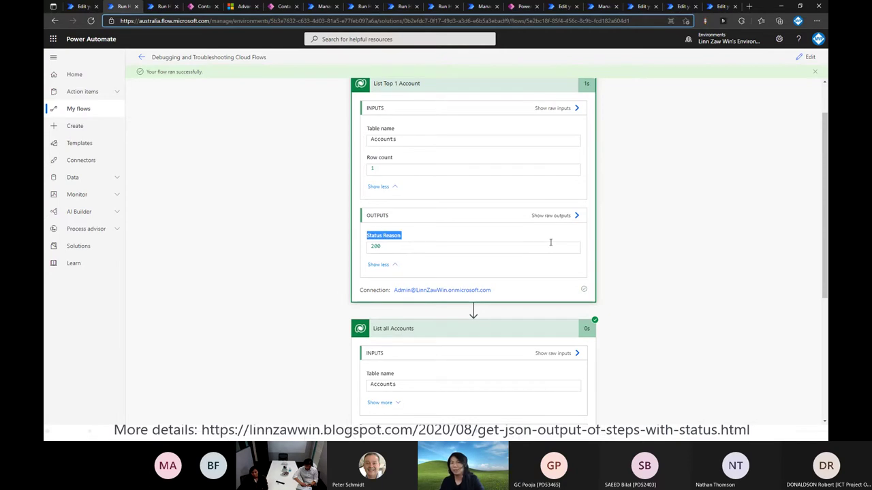
click(559, 221)
click(559, 217)
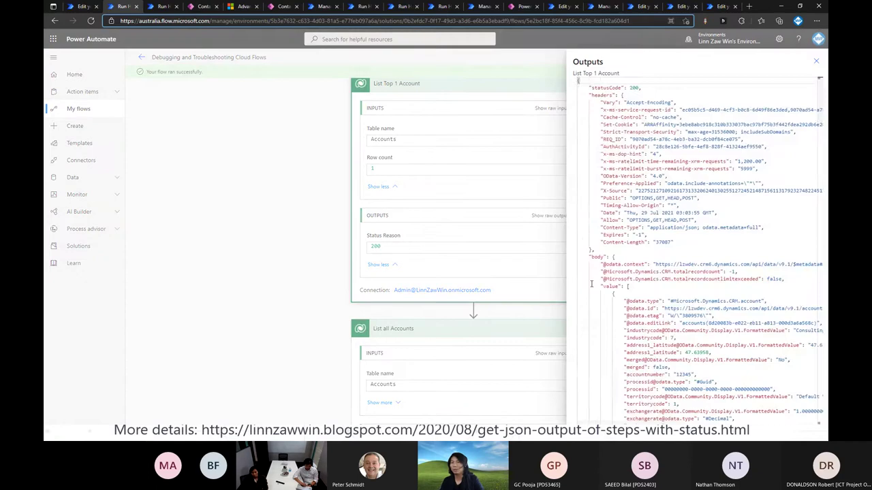
Read through the account fields in the raw outputs of List Top 1 Account and close the flow run tabs
scroll(637, 265, down, 3)
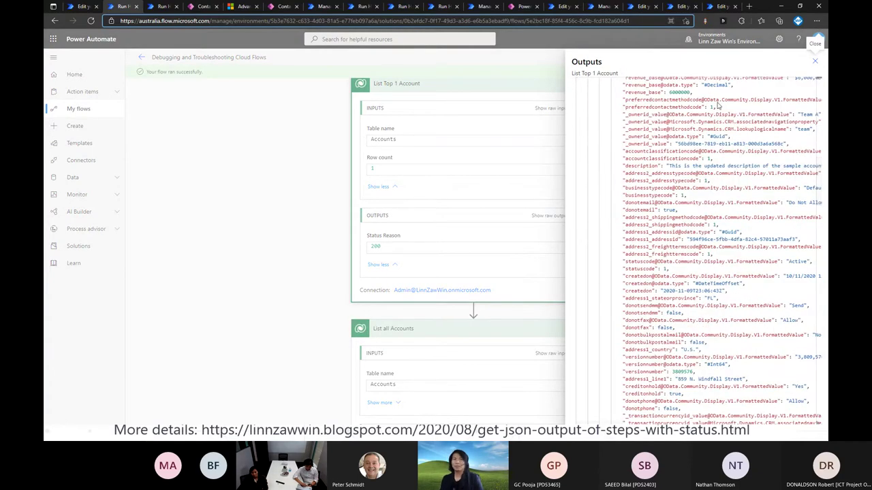
click(135, 6)
click(134, 6)
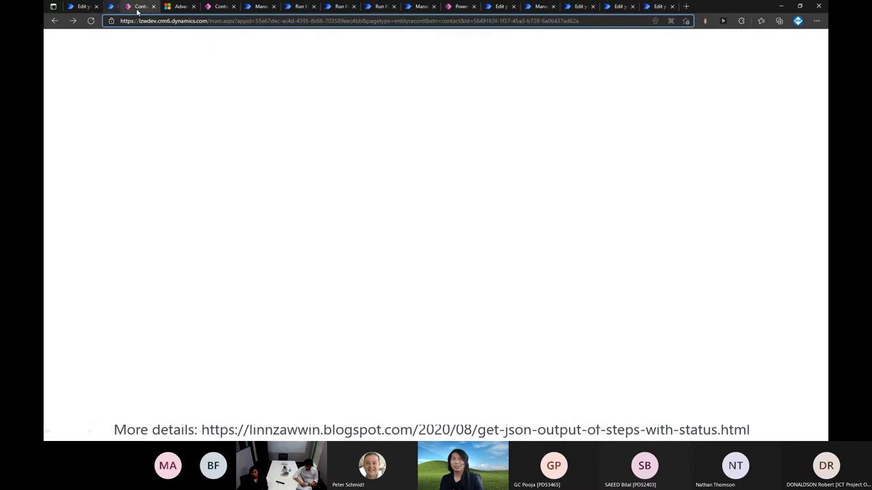
key(alt+Tab)
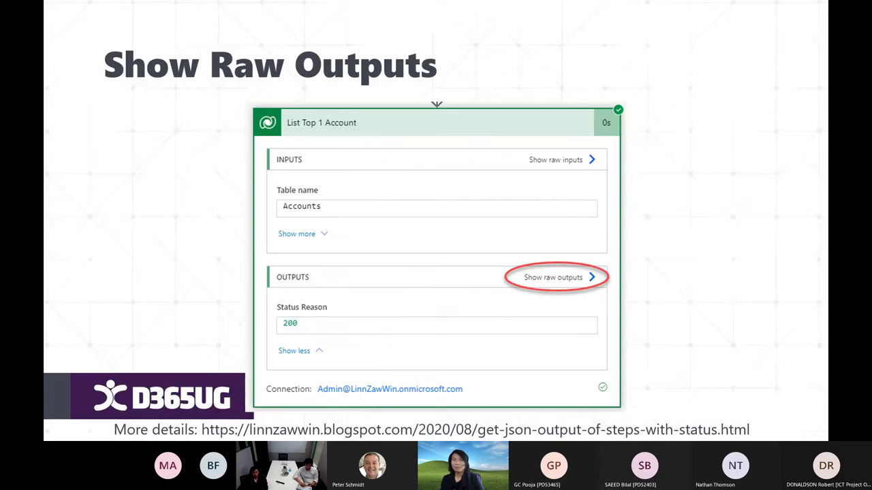
key(Right)
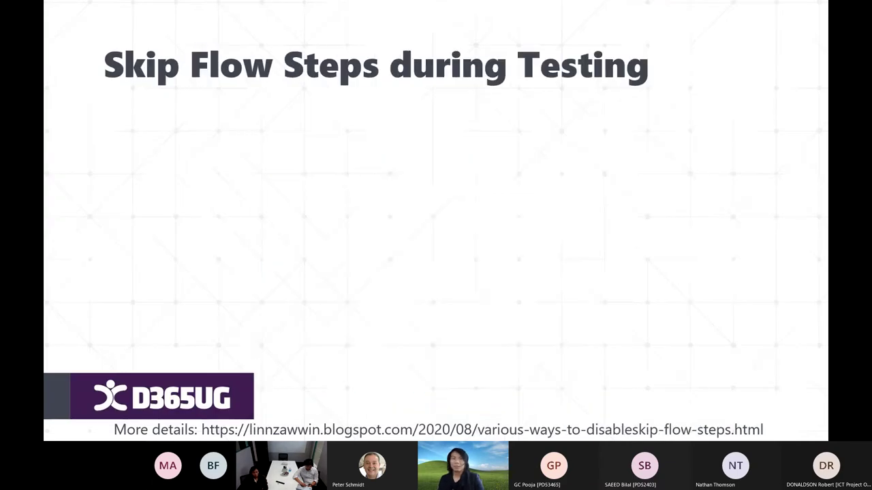
key(Right)
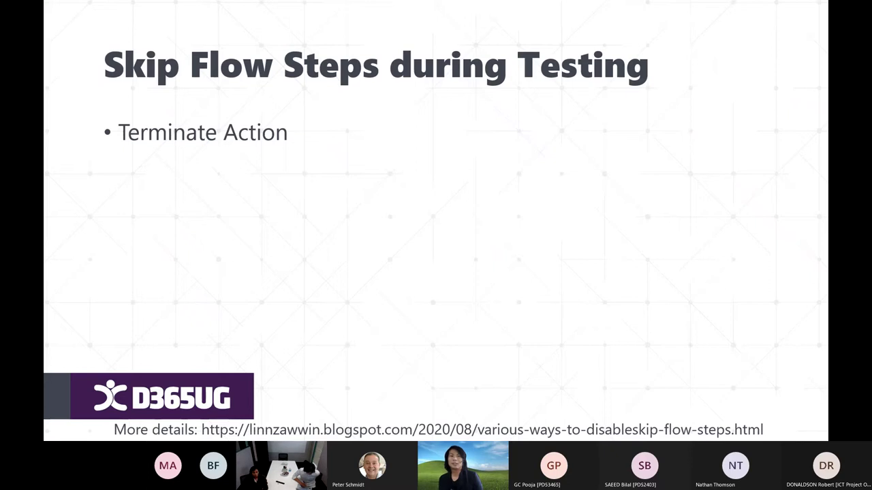
key(Right)
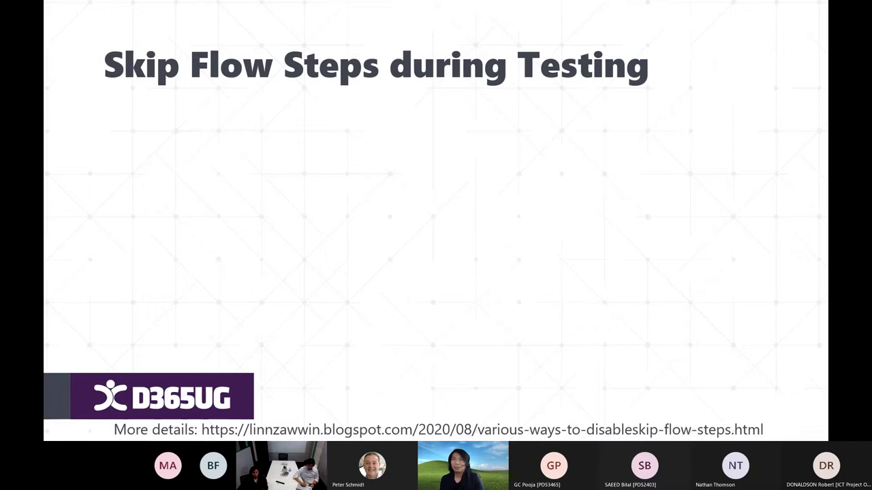
Return to the editor of the Debugging and Troubleshooting Cloud Flows flow and collapse the Compose Log Condition (Logging) and Condition (Logging) actions
key(alt+Tab)
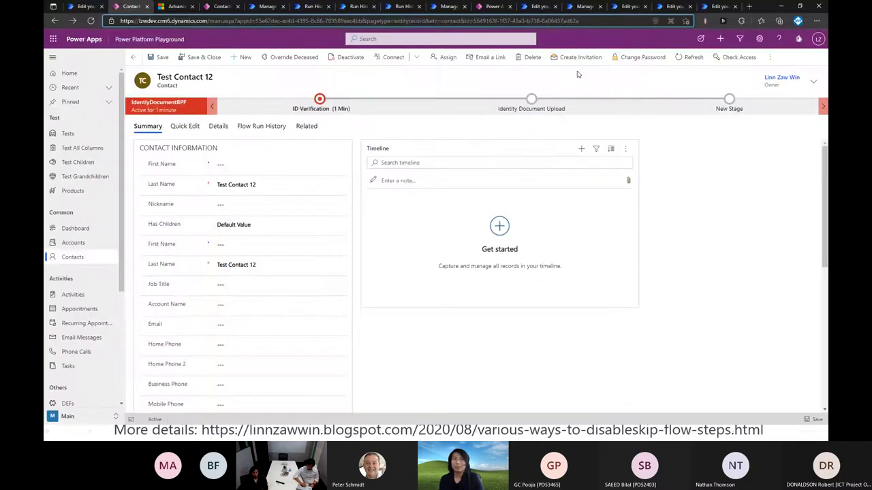
key(alt+Tab)
click(414, 189)
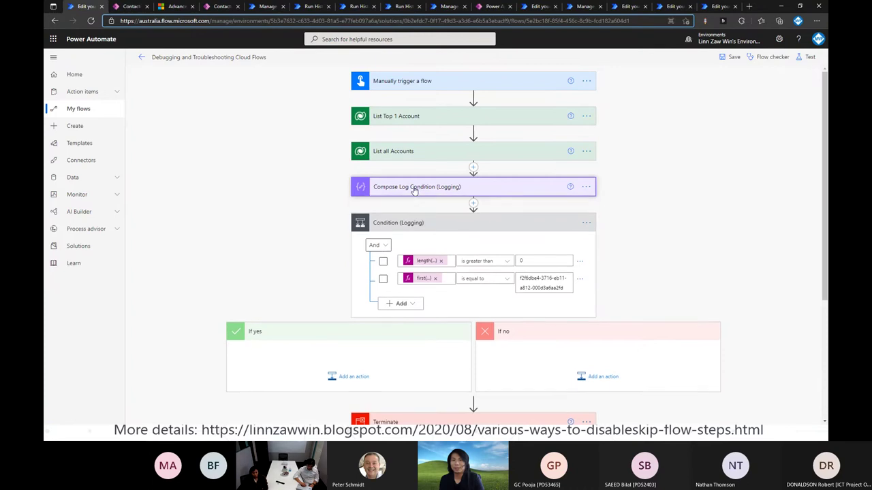
click(416, 221)
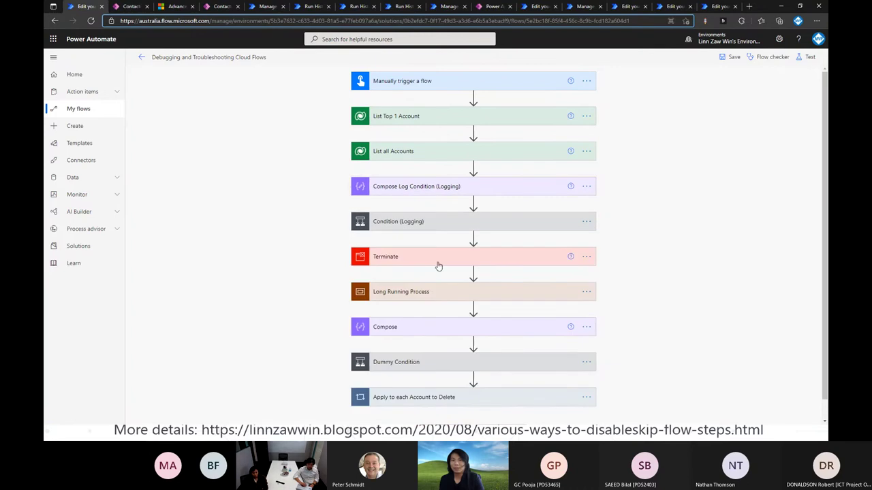
Move the Apply to each Account to Delete loop directly after List all Accounts and review its Delete a row action
drag(437, 402, 432, 188)
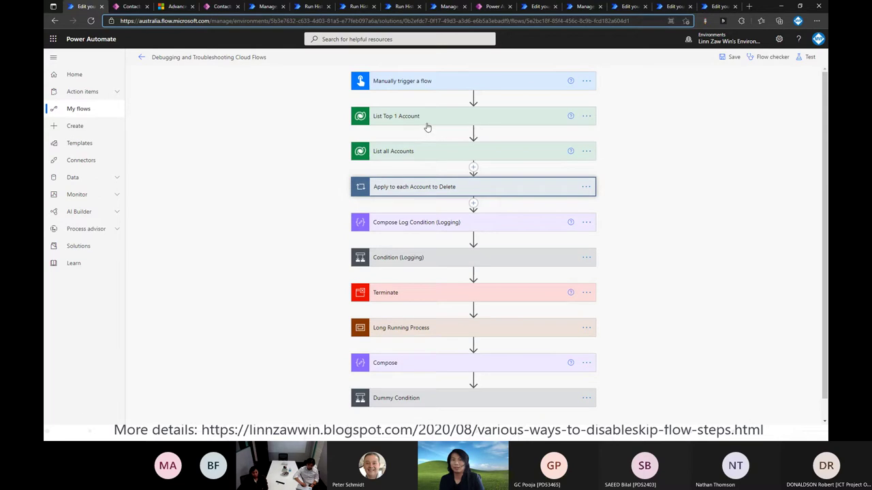
click(436, 189)
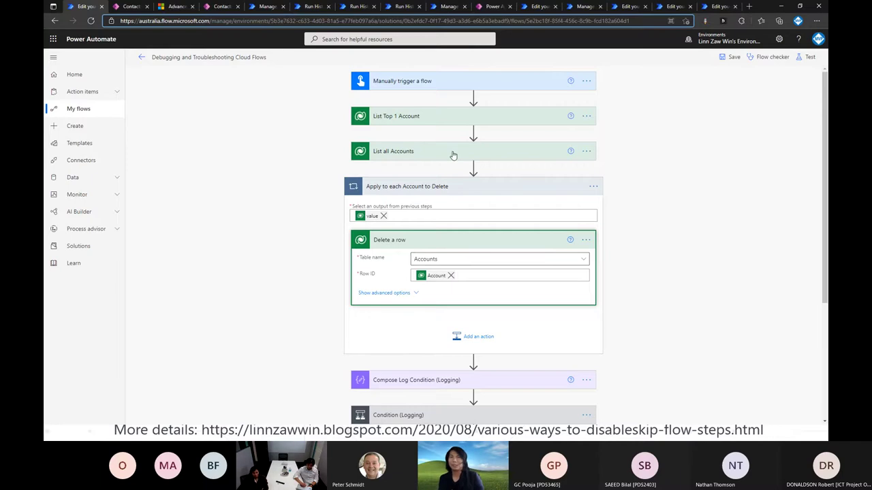
click(452, 191)
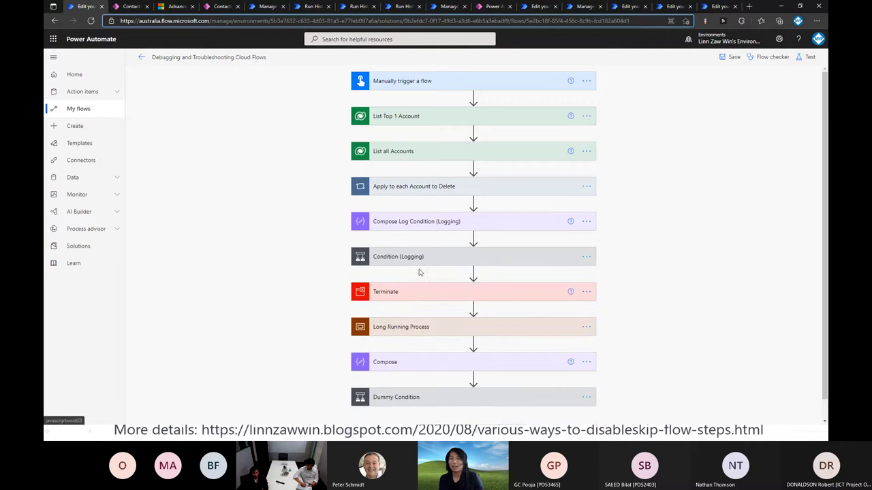
Move the Terminate action between List all Accounts and Apply to each Account to Delete and expand it to show its status
drag(428, 295, 447, 176)
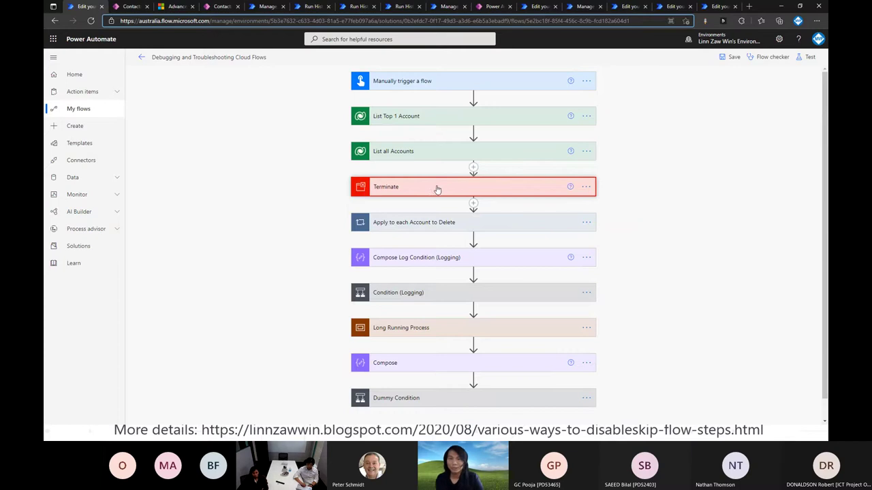
click(437, 187)
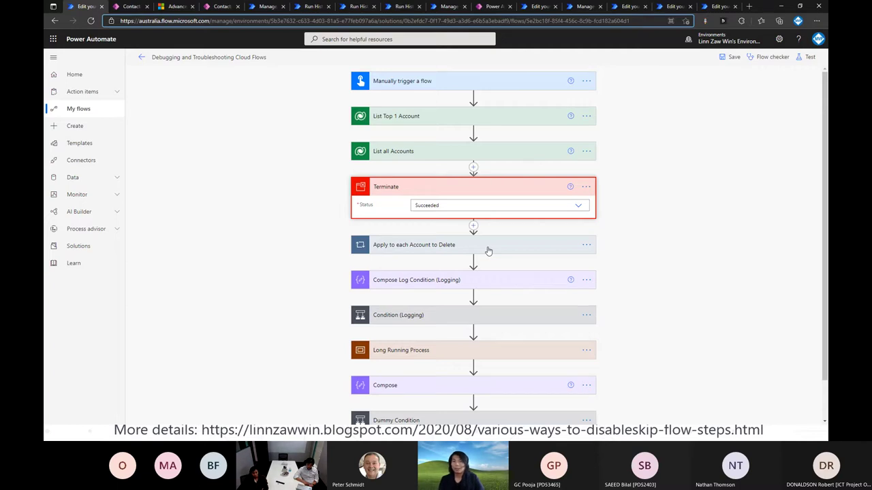
click(473, 131)
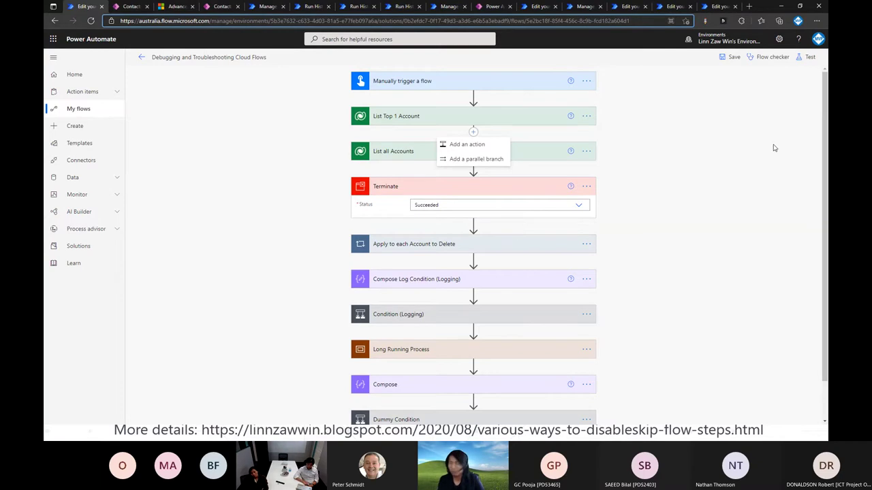
click(747, 179)
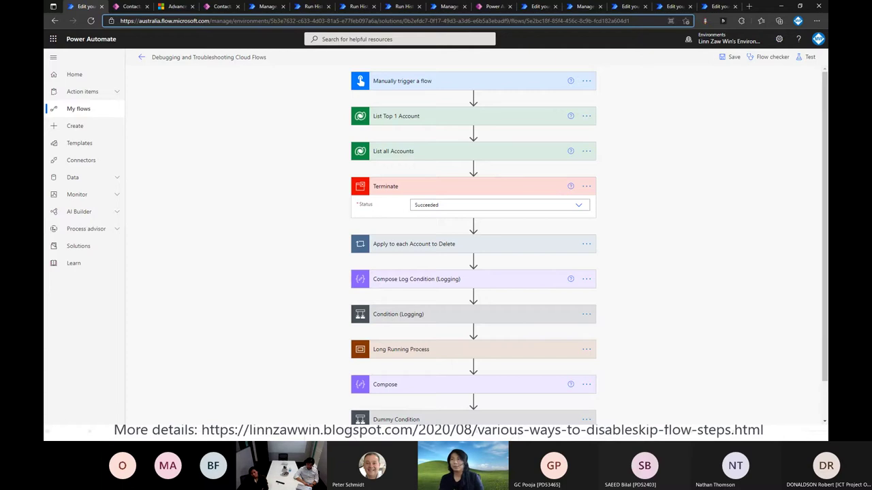
key(alt+Tab)
key(Right)
key(Right)
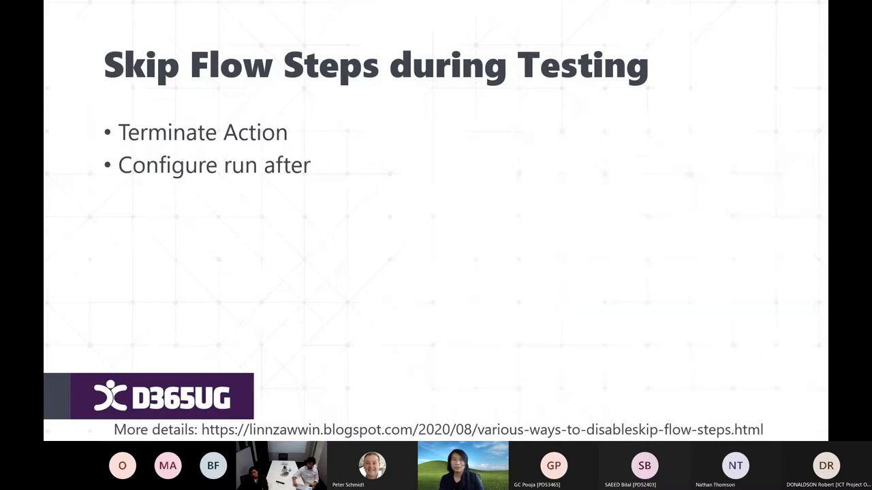
key(Right)
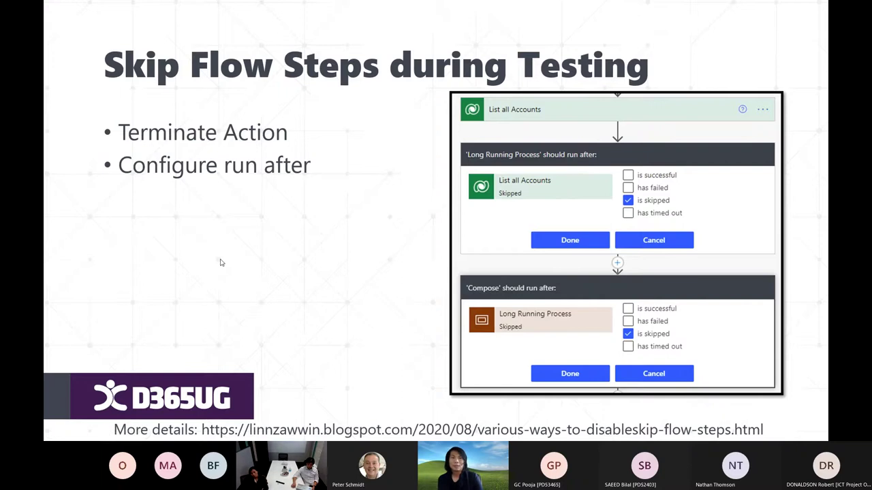
Back in the flow editor, move Long Running Process and Compose, in that order, between List all Accounts and Terminate
key(alt+Tab)
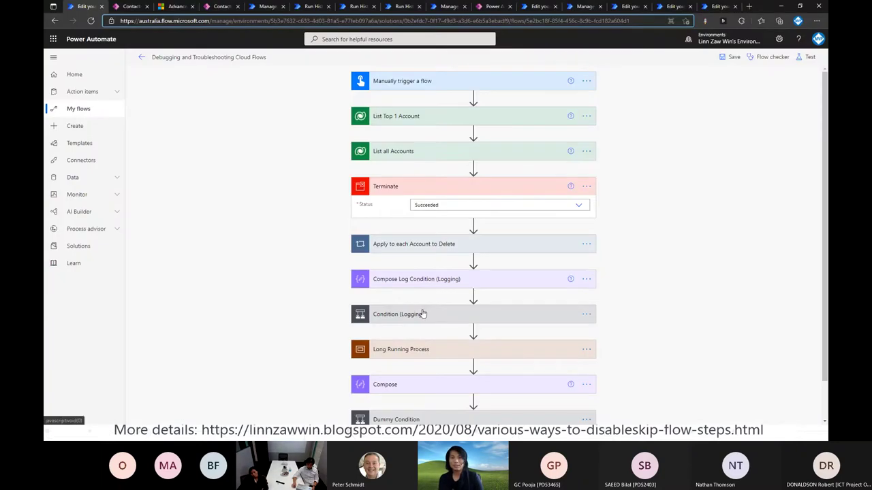
drag(420, 350, 421, 175)
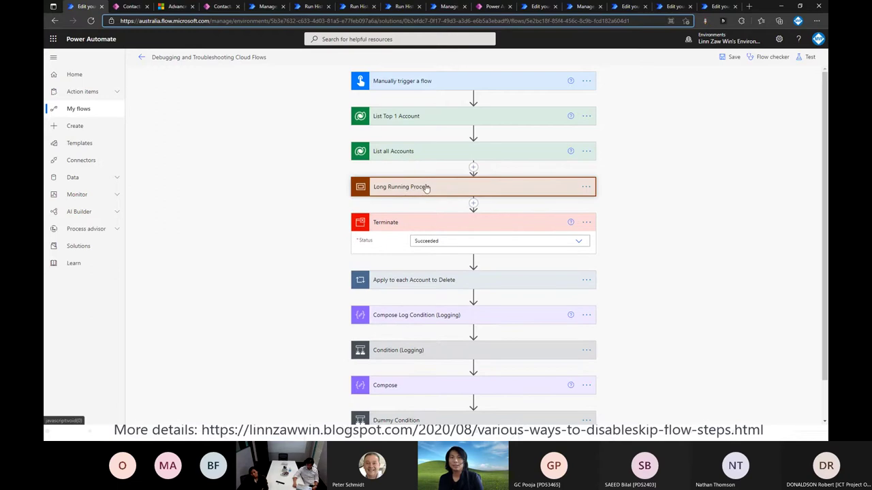
click(427, 188)
click(409, 187)
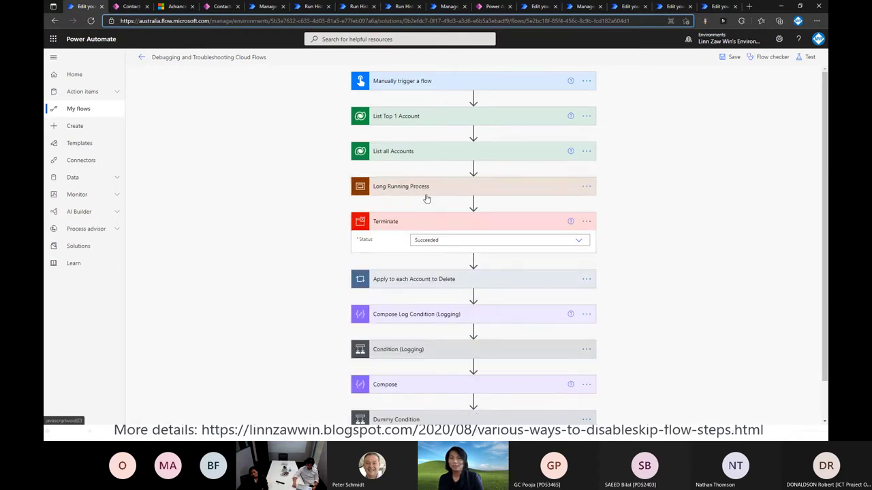
drag(417, 383, 420, 203)
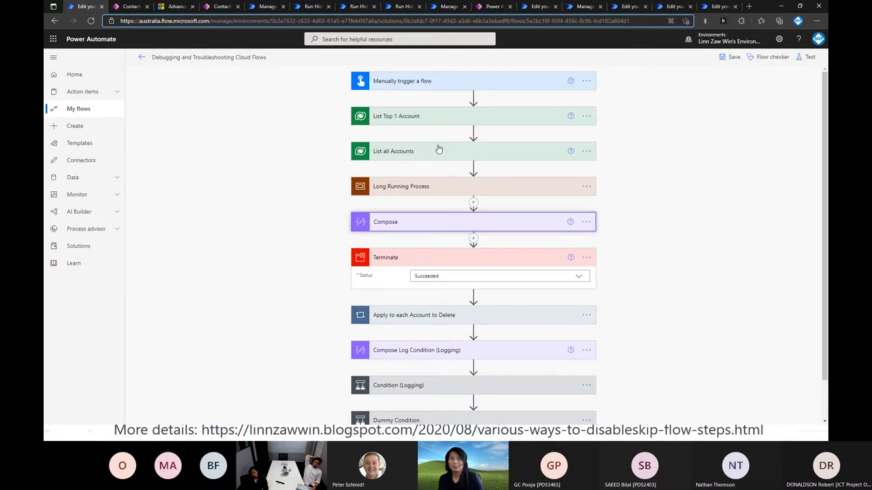
Inspect the actions inside the Long Running Process scope and the input of Compose, then collapse both
click(413, 186)
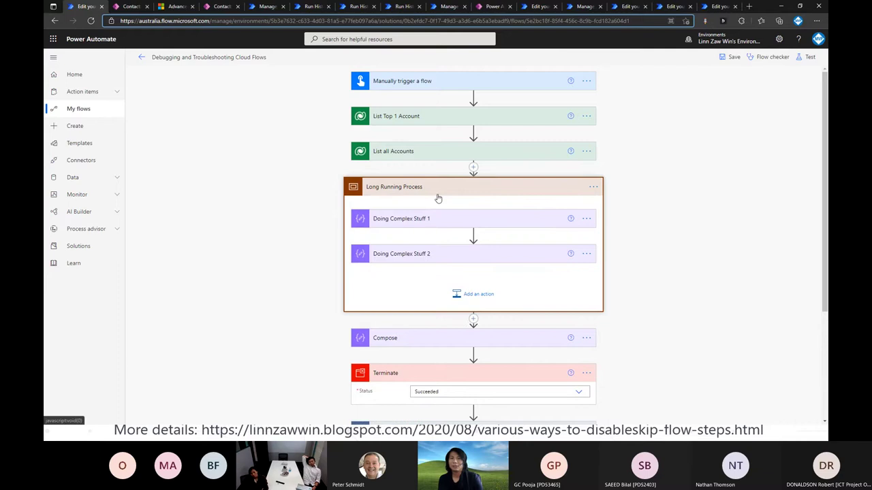
scroll(438, 197, down, 3)
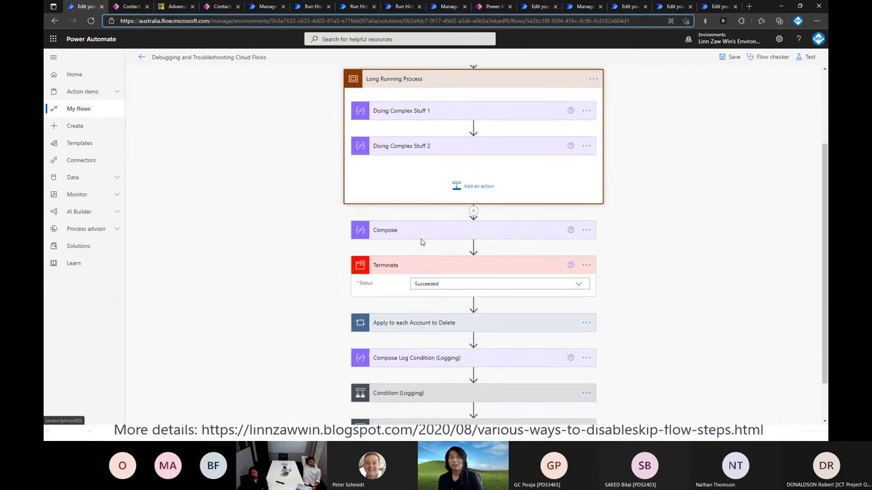
click(421, 232)
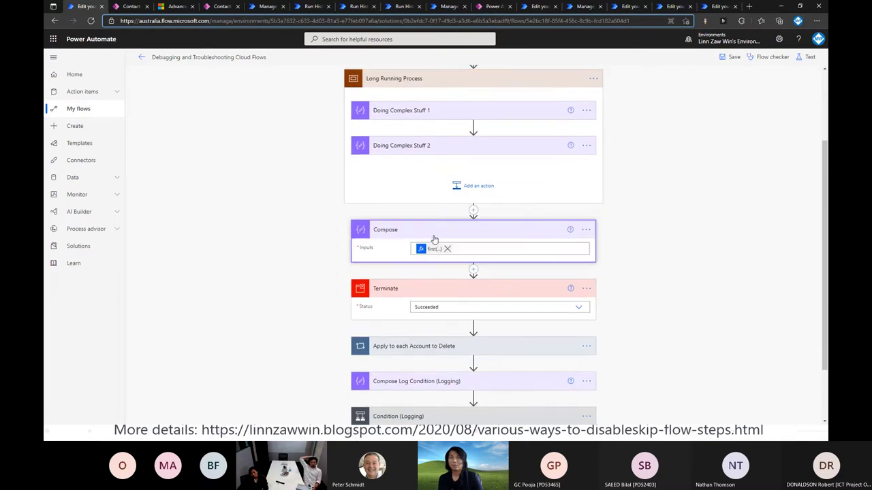
click(435, 236)
scroll(426, 219, up, 1)
scroll(425, 219, up, 1)
click(427, 188)
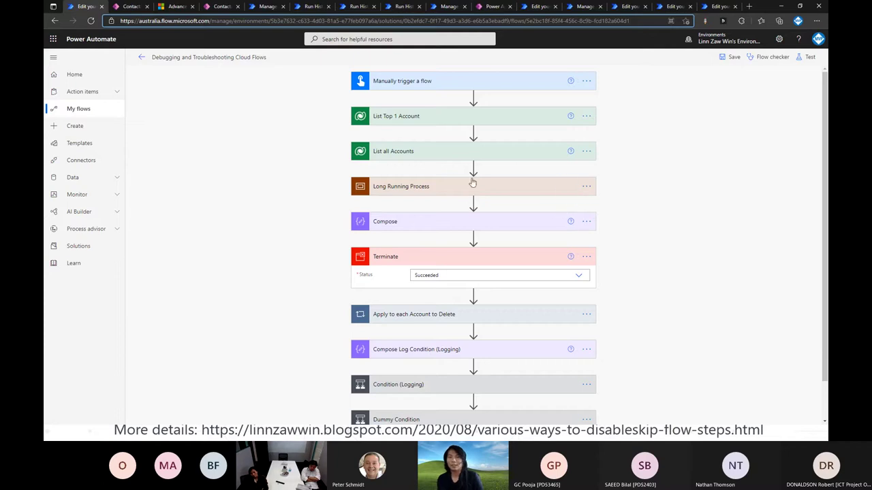
Configure Long Running Process to run only after List all Accounts is skipped, and collapse the scope
click(587, 189)
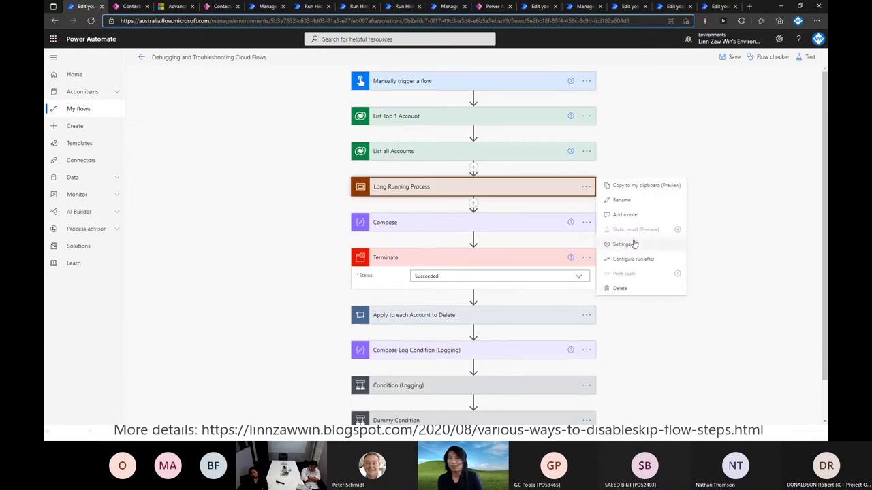
click(613, 259)
click(481, 203)
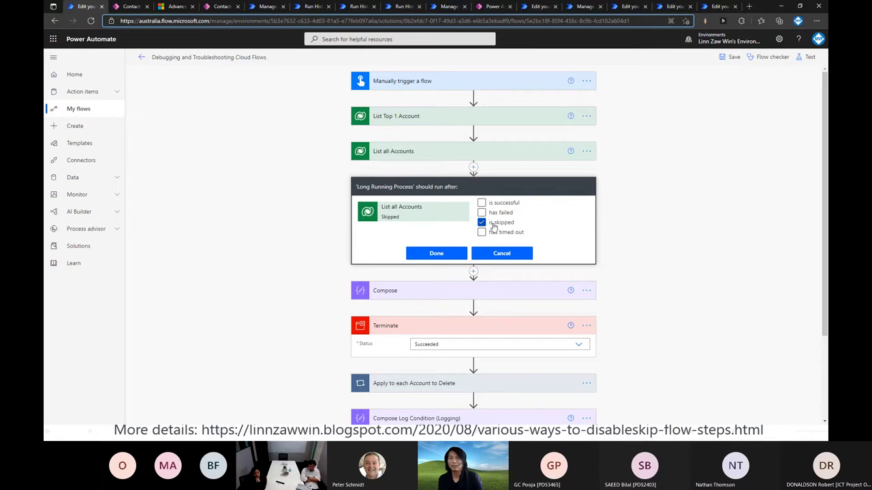
click(435, 253)
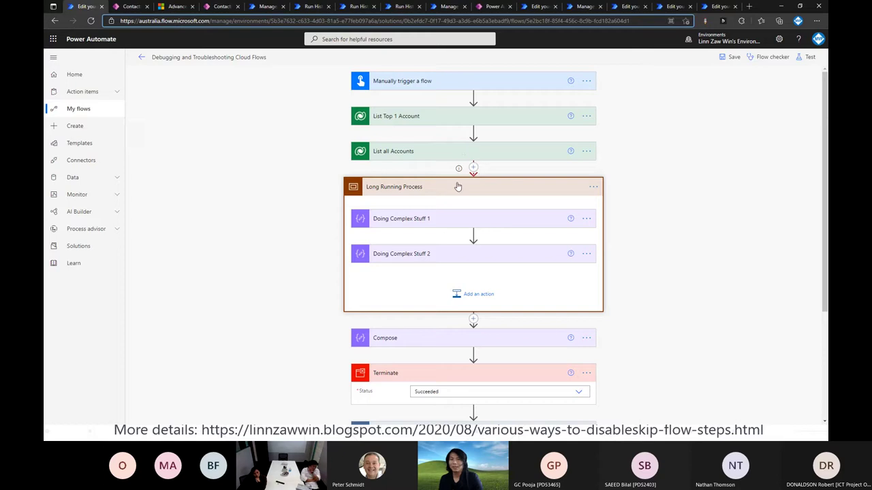
click(410, 179)
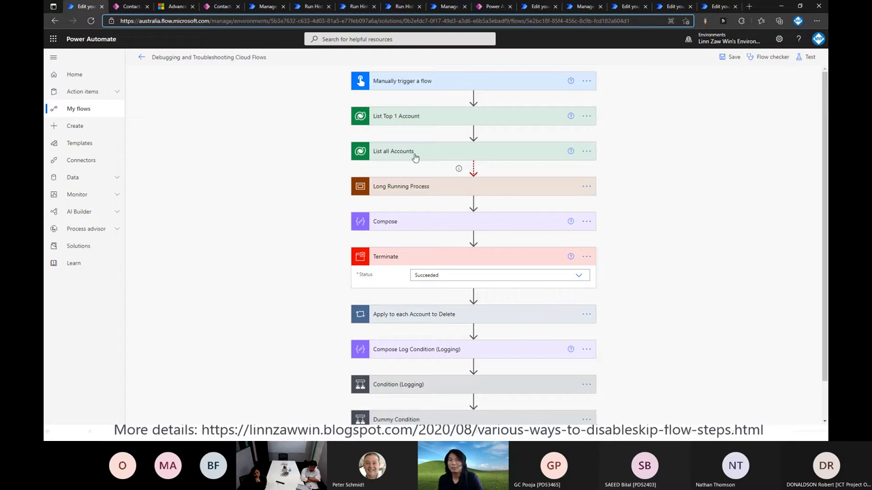
Configure Compose to run only after Long Running Process is skipped, and recheck Long Running Process's own run-after condition
click(586, 222)
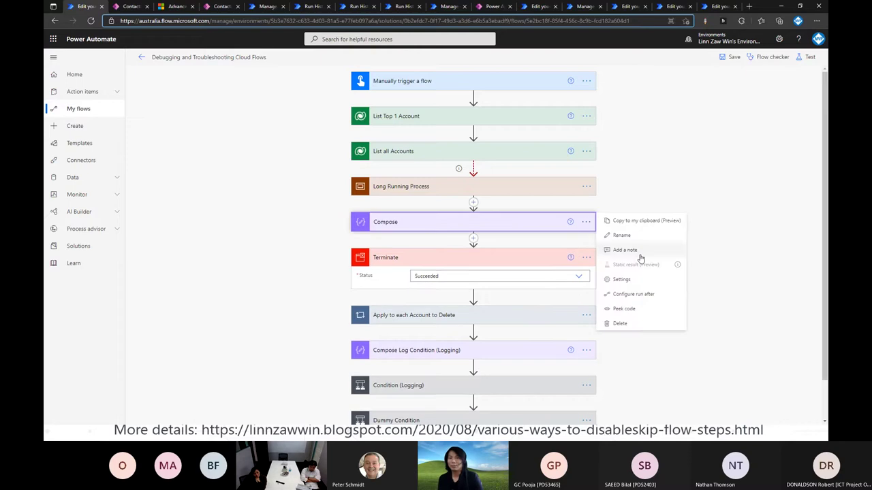
click(640, 295)
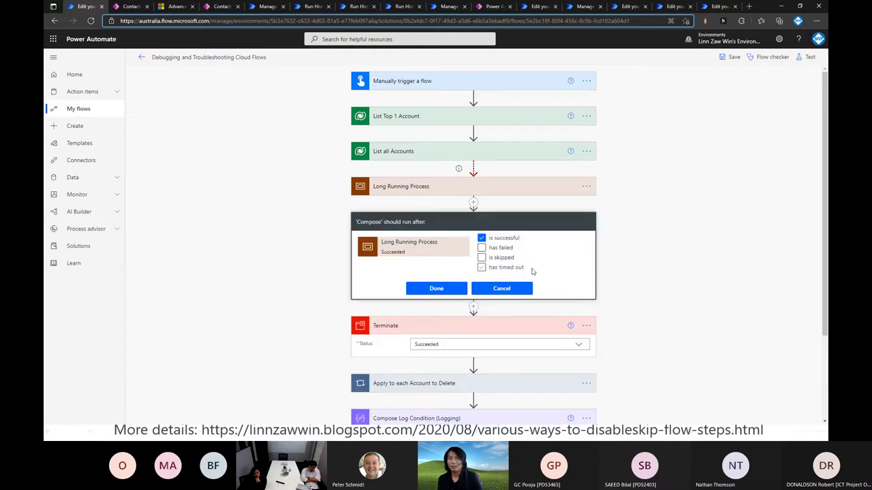
click(482, 257)
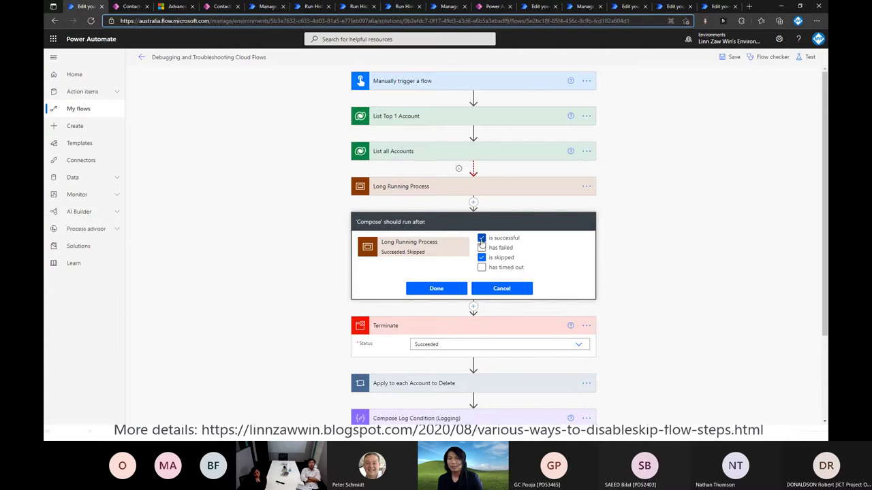
click(482, 237)
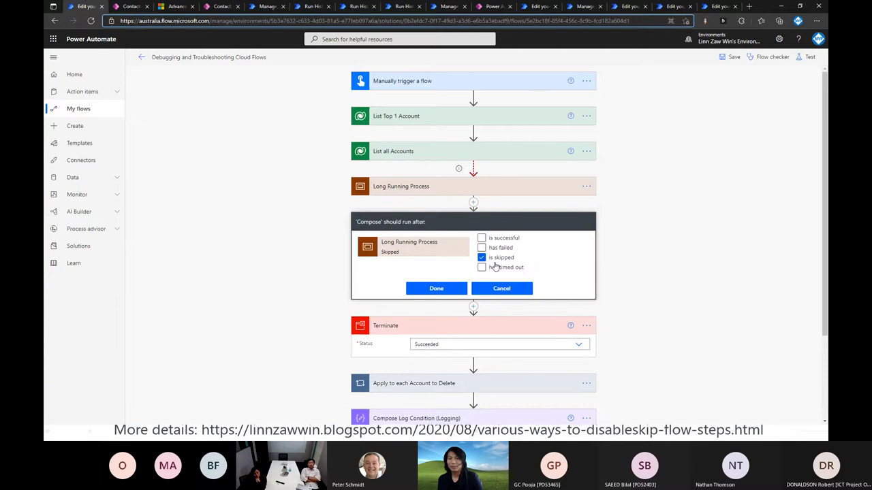
click(554, 191)
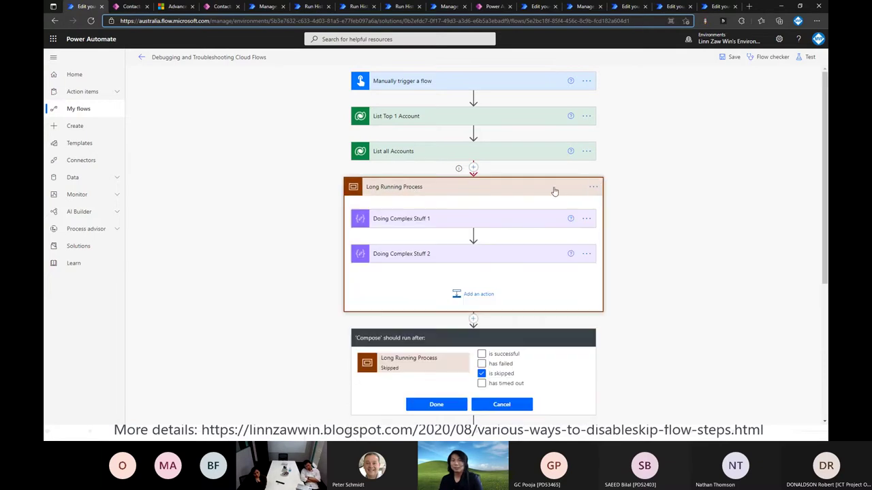
click(594, 187)
click(634, 260)
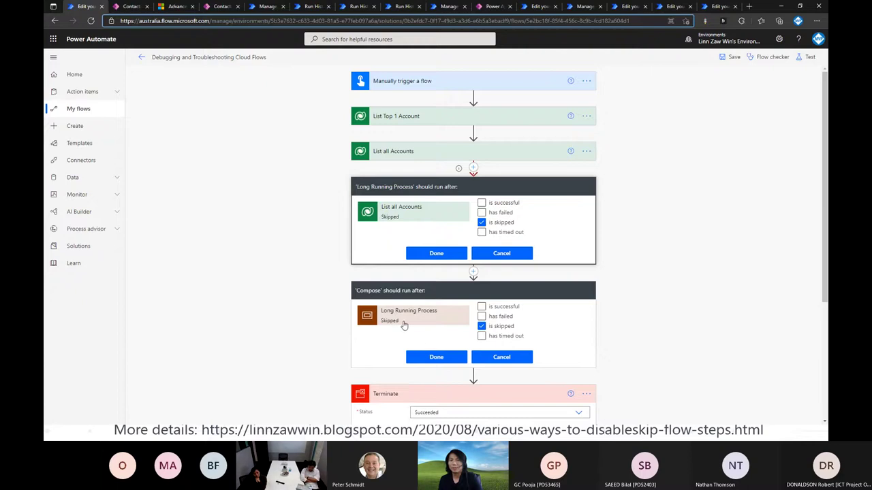
click(428, 255)
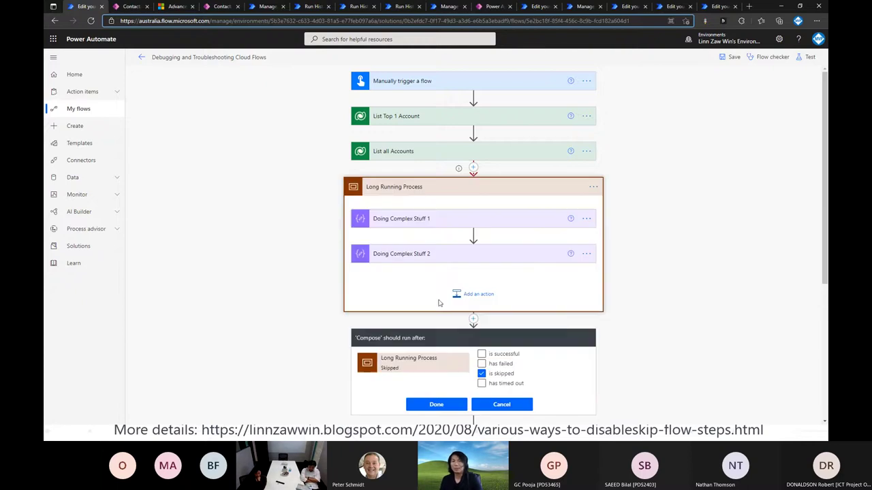
click(435, 405)
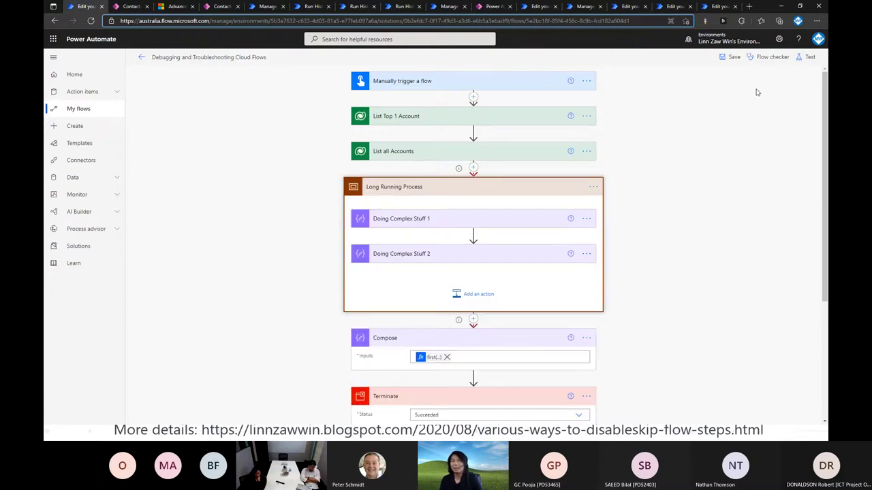
Save the flow and test it automatically with the most recent successful trigger run
click(809, 57)
click(724, 99)
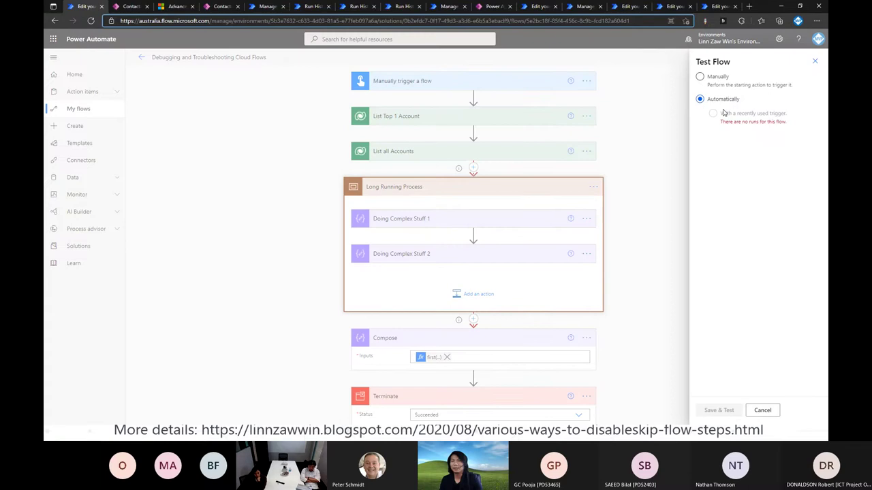
click(726, 114)
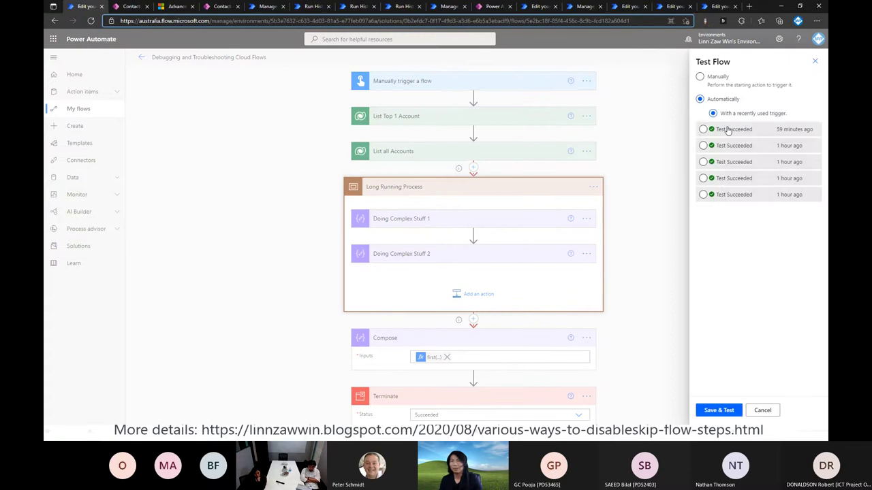
click(712, 410)
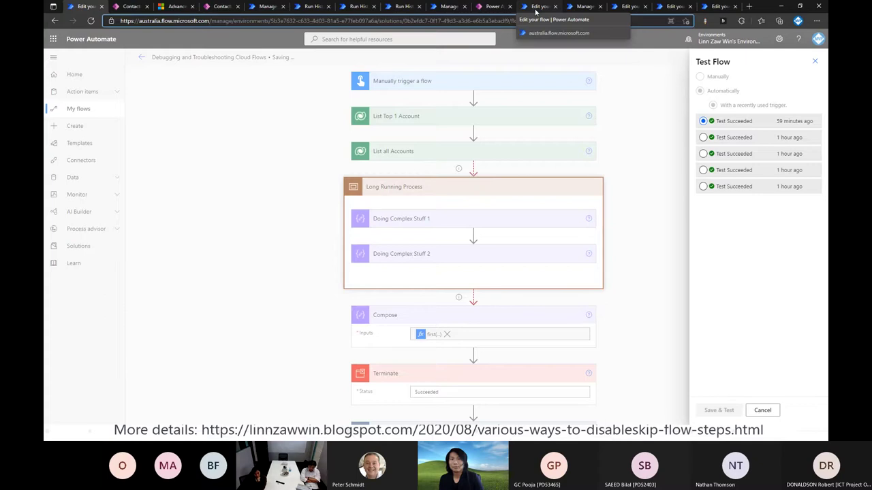
click(132, 6)
key(ctrl+7)
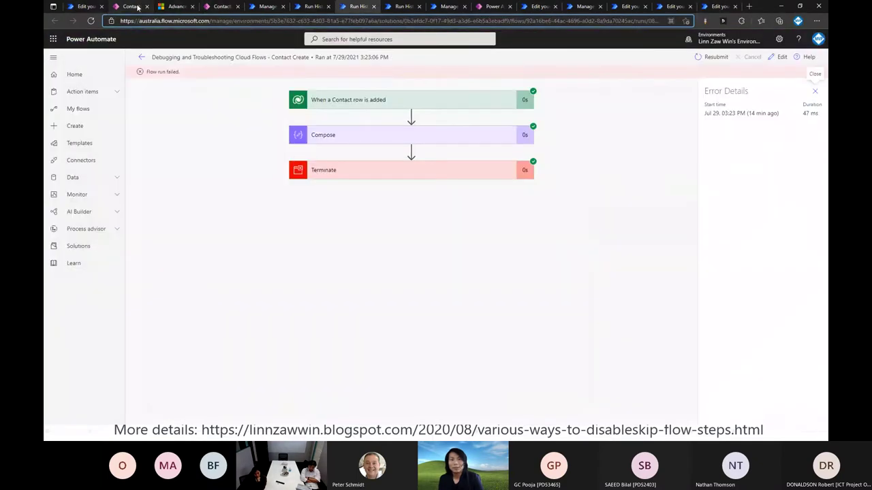
key(ctrl+Tab)
key(ctrl+Tab)
key(ctrl+Tab)
key(ctrl+Tab)
key(ctrl+Tab)
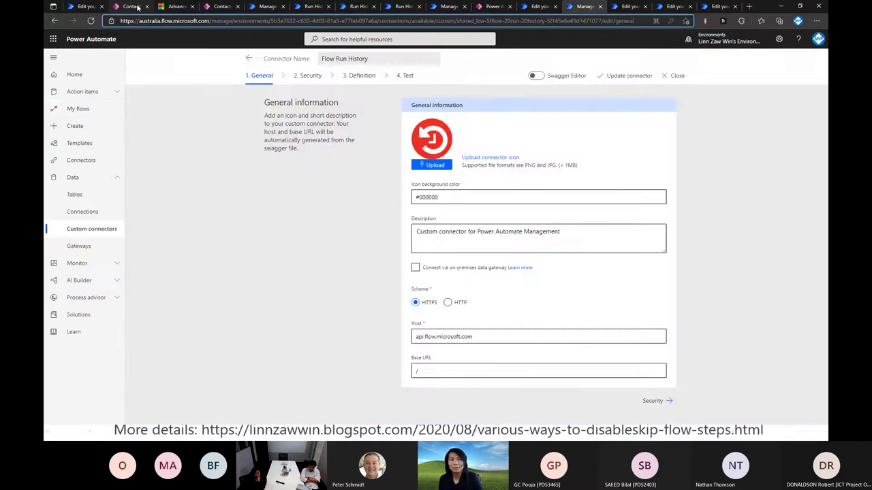
key(ctrl+Tab)
key(ctrl+Tab)
key(ctrl+Tab)
key(ctrl+Tab)
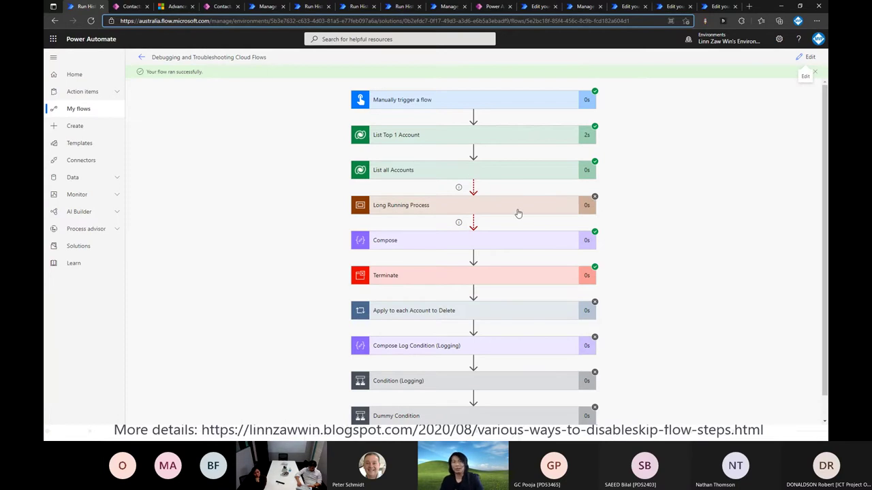
Switch to the slide presentation, advance to the Condition control point, and return to the flow run results
key(alt+Tab)
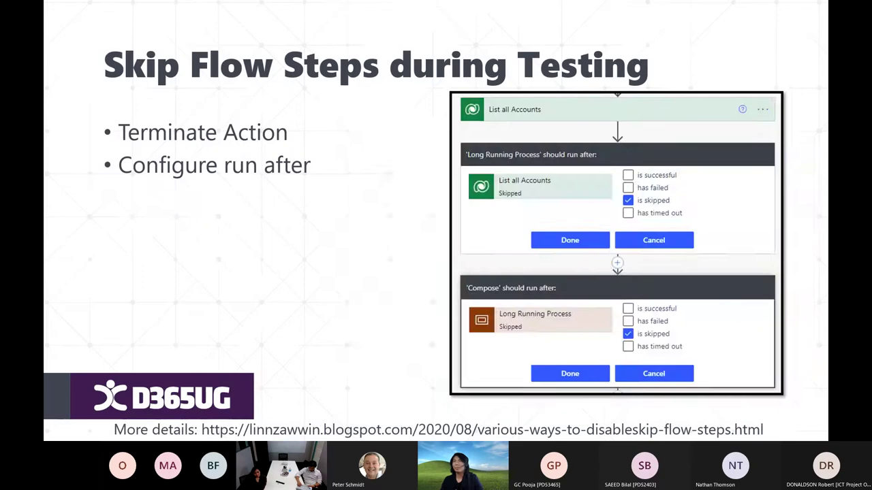
key(Right)
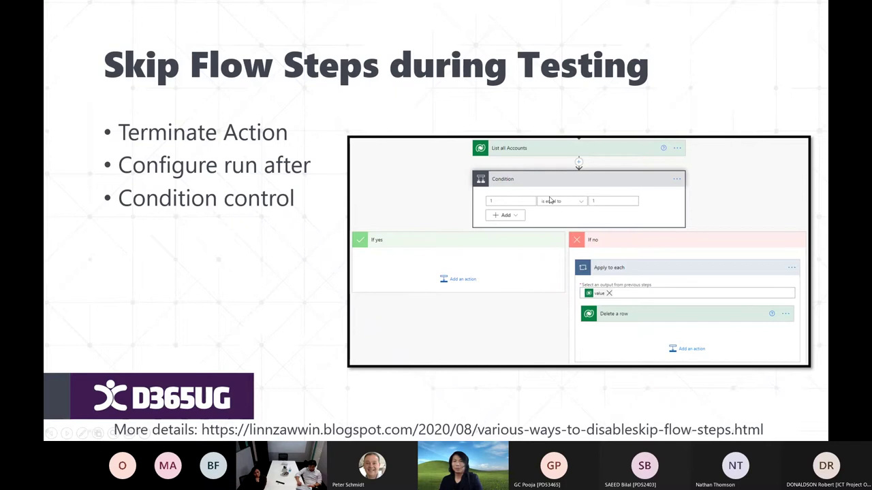
key(alt+Tab)
scroll(507, 260, down, 1)
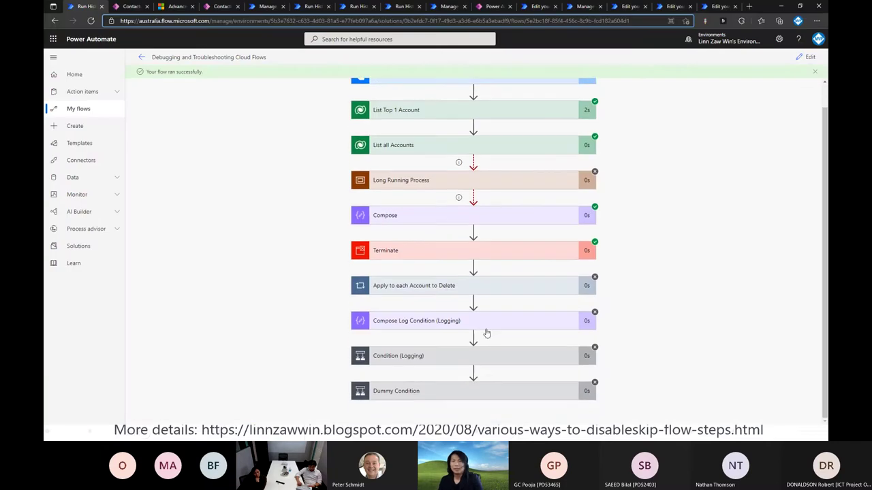
Reopen the flow for editing and move Apply to each Account to Delete directly below List all Accounts, with Long Running Process and Compose collapsed
click(810, 58)
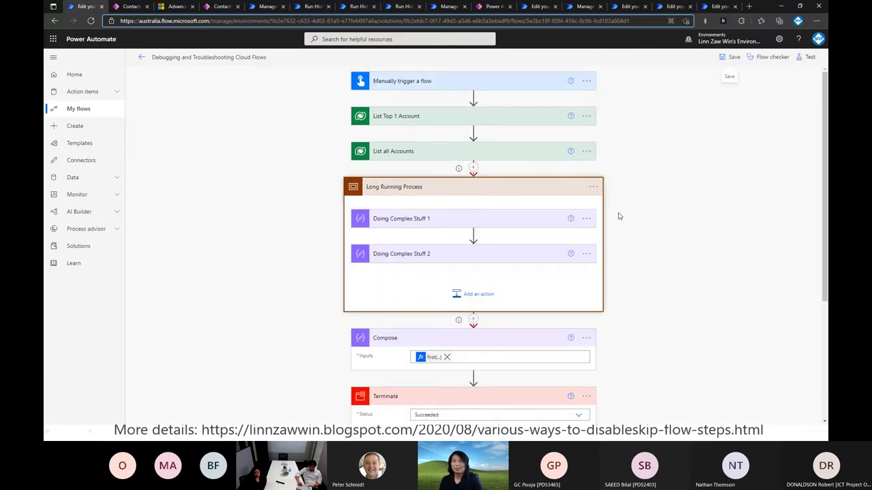
click(485, 188)
click(513, 228)
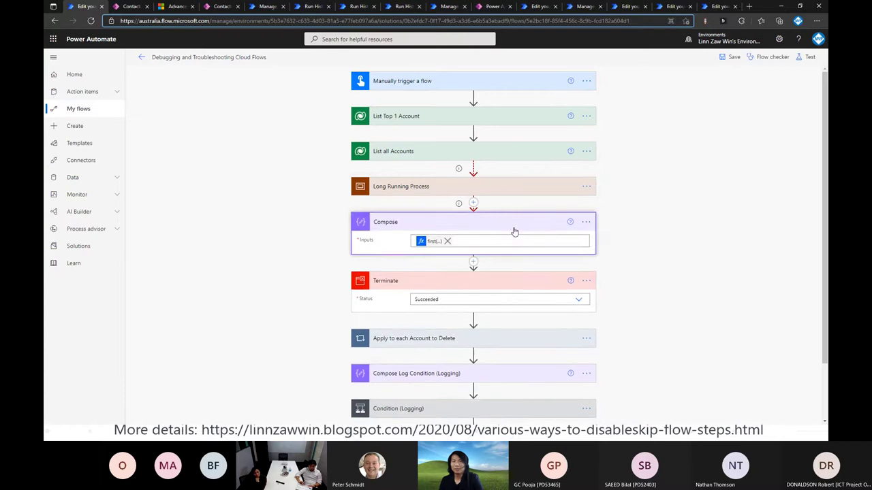
drag(504, 318, 493, 175)
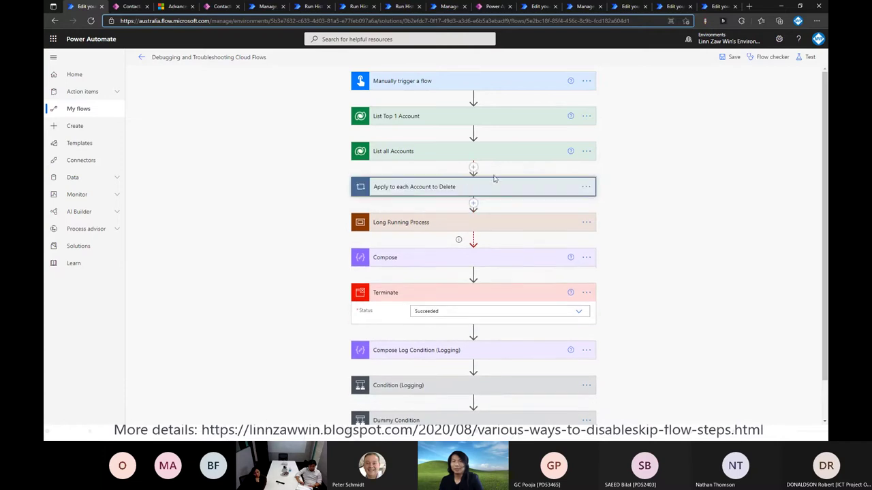
Move Dummy Condition between List all Accounts and Apply to each Account to Delete, and place that loop in the condition's If no branch
scroll(483, 307, down, 1)
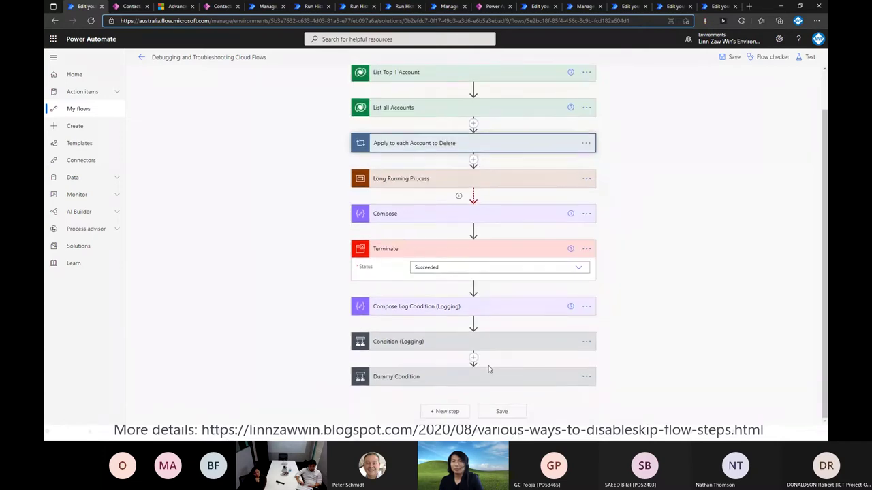
drag(495, 376, 500, 131)
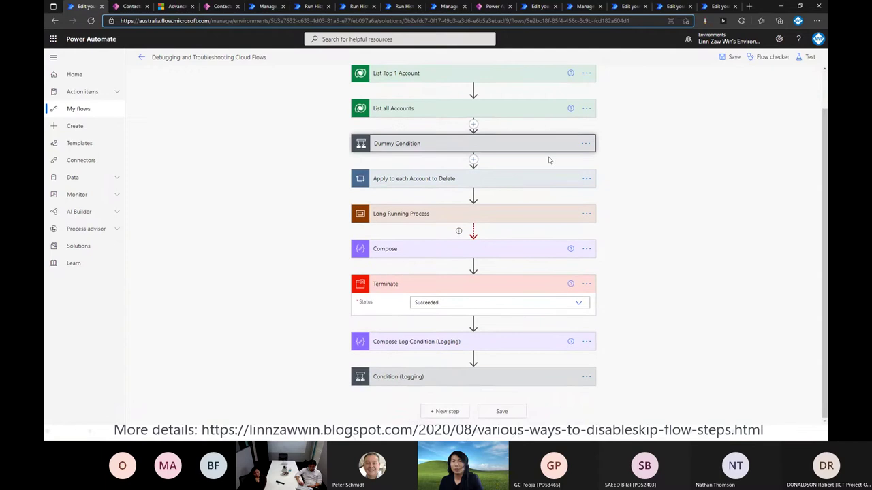
scroll(506, 193, up, 1)
click(510, 190)
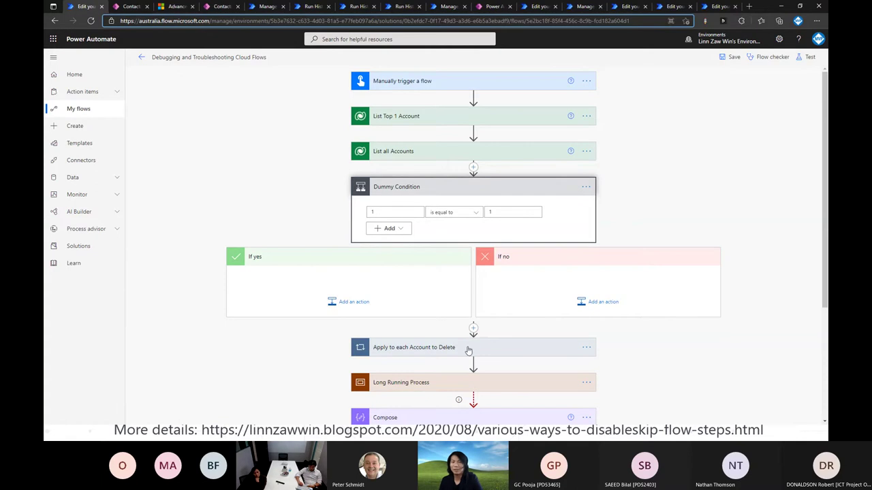
drag(469, 350, 597, 287)
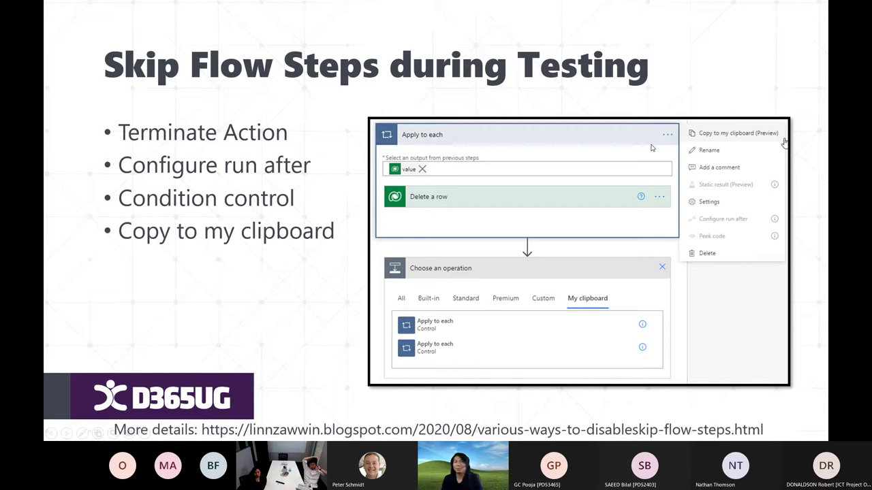
Back in the flow editor, move Apply to each Account to Delete out of the If no branch to below Dummy Condition, and copy it to the flow clipboard
key(alt+Tab)
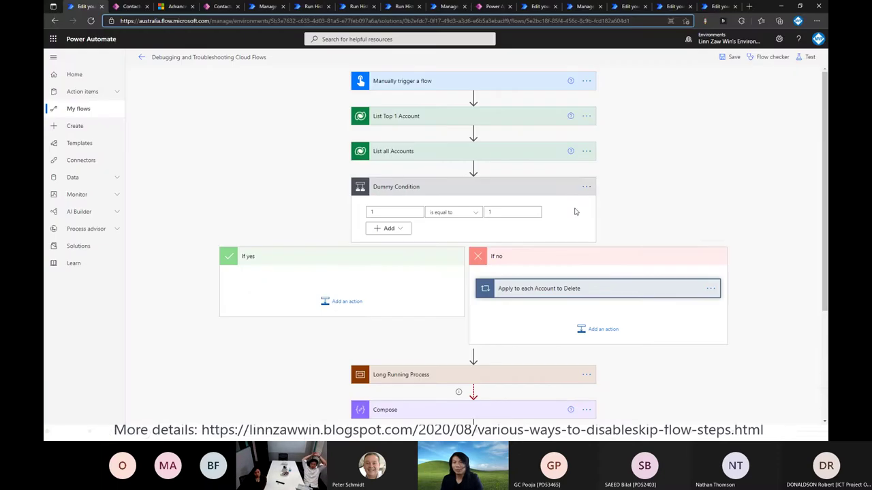
drag(627, 292, 505, 358)
click(587, 349)
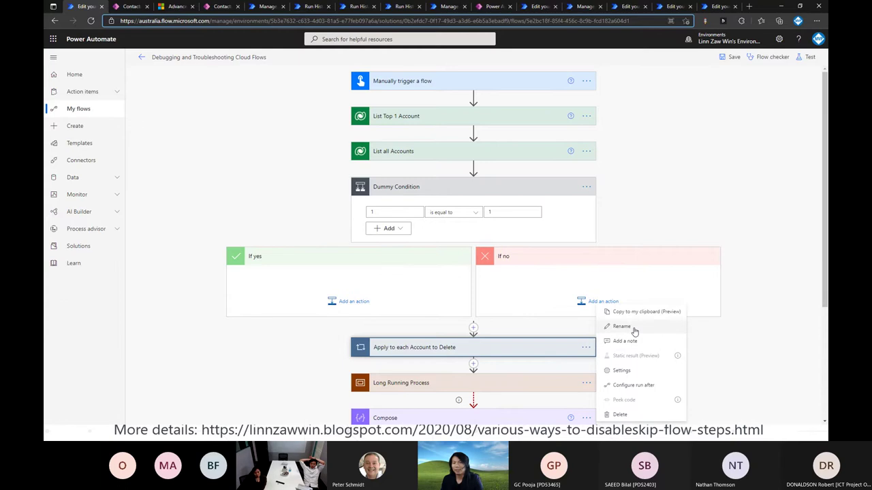
click(621, 312)
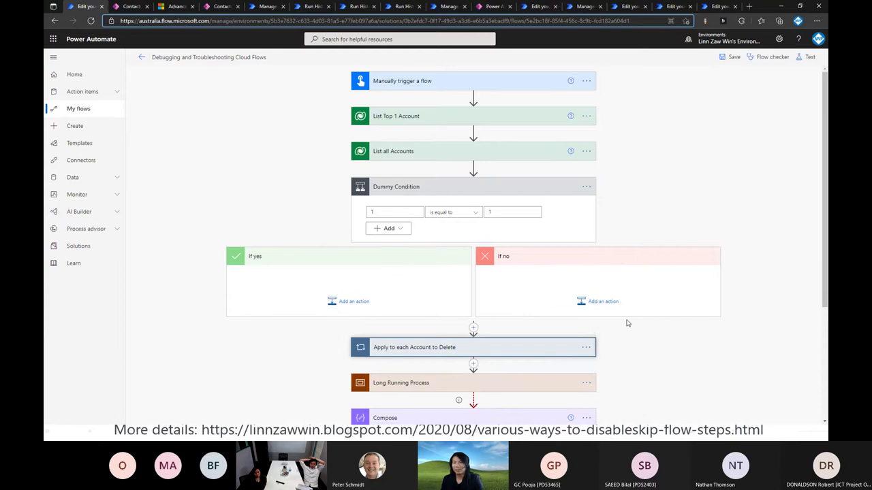
Delete Apply to each Account to Delete from the flow
click(585, 347)
click(621, 415)
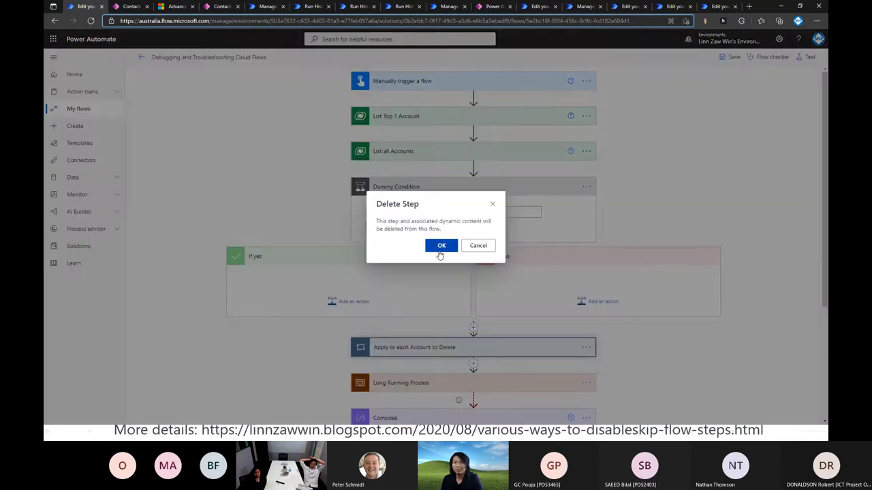
click(440, 246)
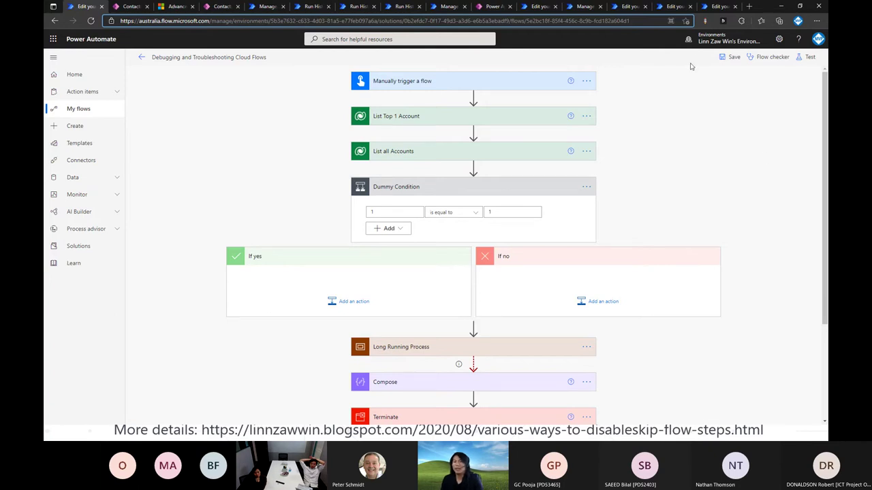
Insert the copied Apply to each Account to Delete from the flow clipboard between Dummy Condition and Long Running Process
click(474, 328)
click(468, 339)
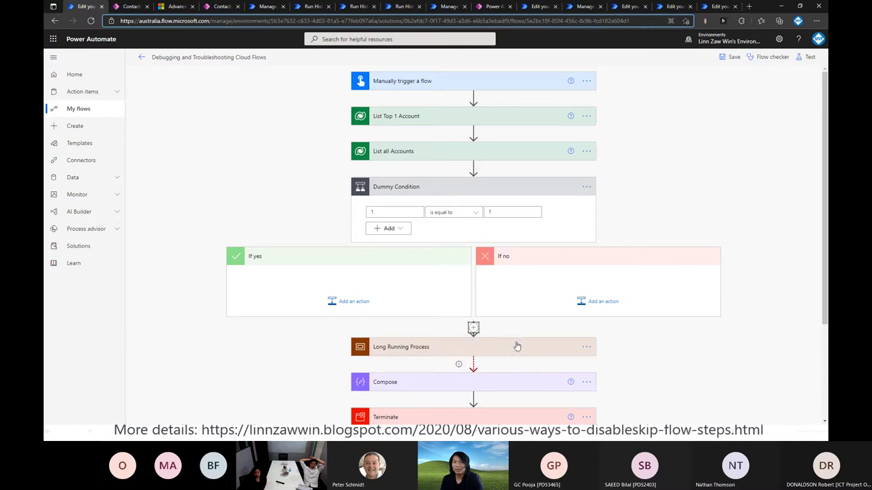
click(519, 266)
click(406, 271)
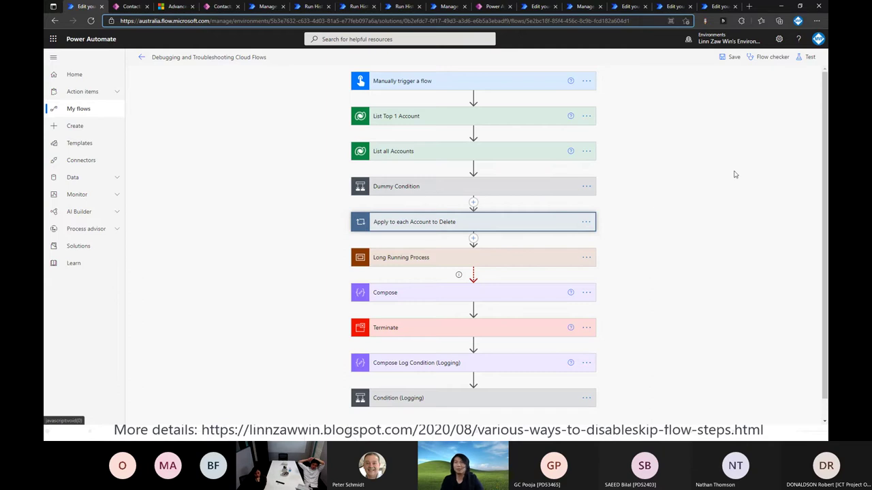
Switch to the slide presentation, advance to the Static Result point, and return to the flow editor
key(alt+Tab)
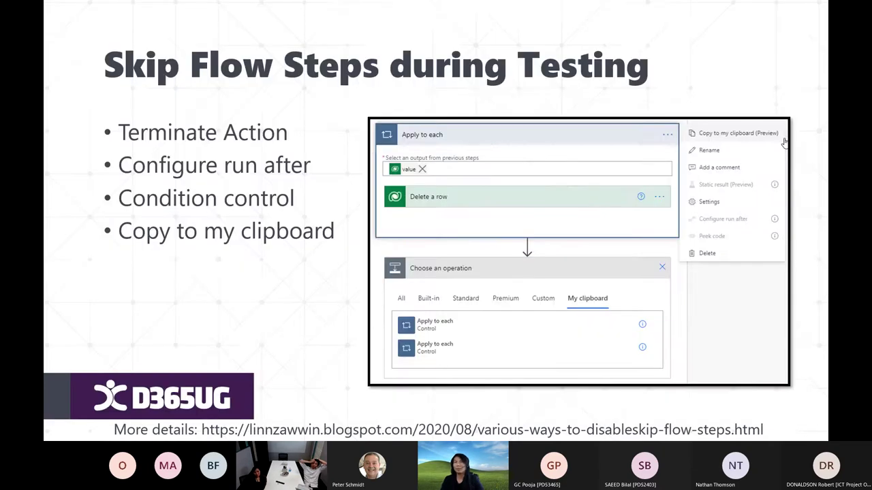
key(Right)
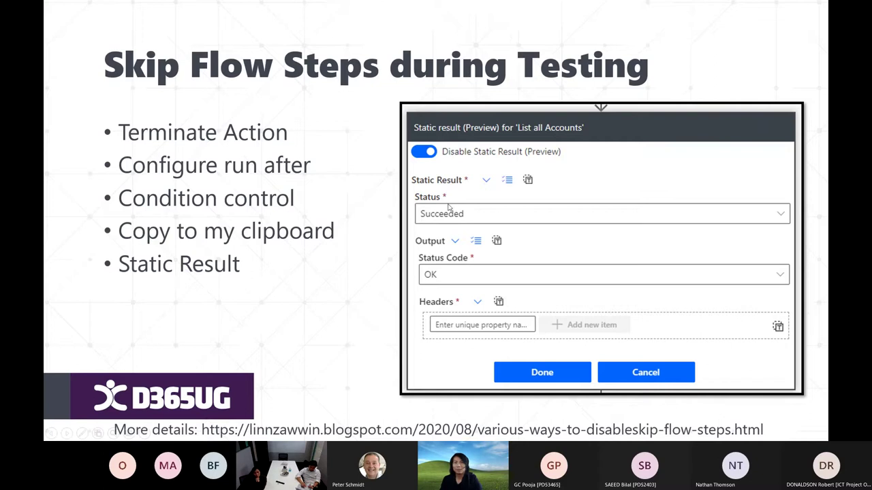
key(alt+Tab)
click(586, 222)
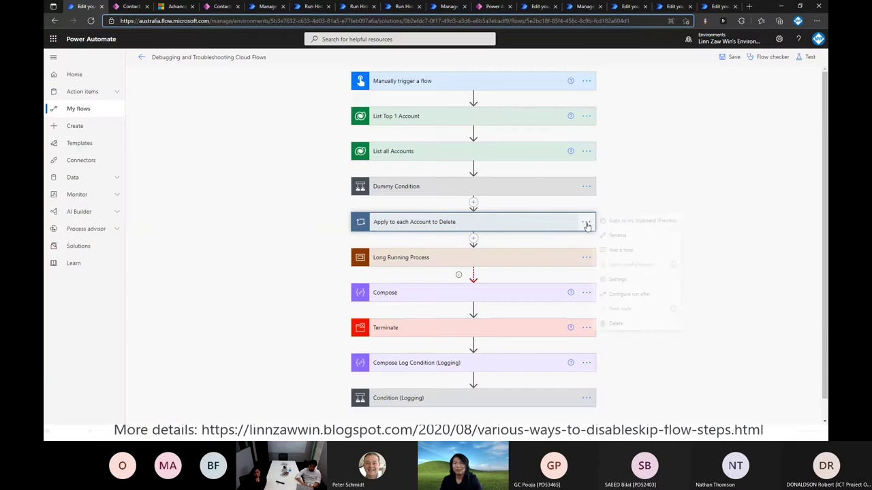
click(586, 151)
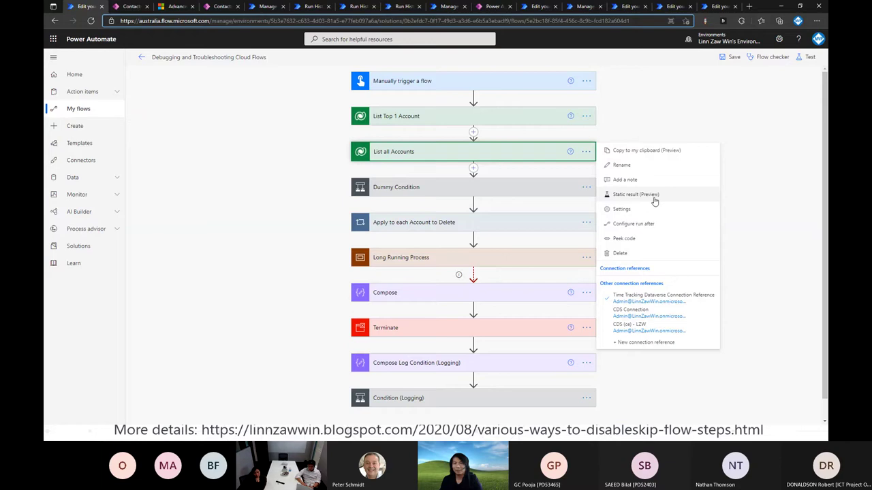
click(662, 208)
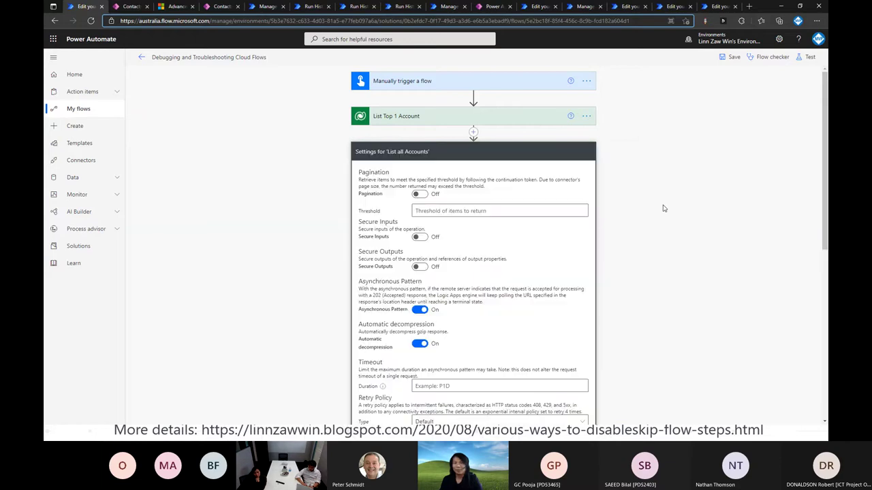
scroll(664, 208, down, 5)
scroll(551, 247, up, 4)
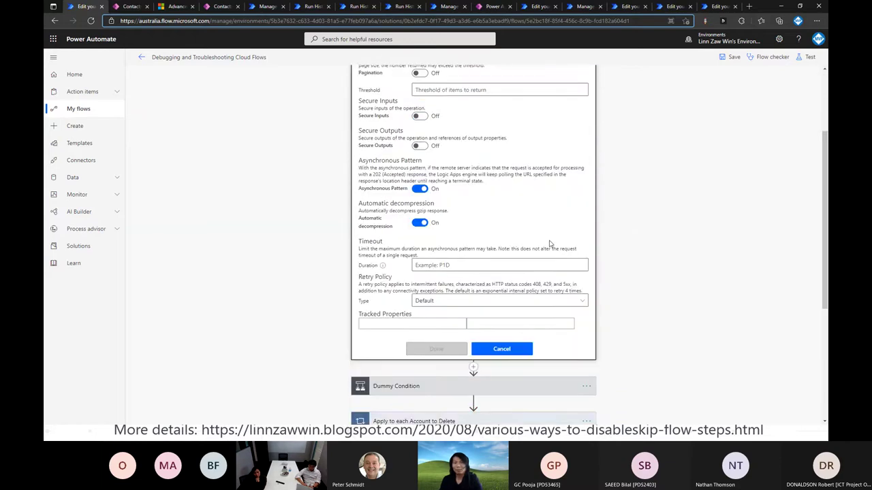
scroll(546, 260, down, 2)
click(502, 417)
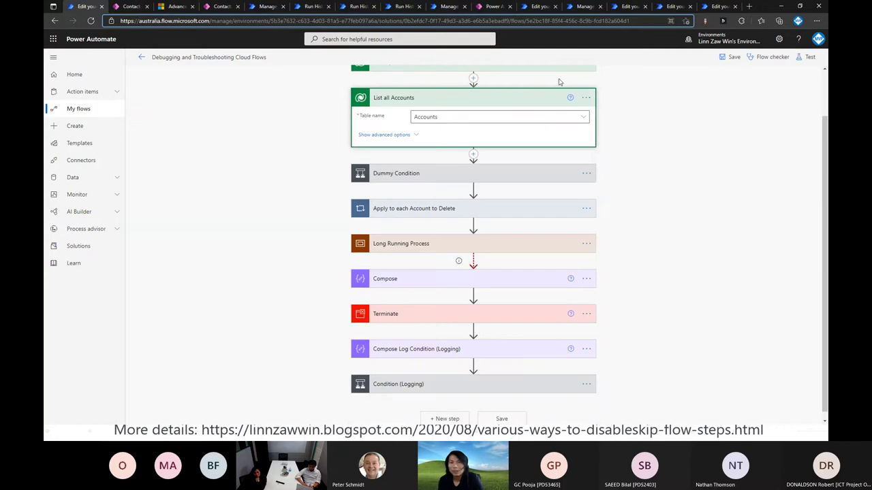
Open the static result settings of the List all Accounts action and enable its static result
click(581, 100)
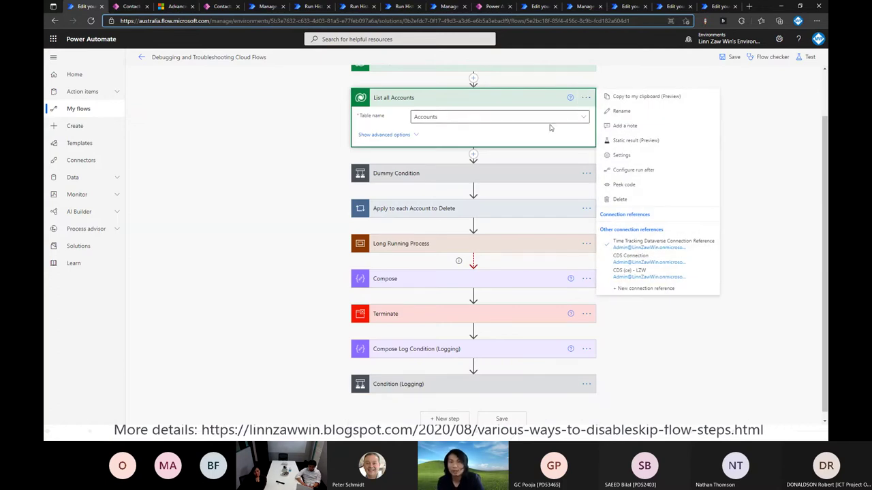
click(642, 141)
click(360, 113)
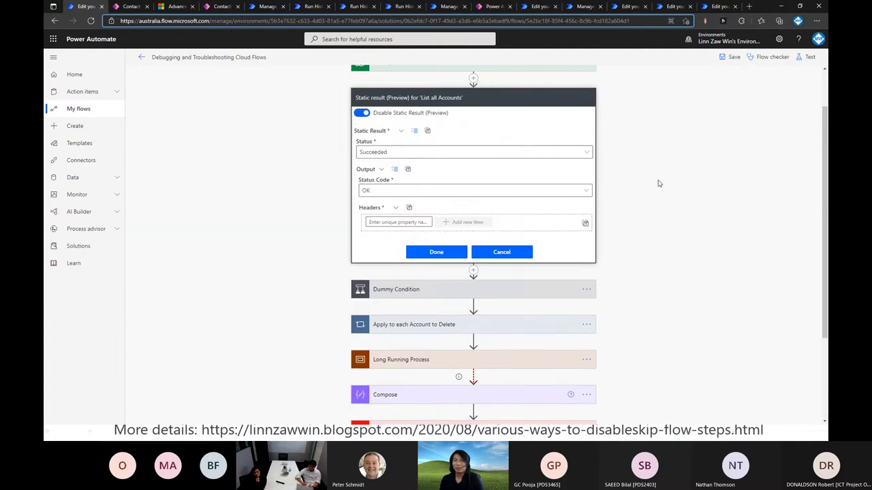
scroll(658, 183, up, 1)
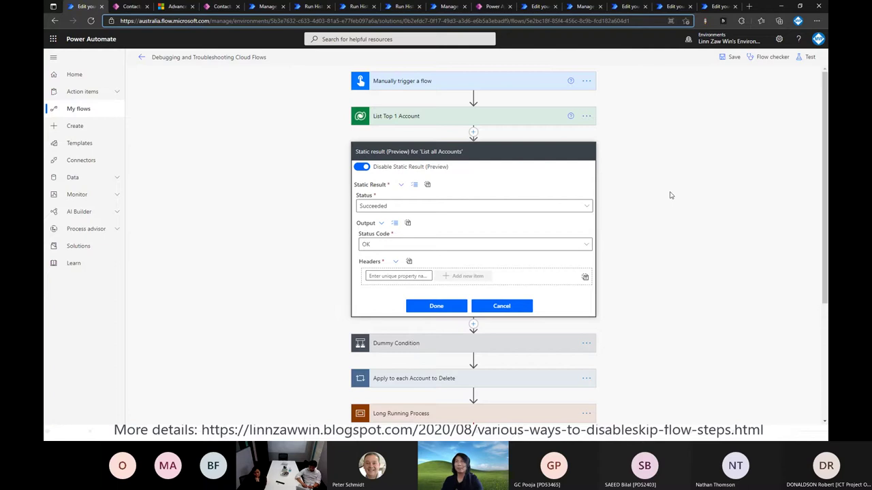
Switch to the slide presentation and advance past the Static Result point
key(alt+Tab)
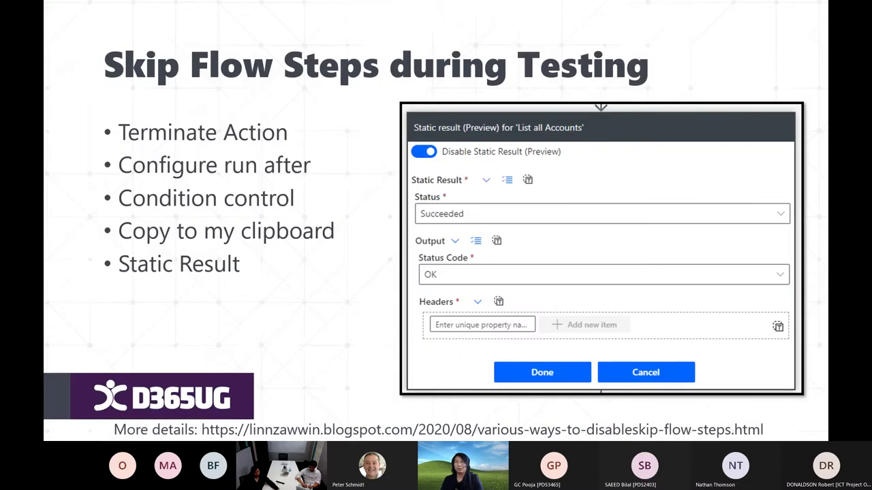
key(Right)
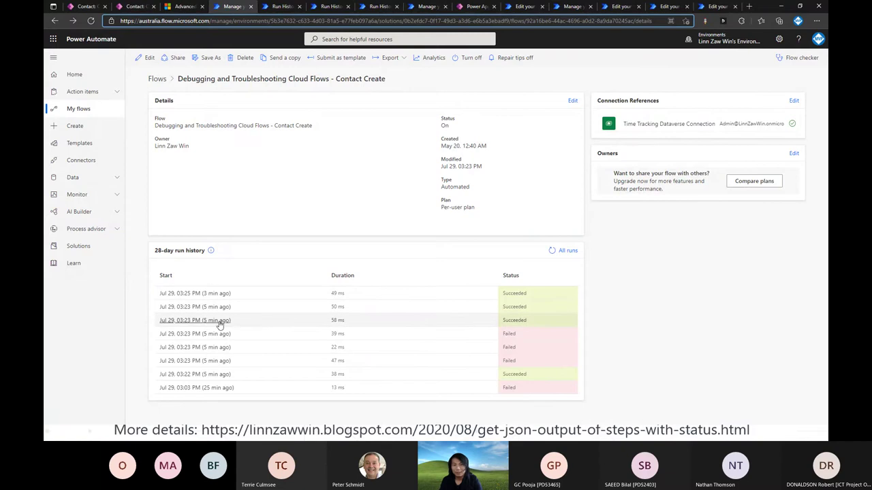
Switch from the flow details to the Test Contact 10 record and cut its record ID from the page address
key(ctrl+shift+Tab)
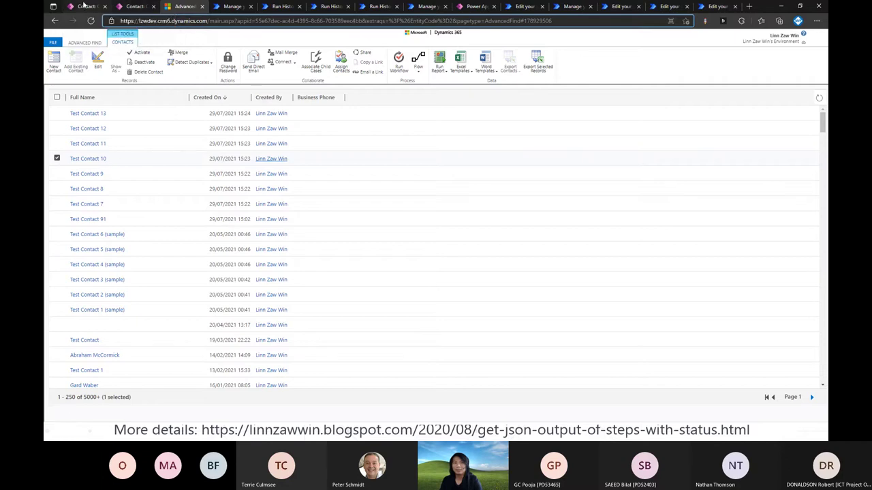
click(114, 7)
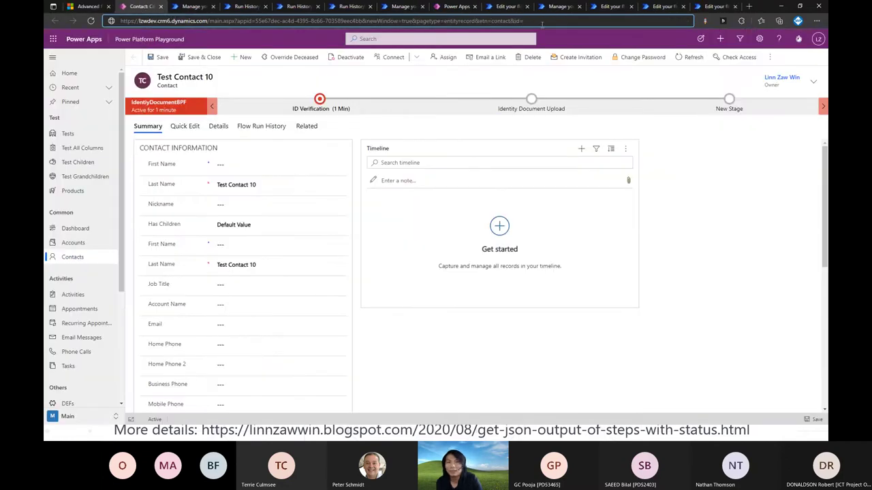
drag(523, 20, 629, 20)
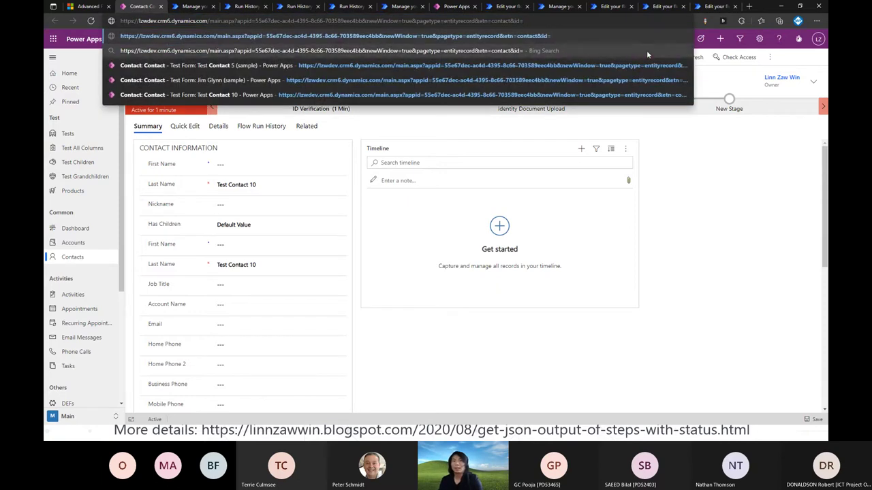
double_click(534, 20)
drag(545, 20, 621, 21)
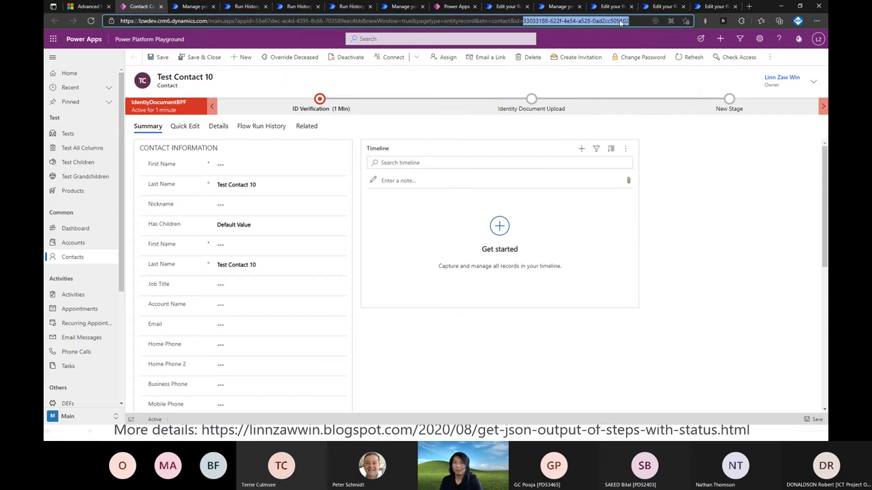
key(ctrl+x)
click(674, 87)
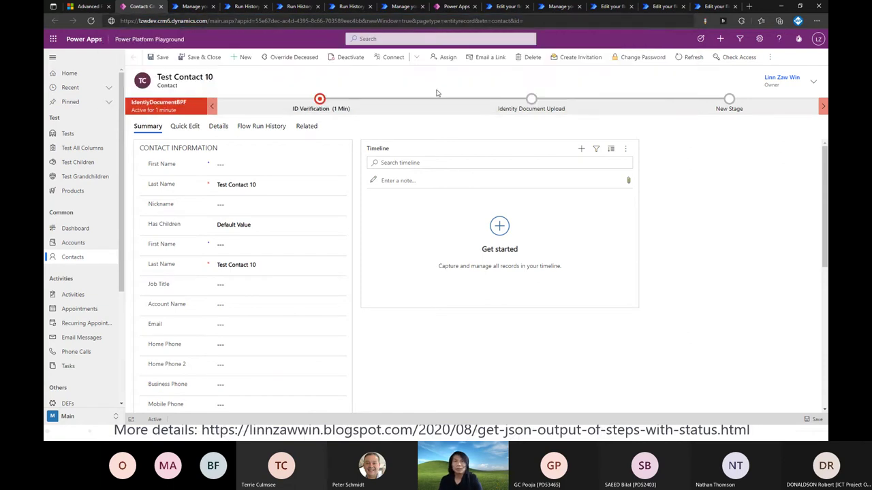
Compare the Contact Create flow's run history with Test Contact 10 in the Advanced Find contact list, ending on the run history
key(ctrl+Tab)
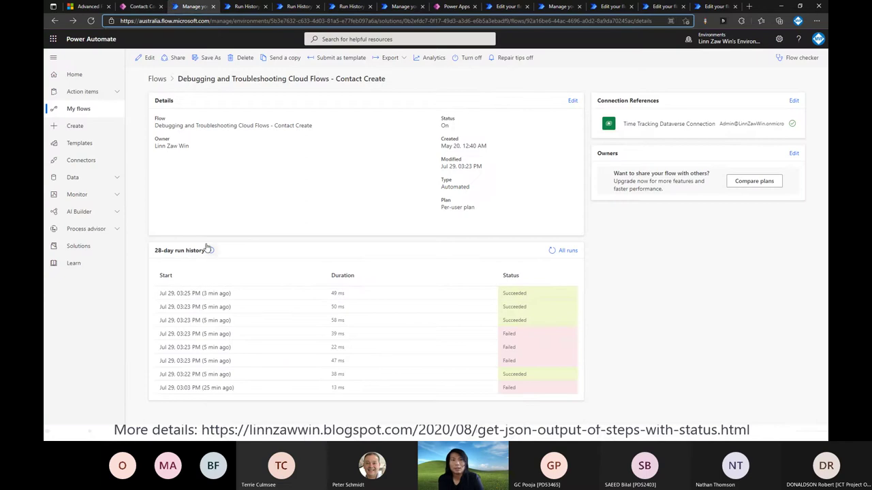
click(91, 7)
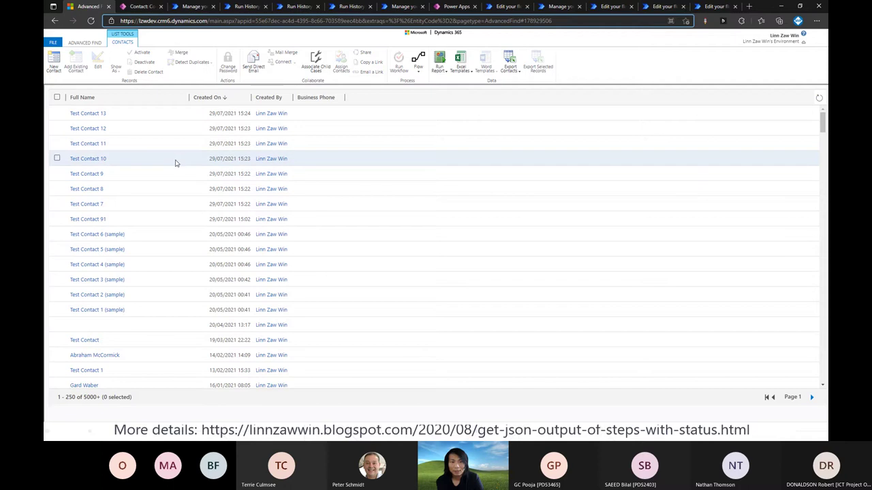
click(151, 160)
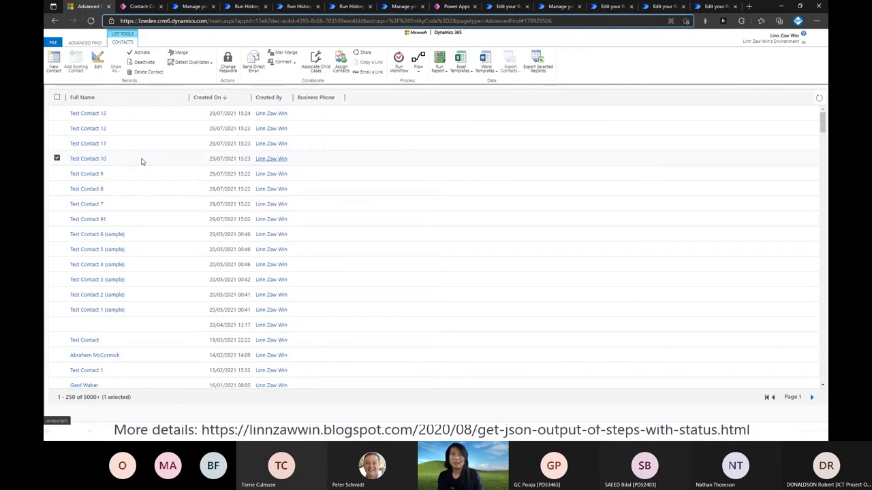
key(ctrl+Tab)
key(ctrl+Tab)
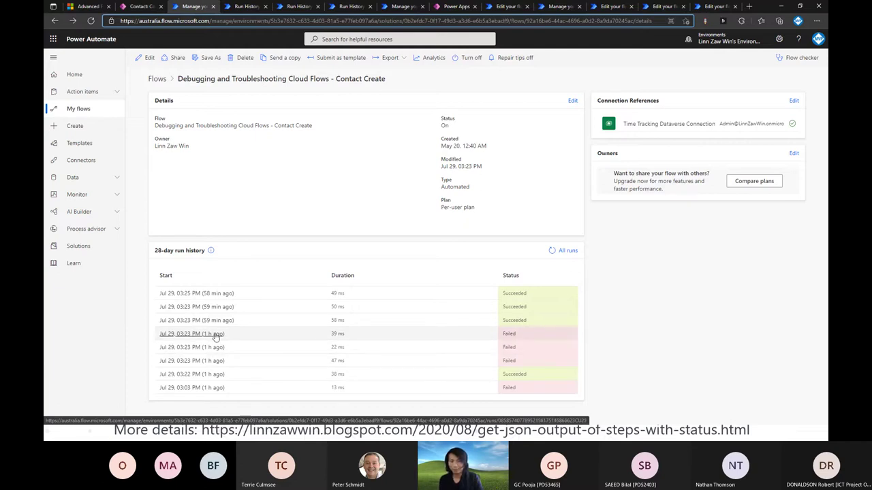
Expand the contact trigger in the first open failed run and search its output body for the copied record ID
key(ctrl+Tab)
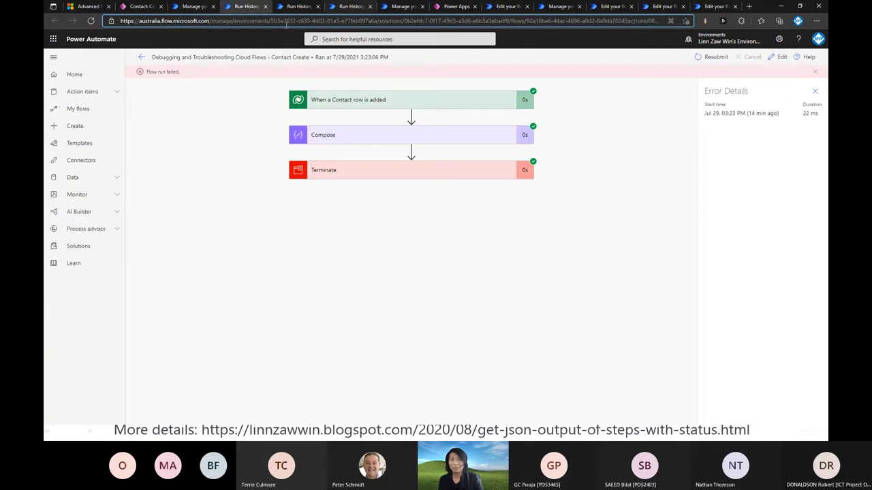
click(347, 99)
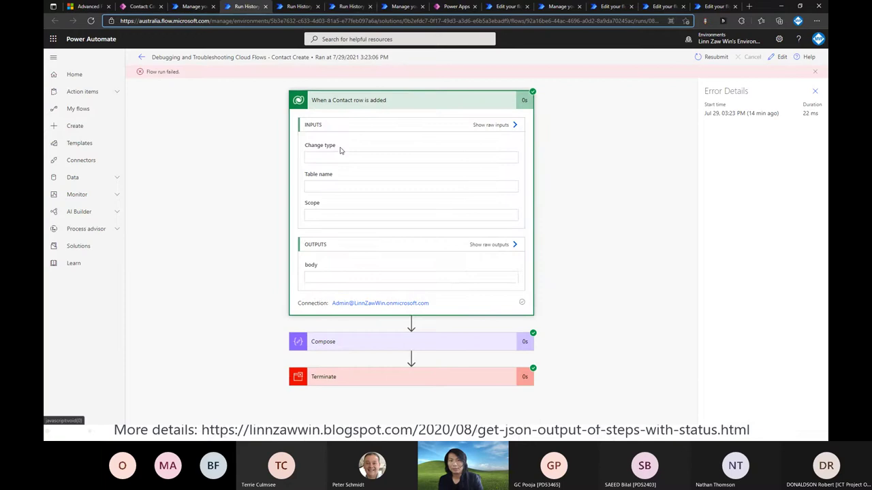
key(ctrl+f)
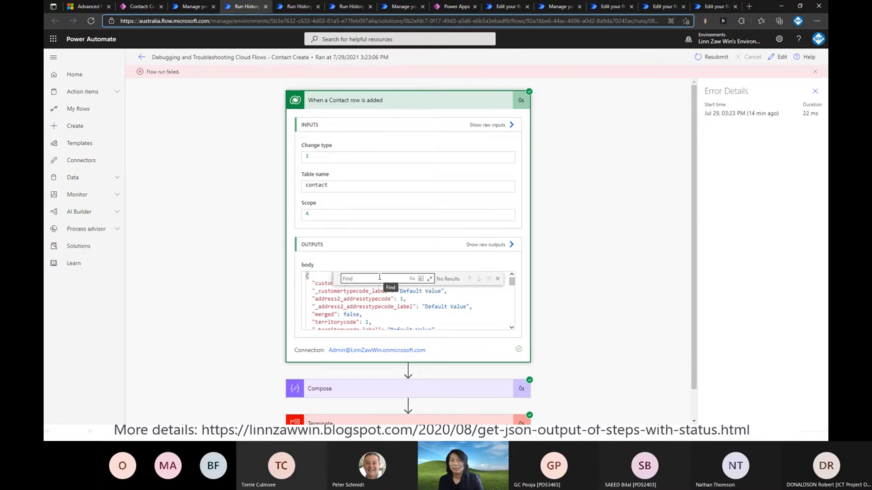
key(ctrl+v)
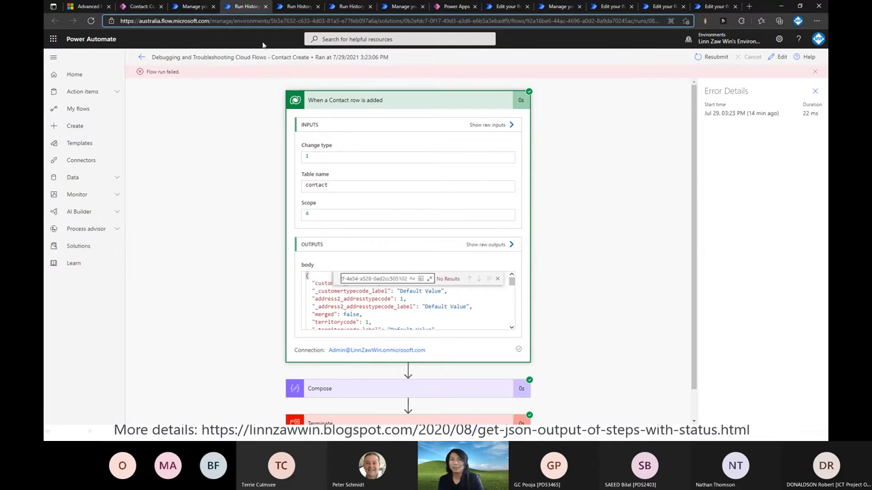
Close this run and search the contact trigger's output body in the next open failed run for the copied record ID
middle_click(244, 6)
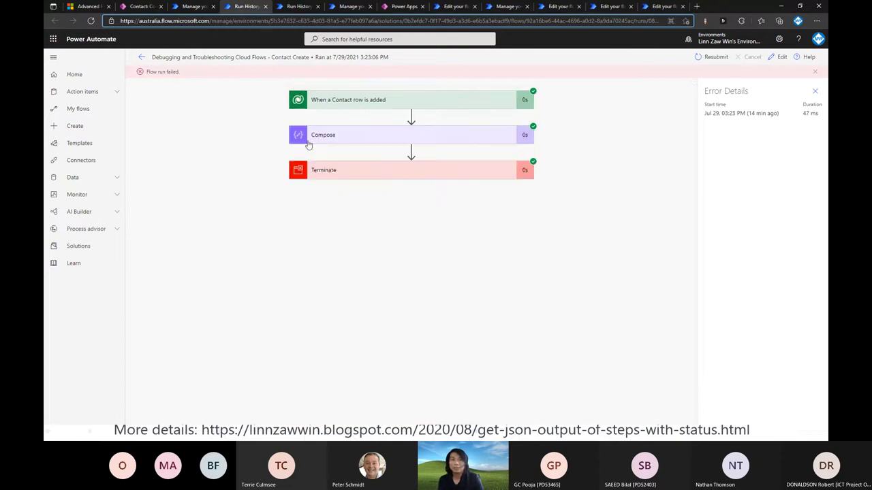
click(347, 100)
click(375, 288)
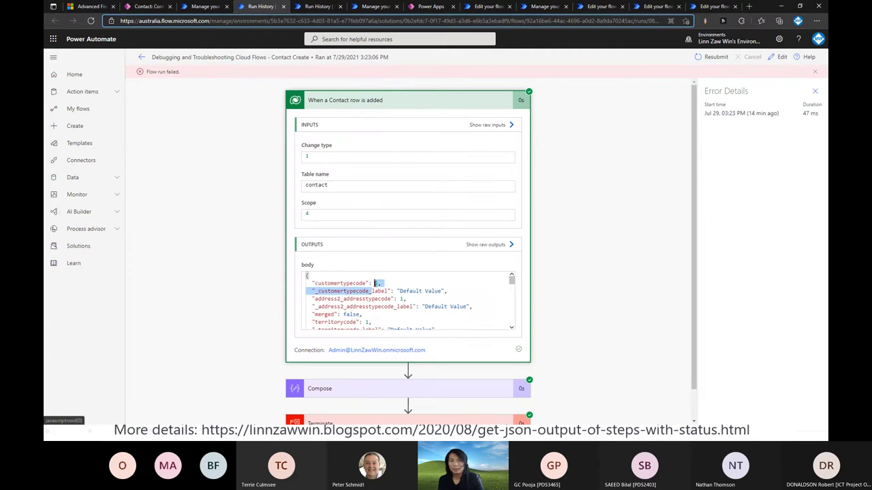
key(ctrl+f)
key(ctrl+v)
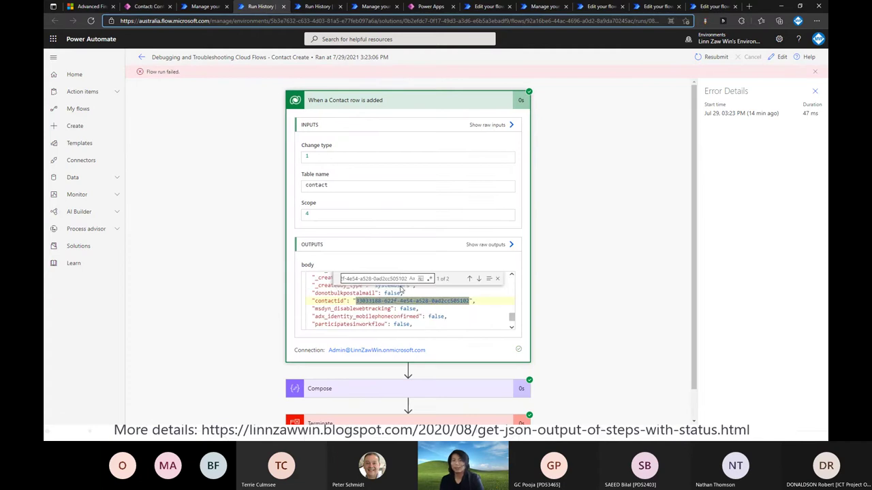
Go through the record ID matches in the trigger's output body, examining the contactid and ItemInternalId properties
click(368, 301)
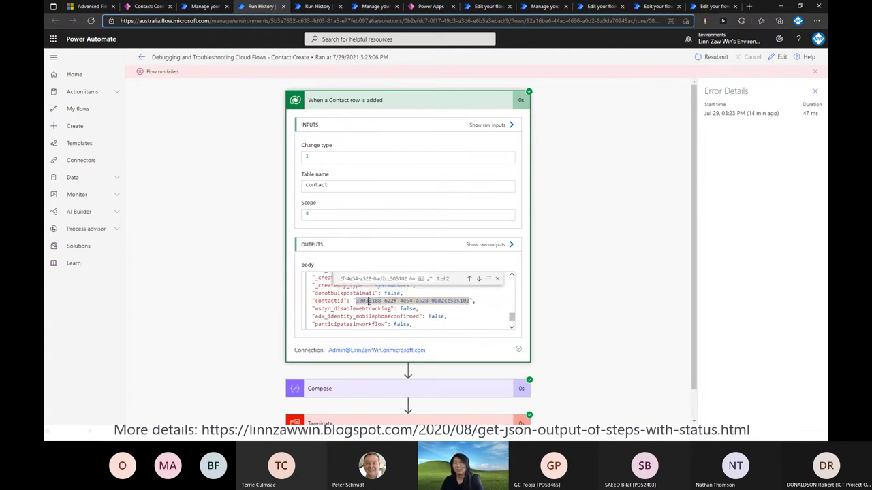
drag(354, 301, 470, 301)
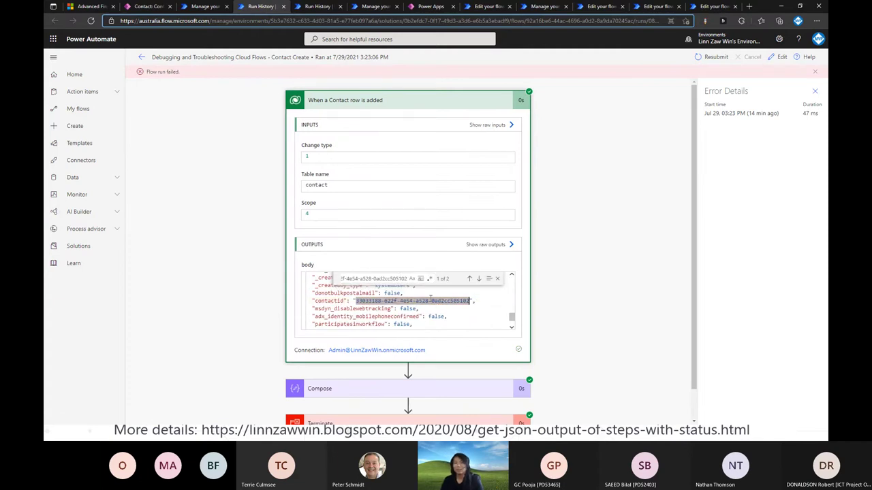
click(479, 279)
click(470, 279)
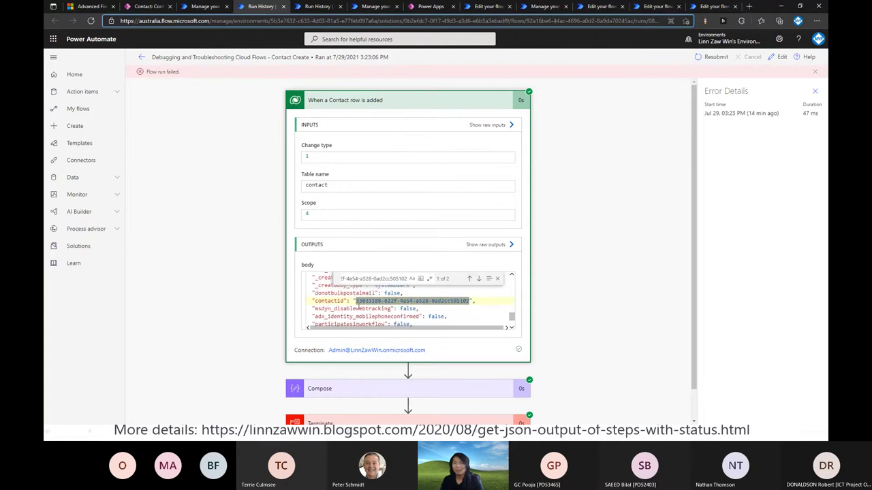
double_click(316, 301)
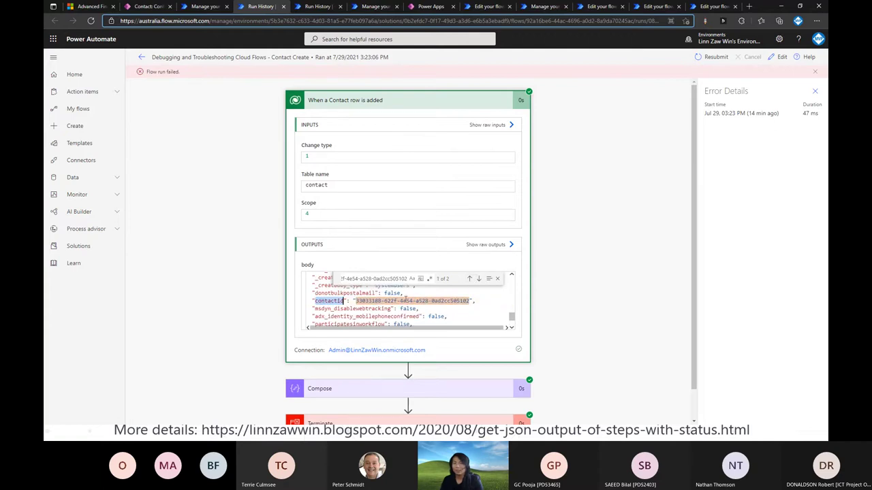
click(480, 280)
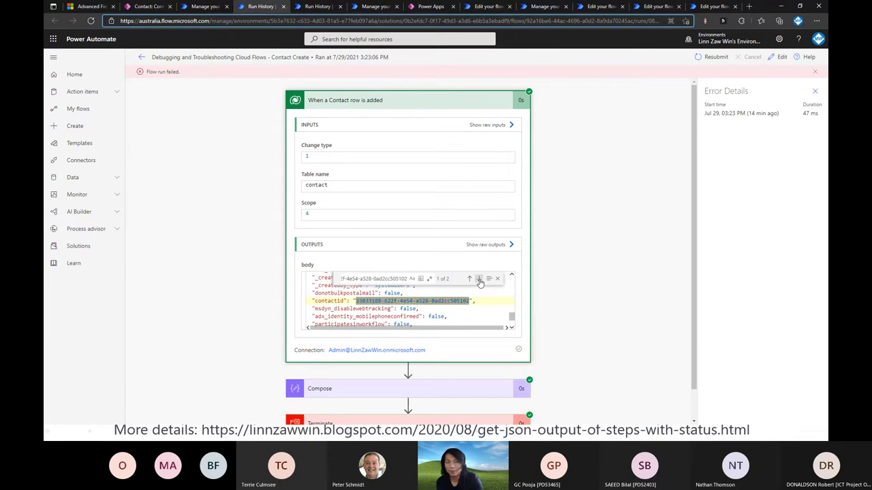
click(479, 280)
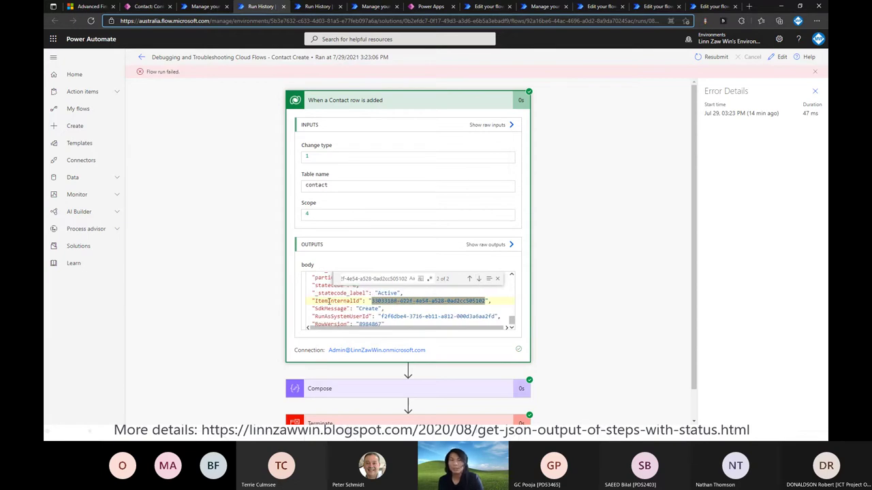
double_click(329, 301)
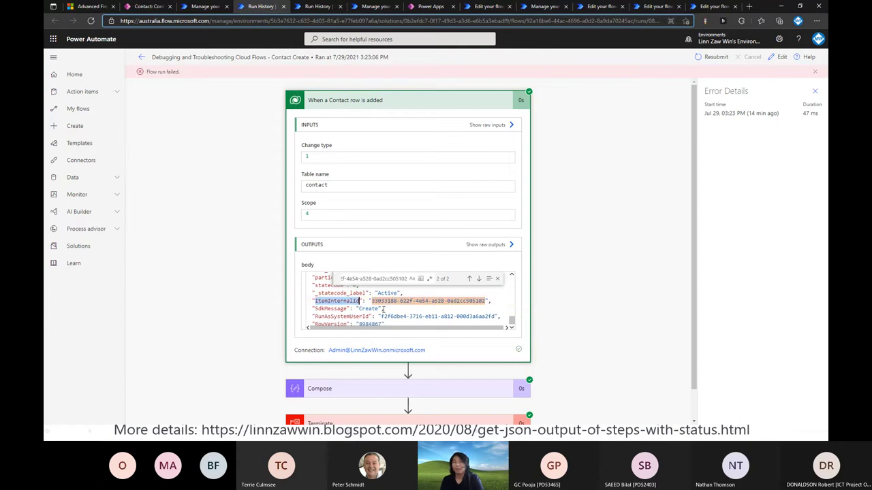
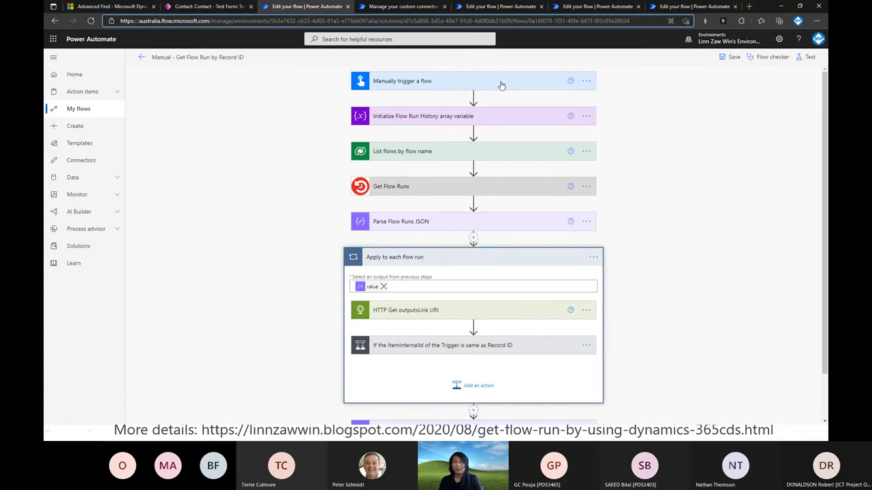
Expand the manual trigger of the Manual - Get Flow Run by Record ID flow to view its Flow Name and Record ID inputs
click(498, 82)
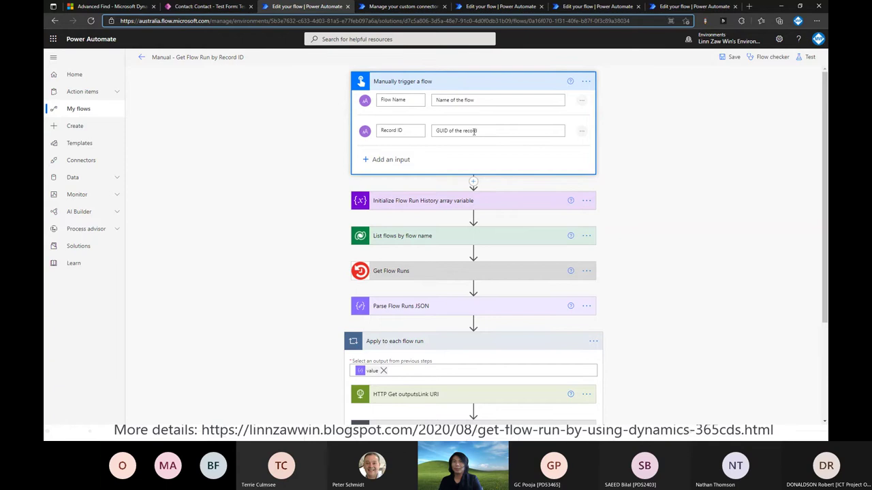
Copy the flow name "Debugging and Troubleshooting Cloud Flows - Contact Create" from its run history page and return to the manual flow
key(alt+Left)
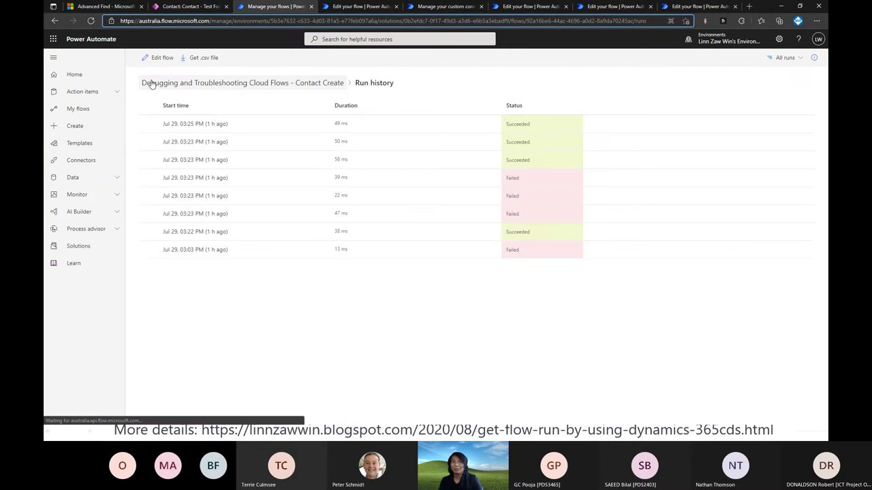
drag(134, 83, 291, 82)
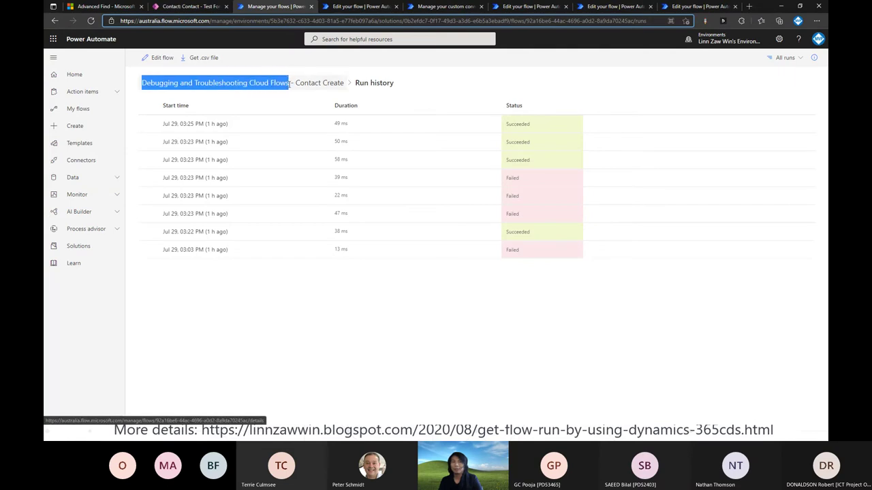
drag(346, 95, 339, 89)
key(ctrl+Tab)
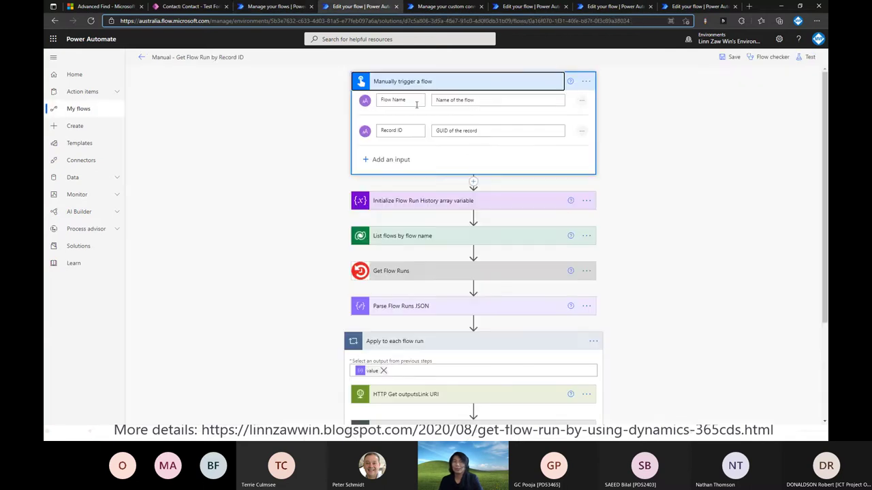
Save the Manual - Get Flow Run by Record ID flow and start a manual test of it
click(807, 58)
click(725, 100)
click(717, 77)
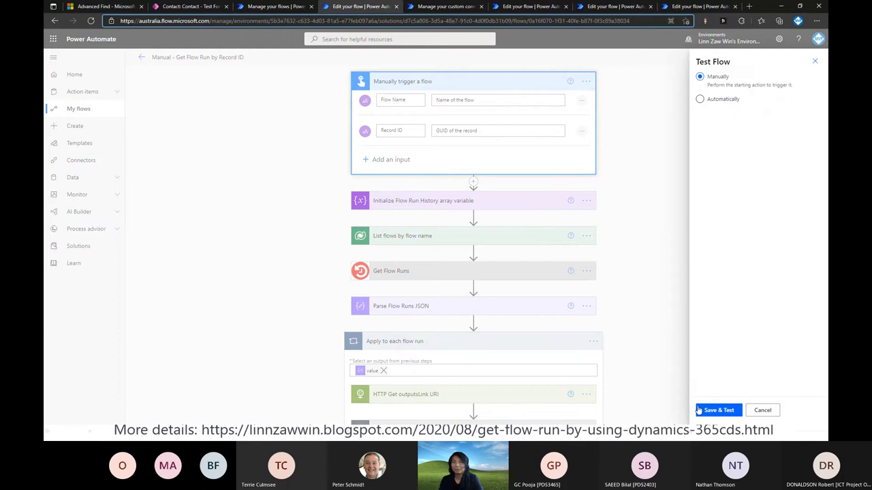
click(717, 412)
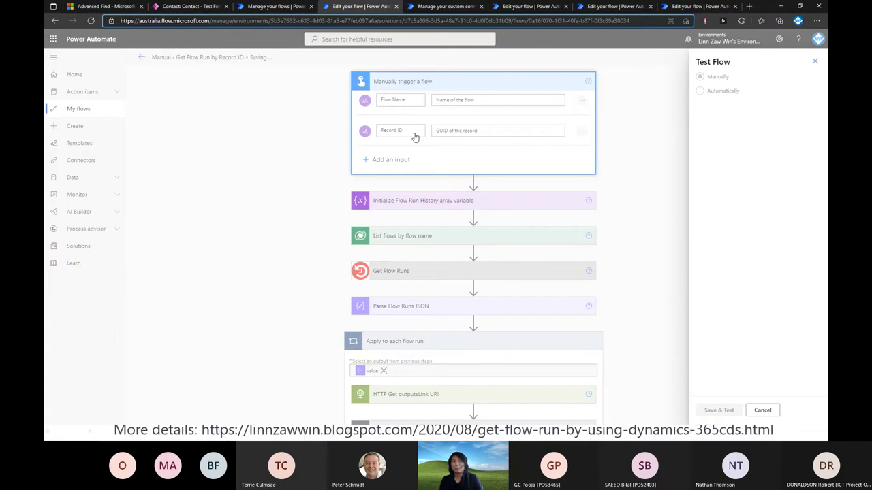
Enter "Debugging and Troubleshooting Cloud Flows - Contact Create" as the Flow Name input of the test run
click(208, 6)
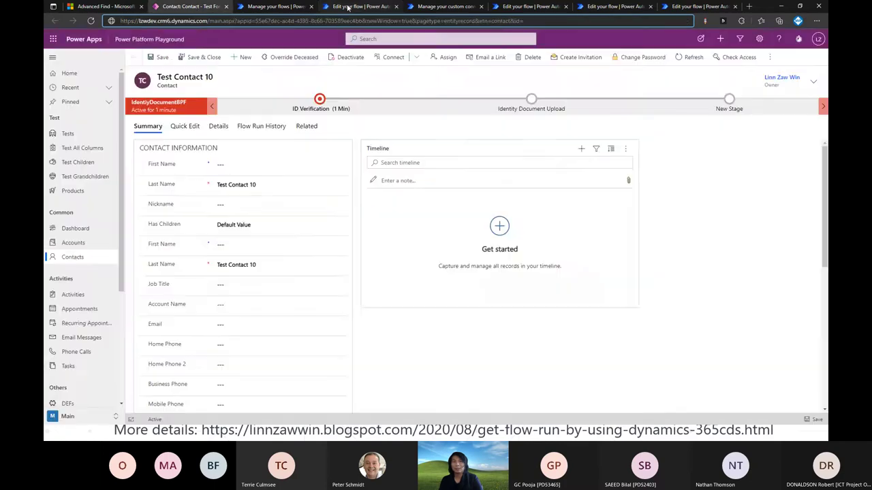
click(347, 6)
click(735, 115)
text(Debugging and Troubleshooting Cloud Flows in Power Automate)
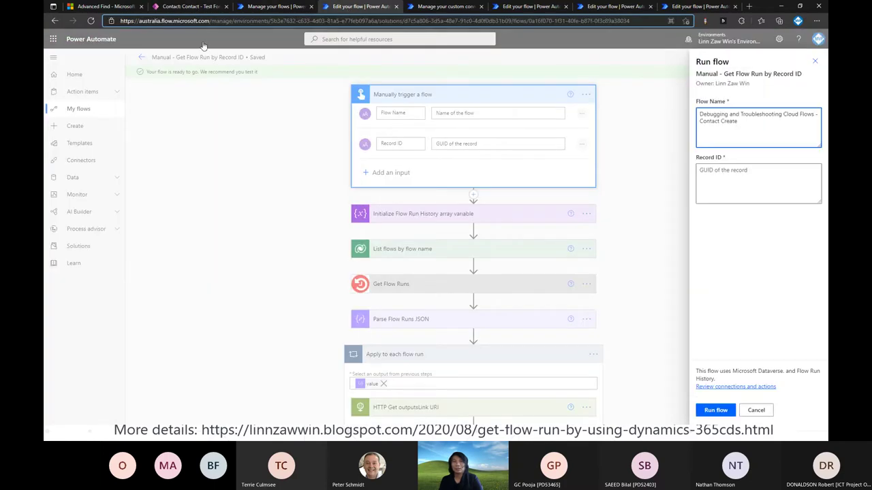
Fill the Record ID input with the GUID from the Test Contact 10 record's URL, and cancel the test run
click(191, 6)
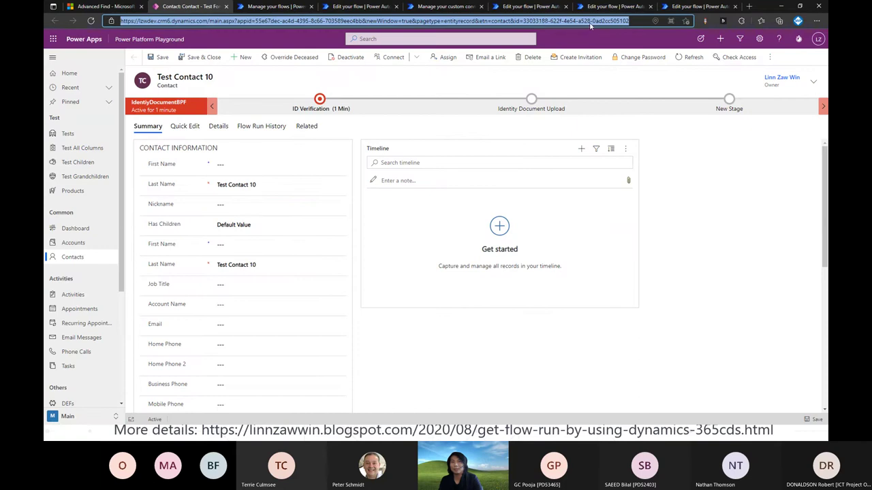
drag(523, 21, 672, 22)
key(ctrl+c)
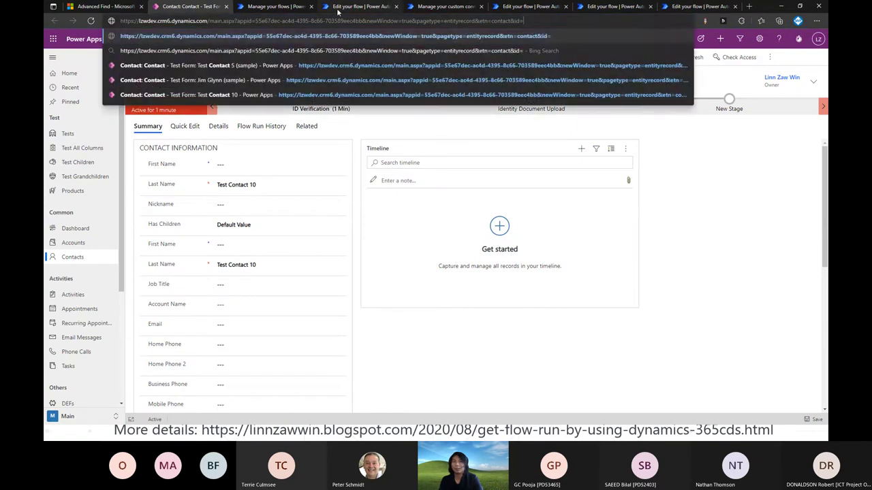
click(361, 6)
click(756, 182)
key(ctrl+v)
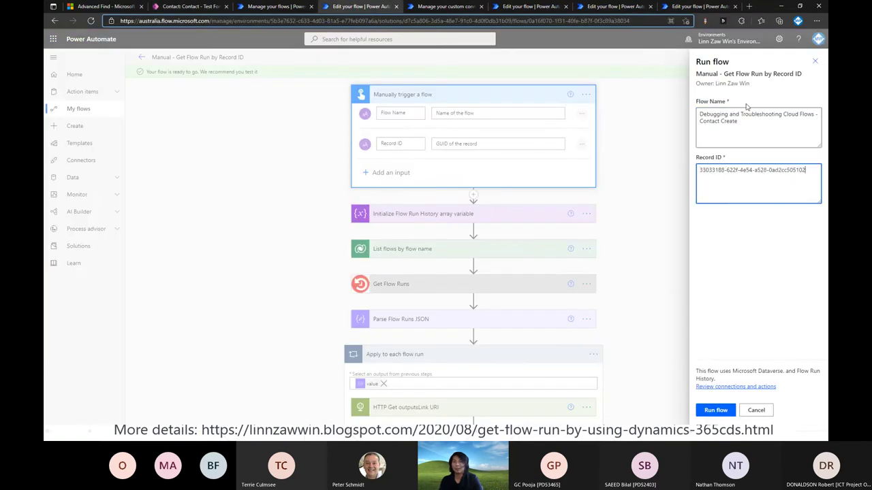
click(756, 411)
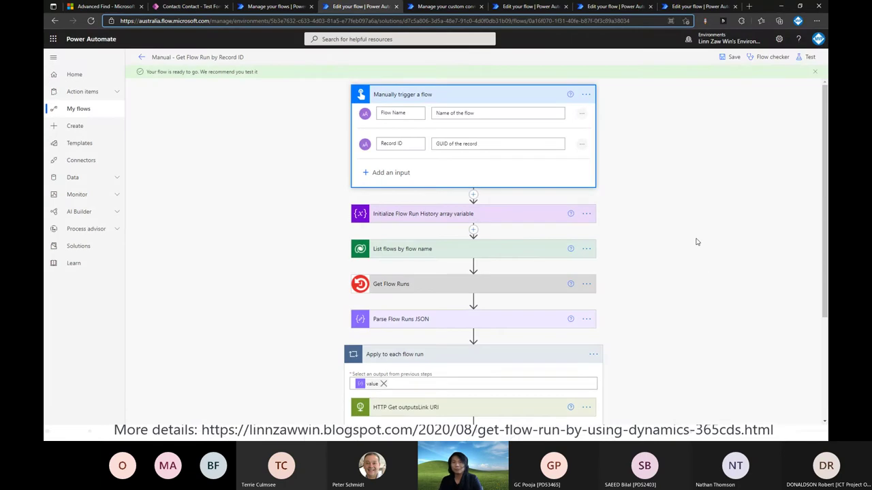
Expand the Flow Run History variable action and List flows by flow name with its advanced options to view their settings
scroll(681, 238, down, 1)
scroll(536, 172, down, 2)
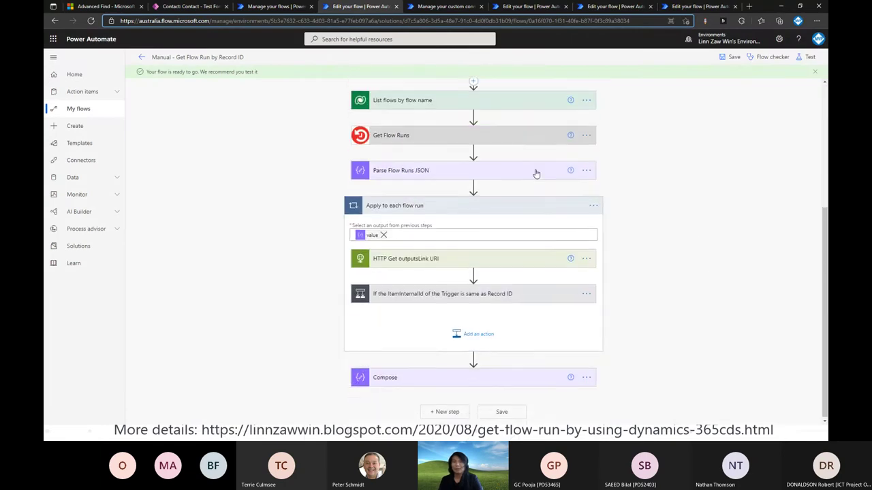
scroll(537, 172, up, 2)
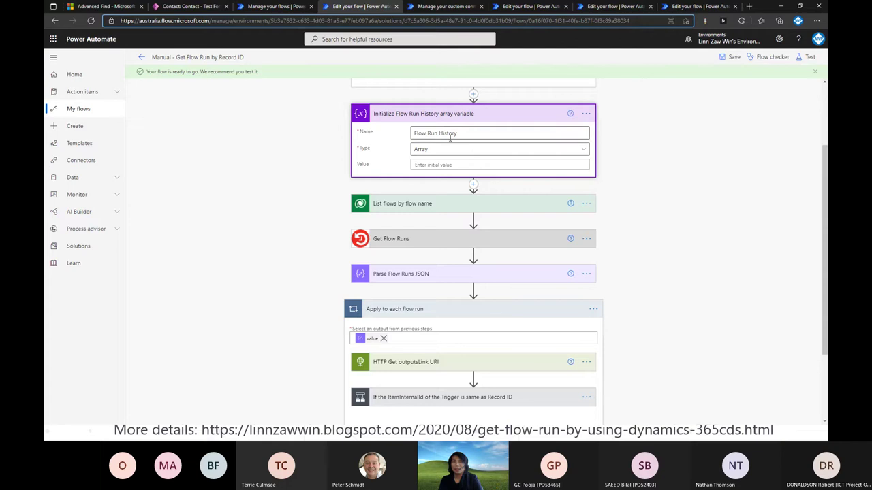
click(507, 209)
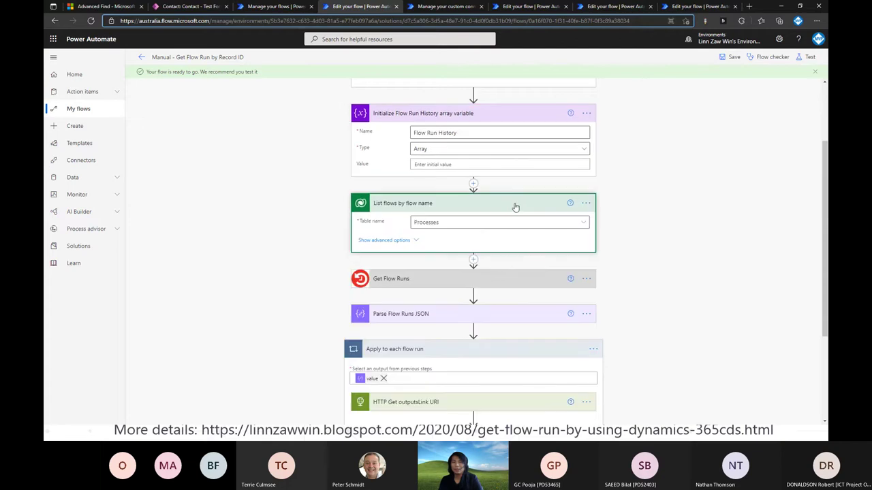
click(389, 239)
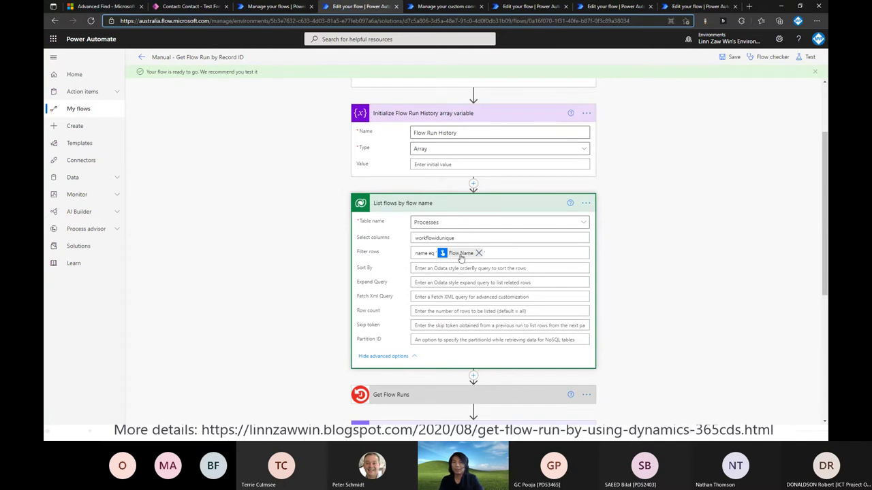
Expand Get Flow Runs and examine its environment_name and flow_name expressions, checking the environment URL of the contact record and the List flows settings
scroll(463, 258, down, 3)
click(506, 237)
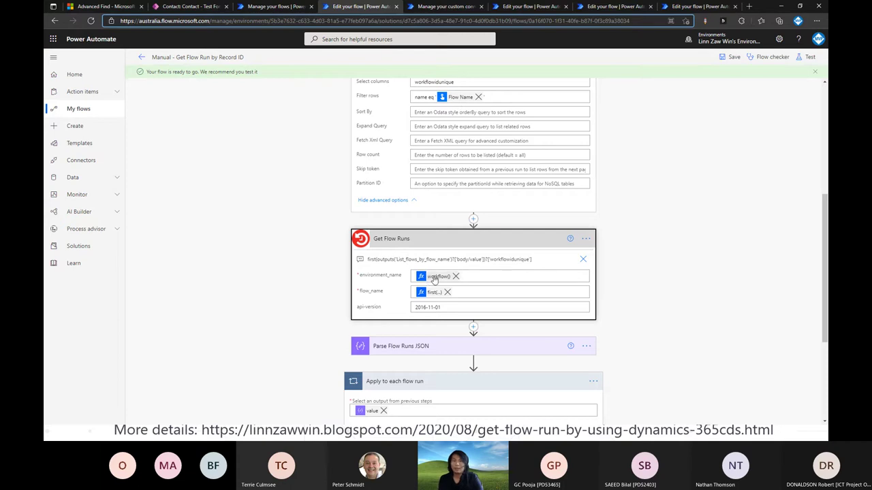
mouse_move(434, 278)
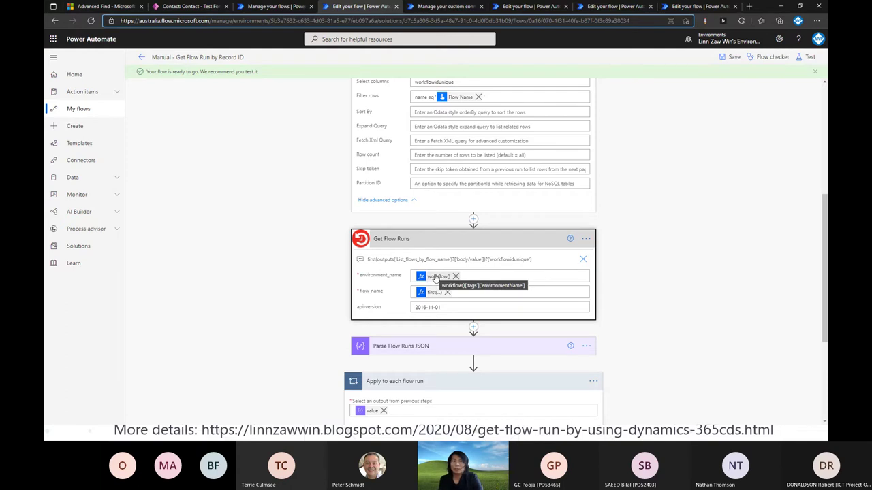
click(201, 7)
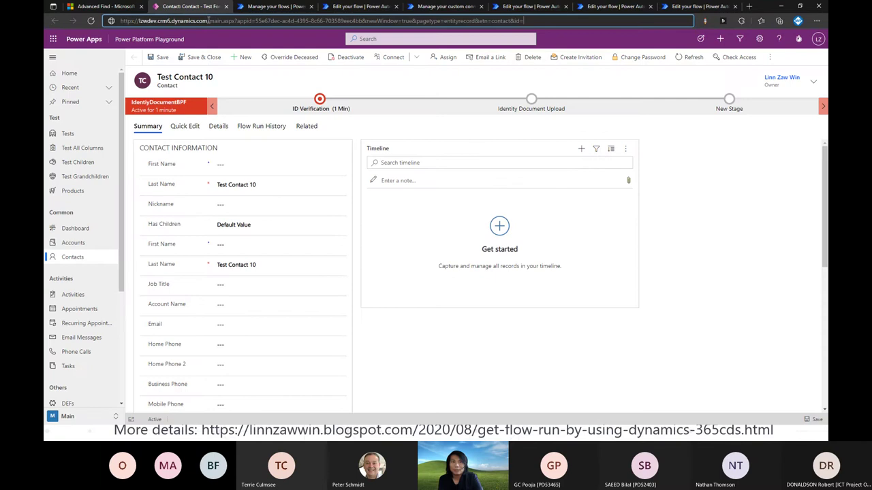
drag(208, 20, 121, 21)
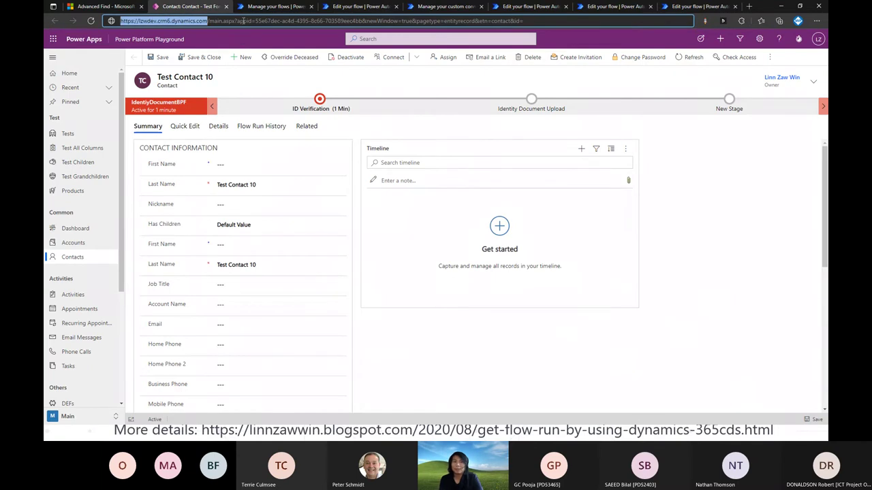
click(367, 6)
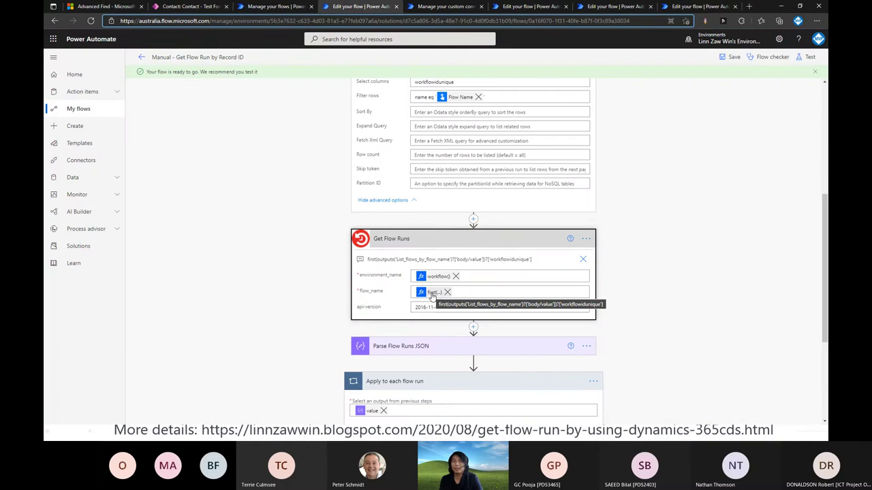
scroll(439, 231, up, 3)
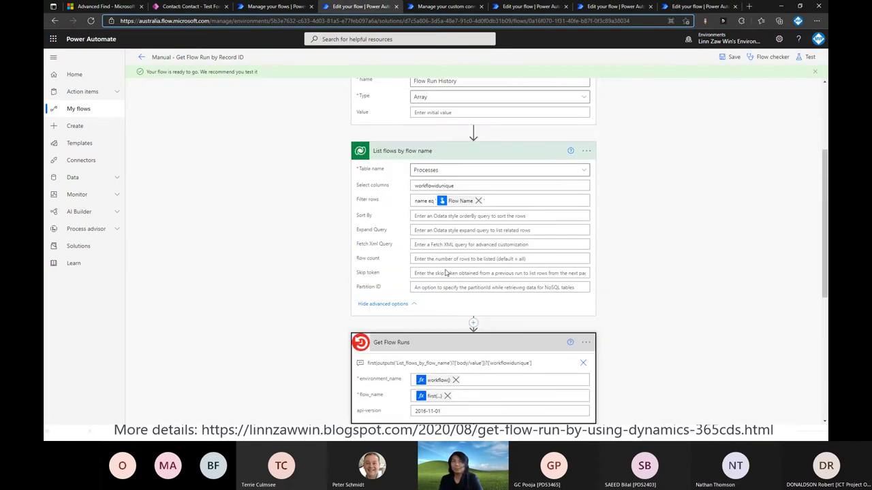
scroll(443, 279, down, 3)
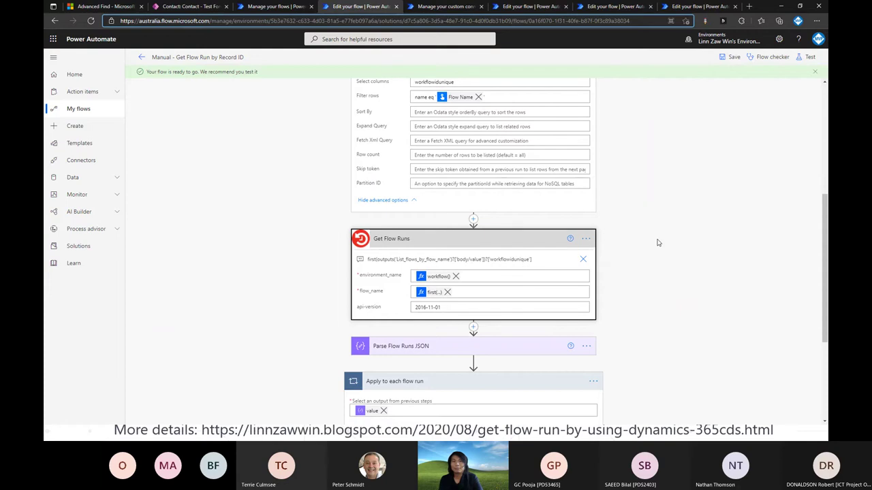
Switch to the Flow Run History custom connector and review its general information and security settings
key(ctrl+Tab)
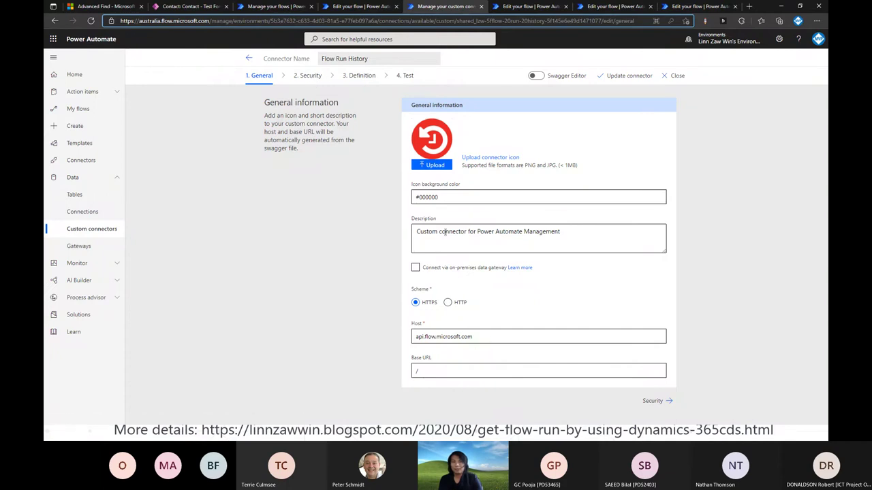
click(318, 80)
scroll(365, 143, down, 5)
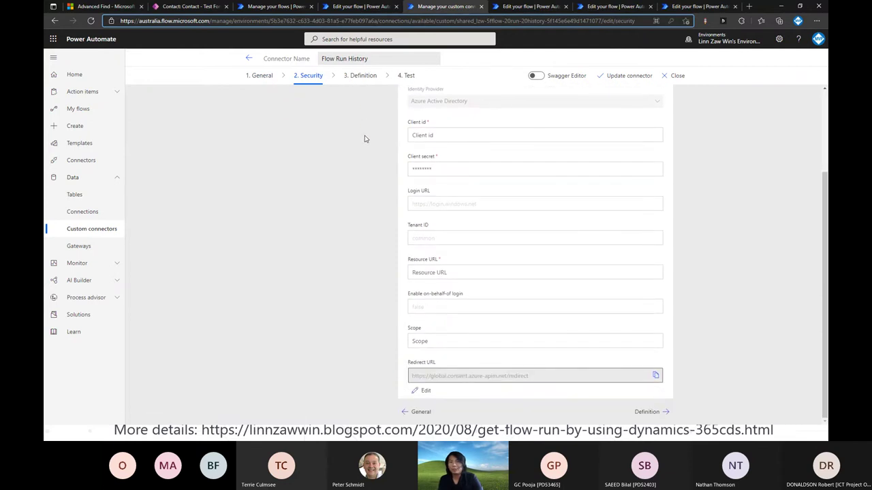
View the custom connector's definition, examining the request URL with its environment_name and flow_name path parameters and the response section
click(363, 77)
scroll(393, 162, down, 5)
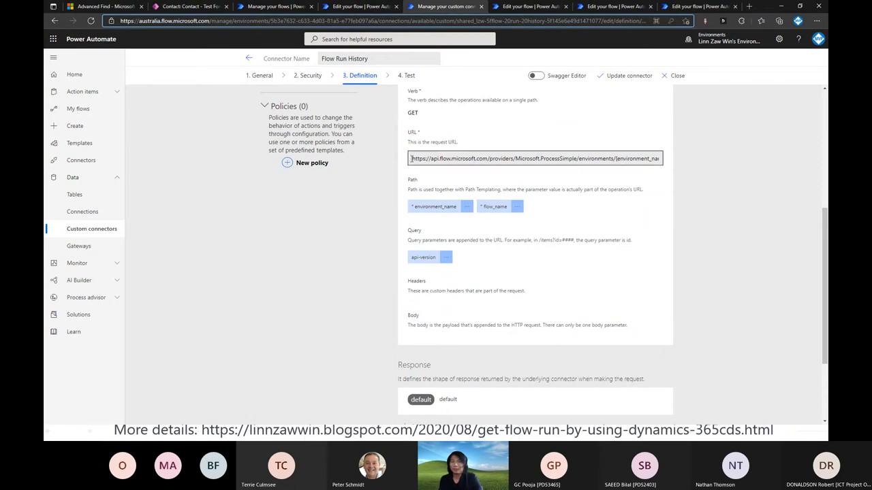
drag(411, 159, 722, 156)
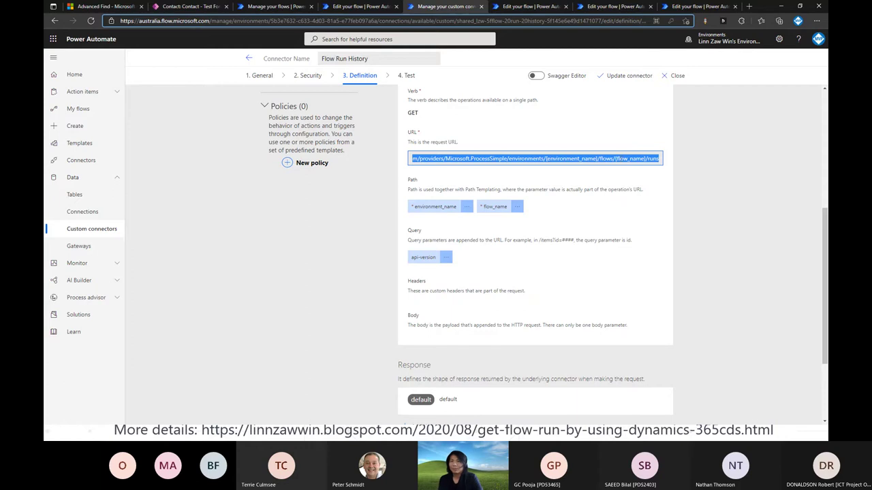
click(703, 176)
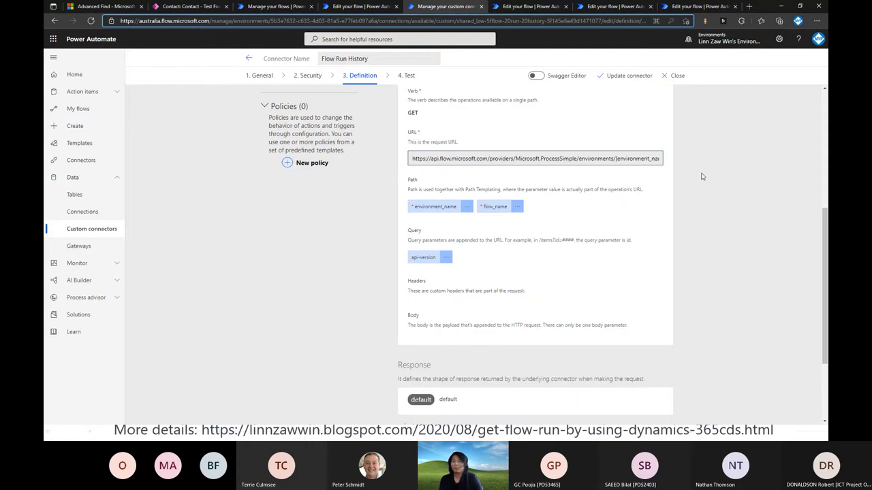
scroll(674, 189, down, 2)
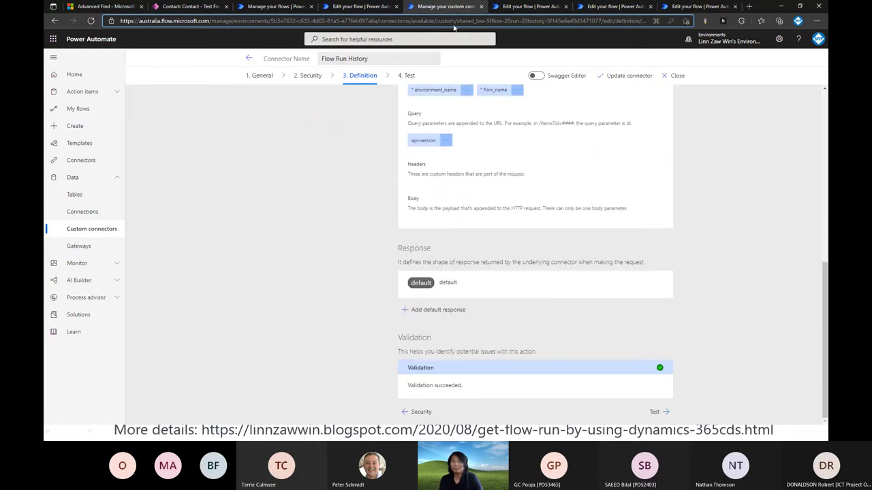
scroll(474, 99, up, 2)
Return to the manual flow and expand Parse Flow Runs JSON to examine its content and schema alongside Get Flow Runs
click(361, 7)
scroll(316, 180, down, 2)
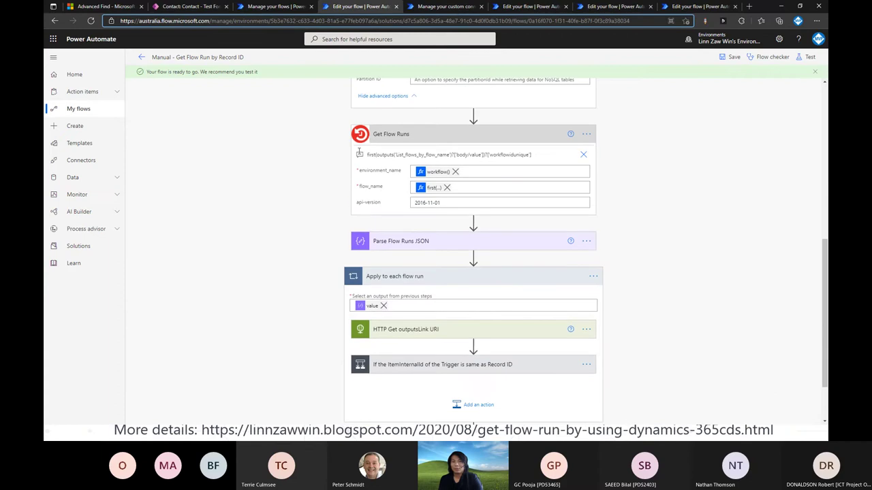
click(459, 247)
scroll(459, 252, down, 1)
scroll(456, 204, down, 1)
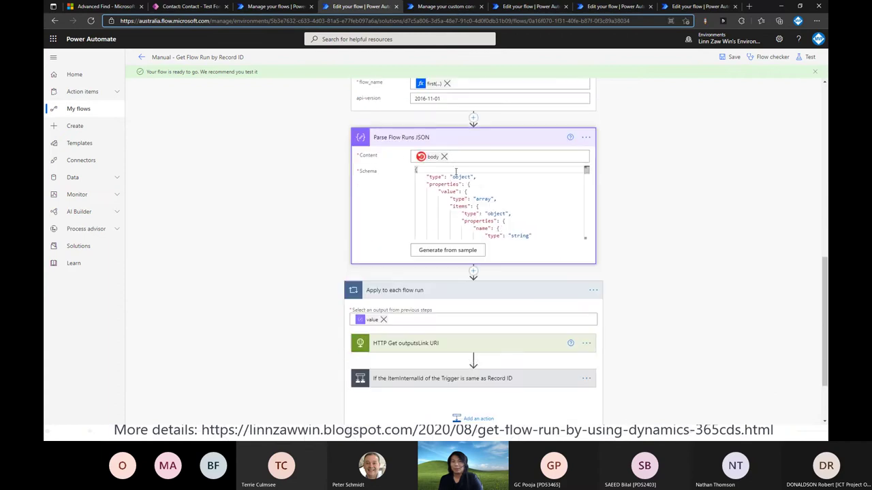
scroll(412, 137, up, 1)
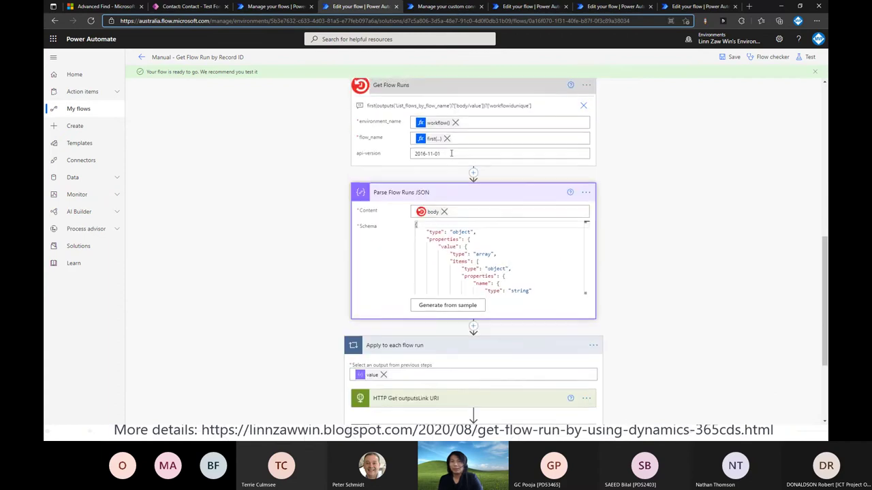
scroll(449, 176, up, 1)
Expand HTTP Get outputsLink URI inside the Apply to each flow run loop to view its GET method and URI, and collapse it
scroll(443, 228, down, 3)
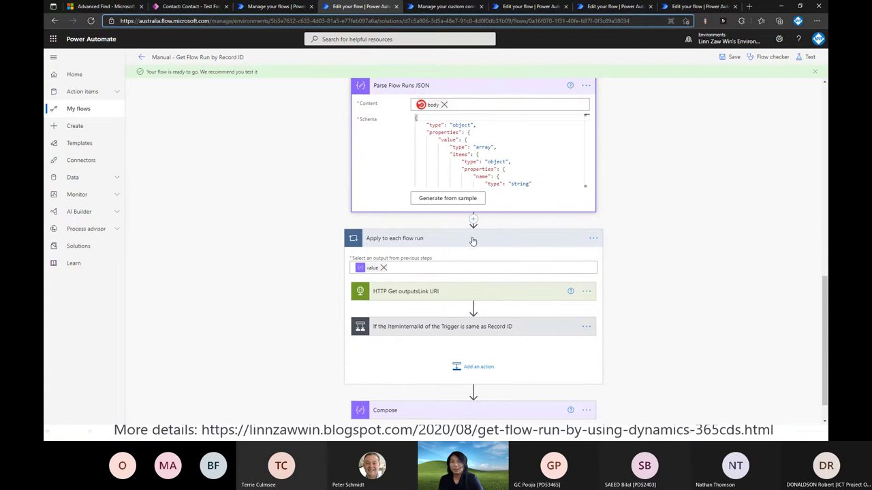
scroll(473, 245, down, 1)
click(505, 267)
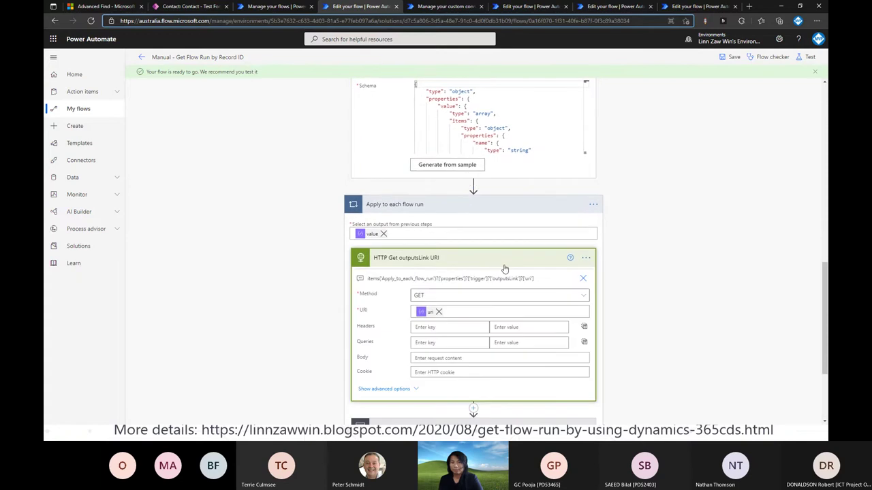
click(505, 268)
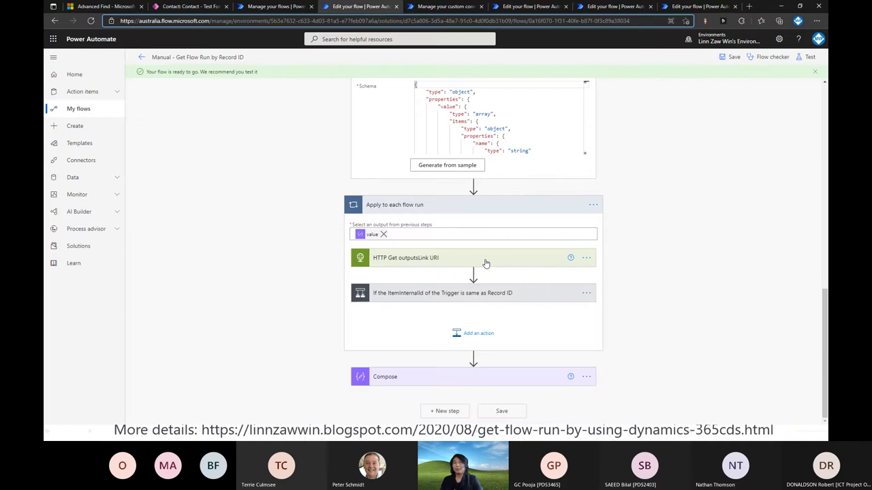
scroll(486, 264, up, 1)
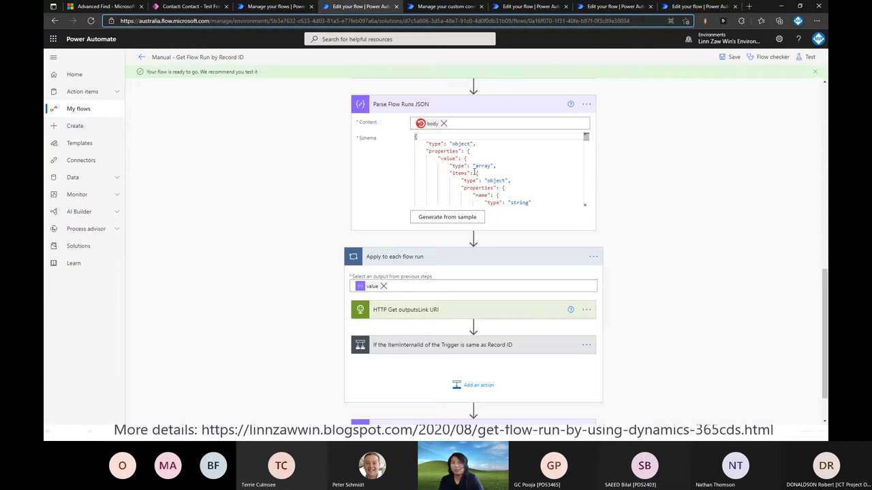
Expand HTTP Get outputsLink URI in the Apply to each flow run loop and highlight the outputsLink uri expression in its note
click(409, 309)
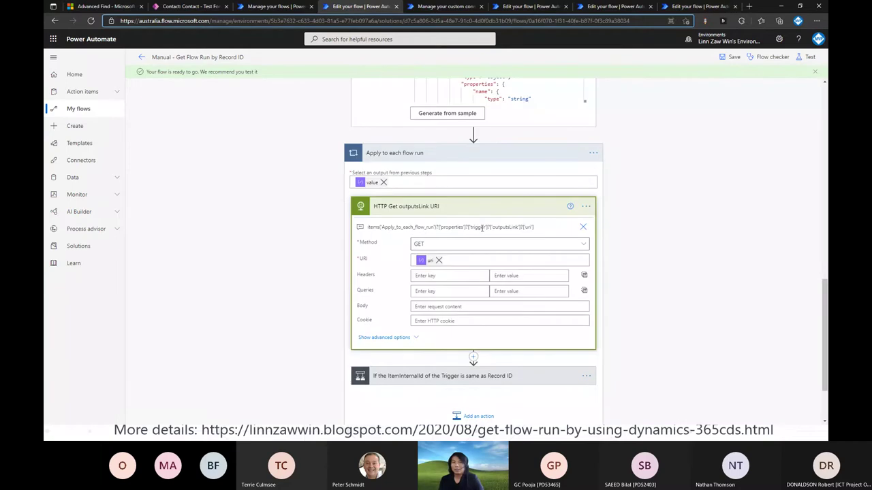
drag(535, 228, 365, 230)
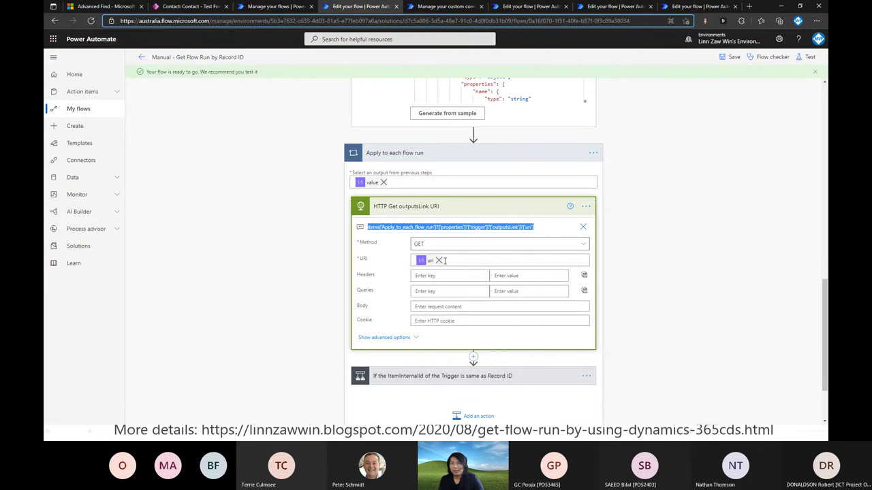
Expand the ItemInternalId condition and Append to Flow Run History array variable, and highlight ItemInternalId in the condition's note
scroll(446, 269, down, 1)
click(443, 294)
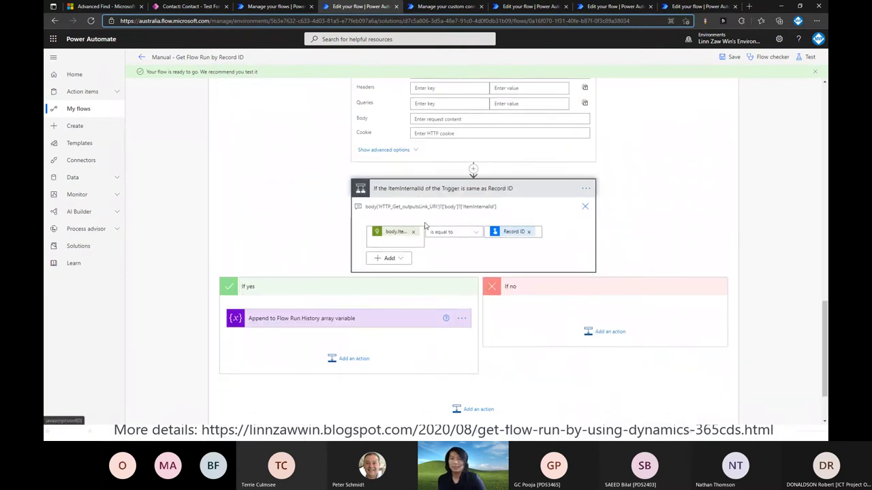
click(385, 321)
scroll(333, 336, down, 2)
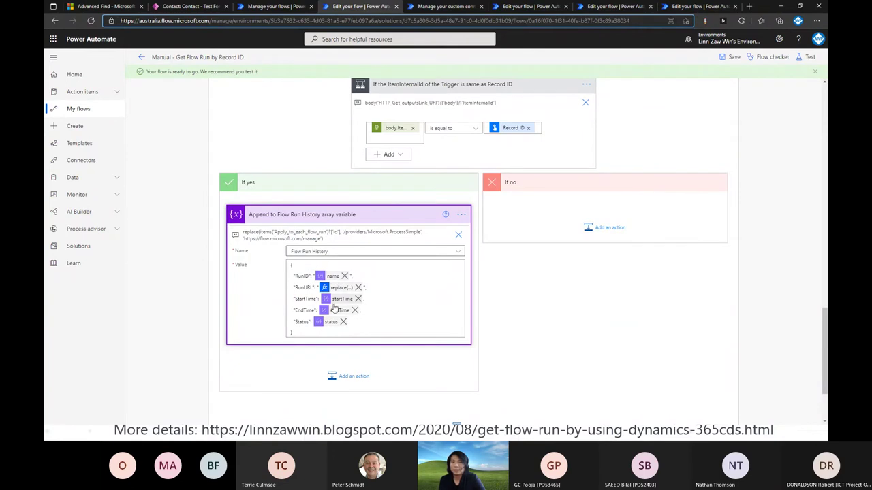
scroll(344, 324, up, 2)
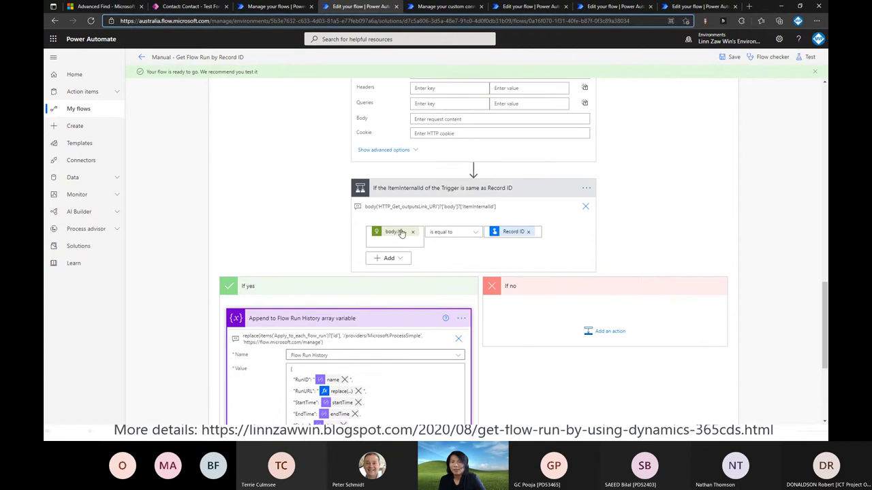
double_click(473, 206)
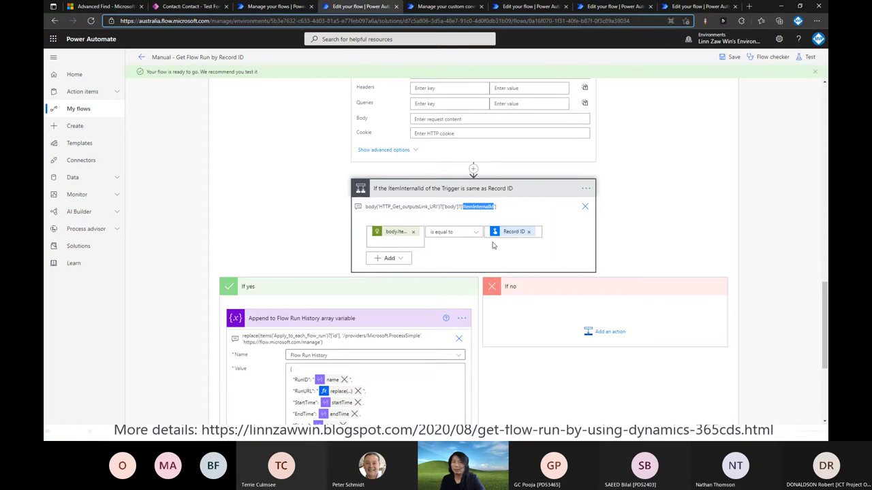
Review the run fields appended in the If yes branch, expand the final Compose to view its inputs, and return to the slides
scroll(396, 241, down, 1)
scroll(354, 246, down, 1)
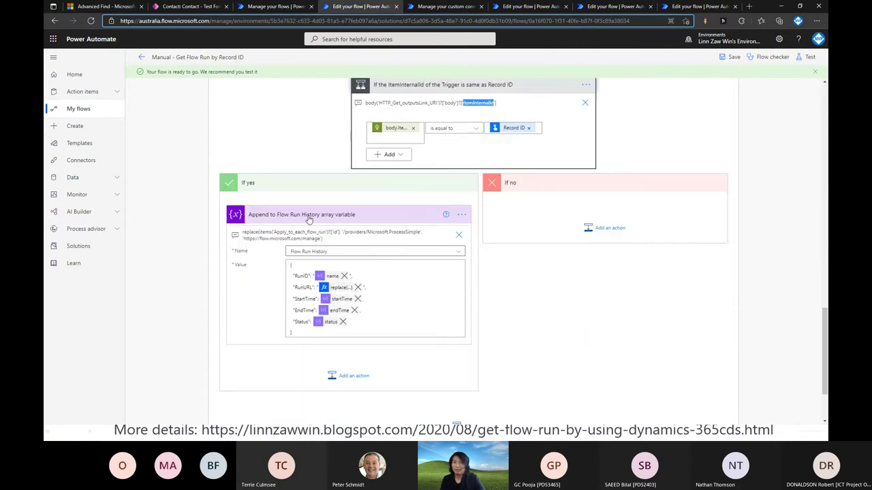
scroll(305, 214, down, 1)
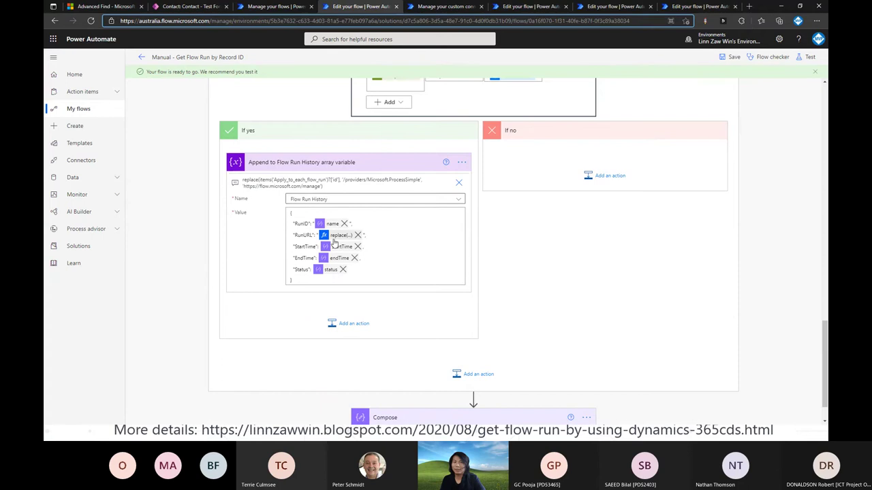
scroll(333, 242, down, 1)
click(431, 376)
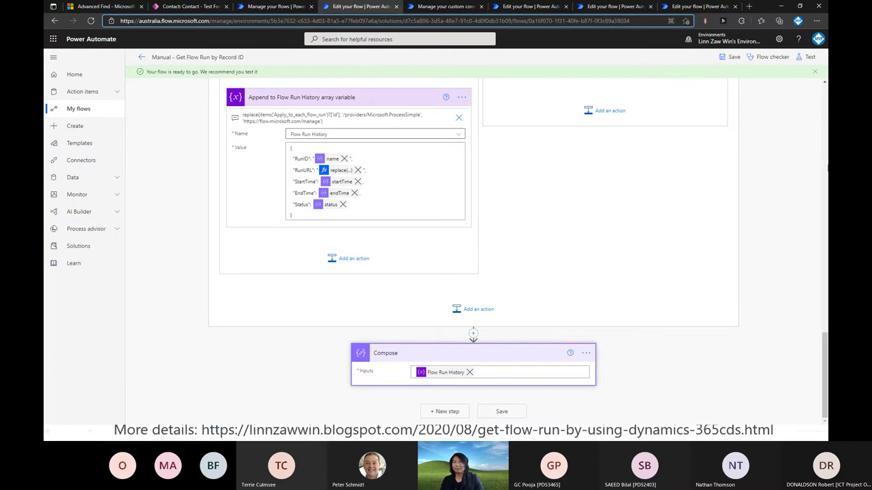
key(alt+Tab)
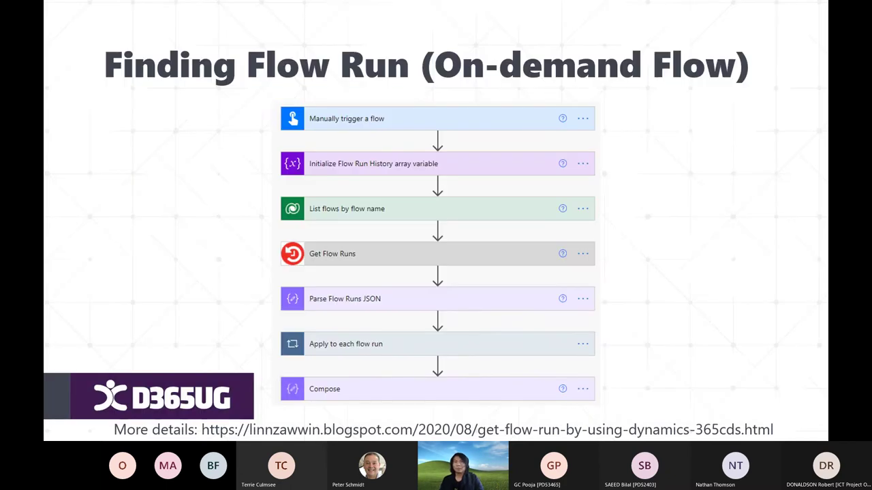
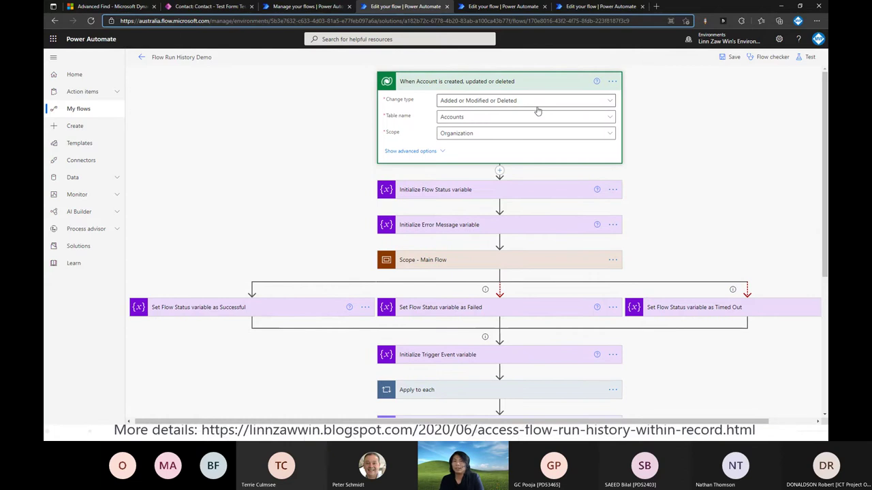
Expand Scope - Main Flow in the Flow Run History Demo flow and survey the flow from its Account trigger to Terminate with same Status
scroll(672, 123, down, 1)
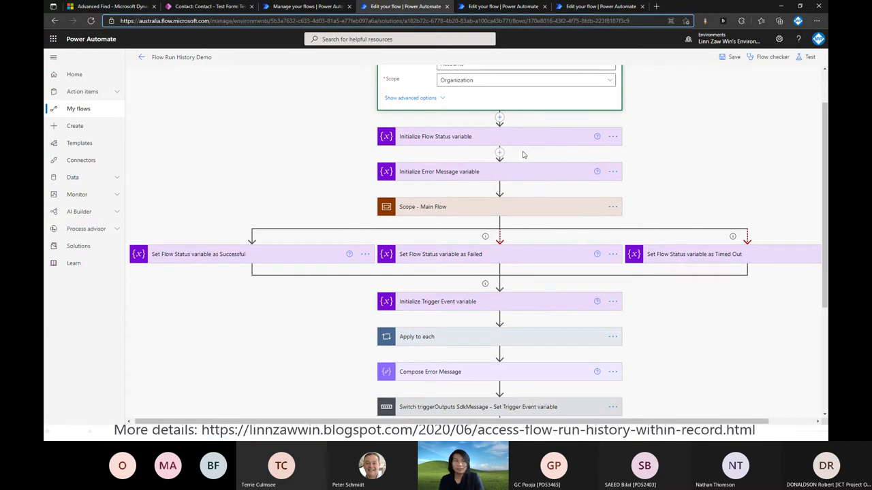
click(542, 208)
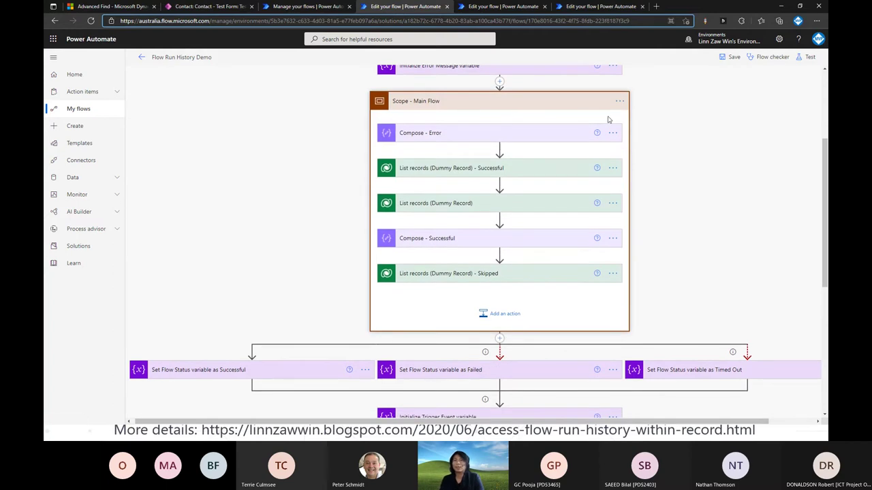
scroll(608, 119, up, 3)
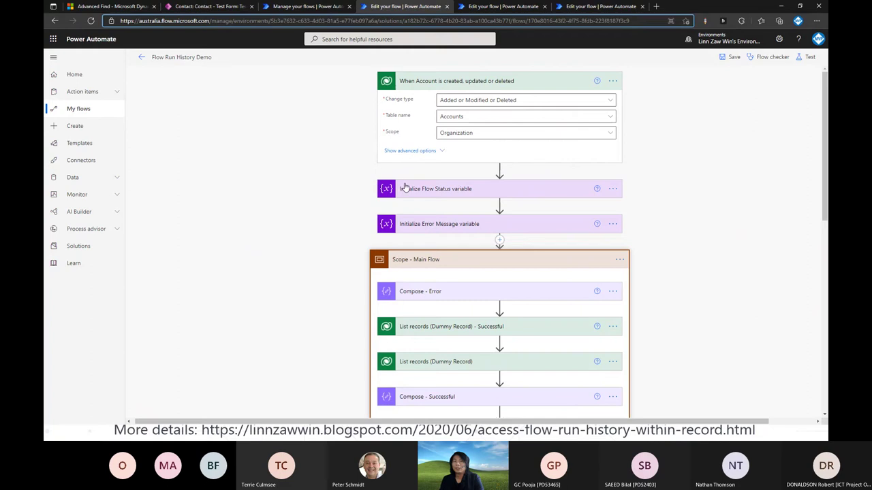
scroll(405, 187, down, 12)
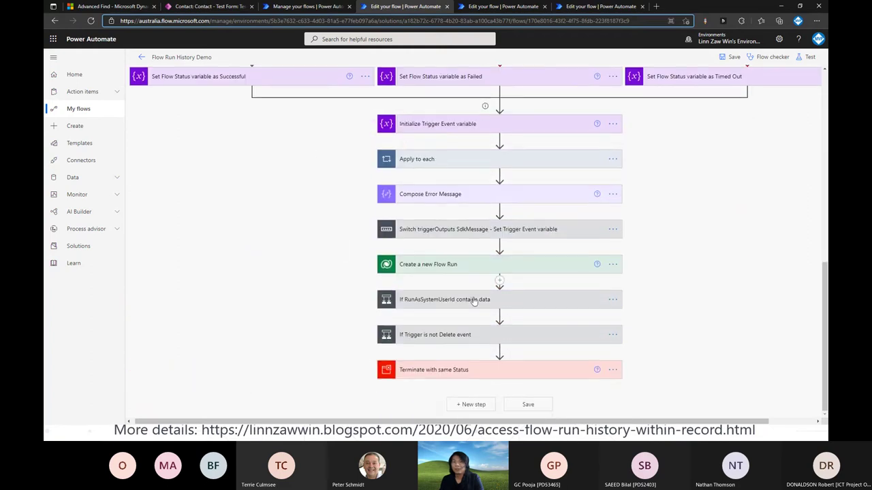
scroll(475, 302, up, 10)
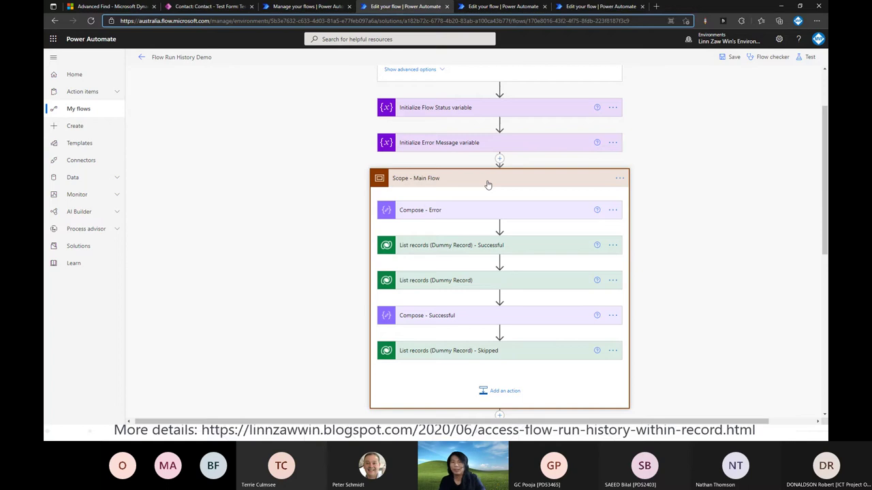
scroll(515, 214, down, 1)
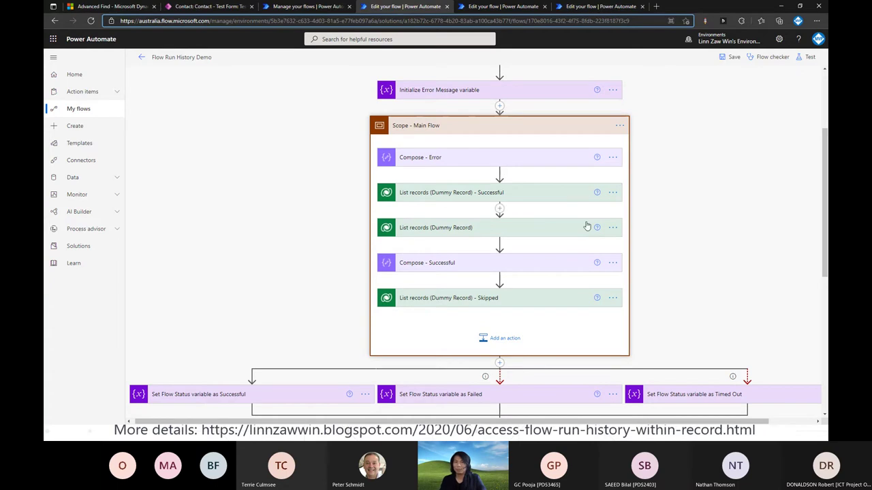
Examine the parallel branches after the scope that set the Flow Status variable as Successful, Failed and Timed Out
scroll(578, 265, down, 2)
scroll(700, 211, right, 1)
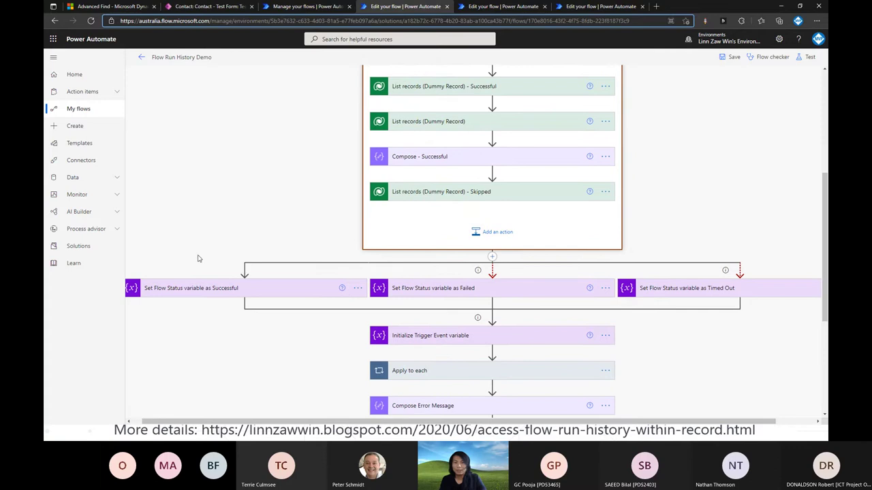
scroll(288, 218, right, 3)
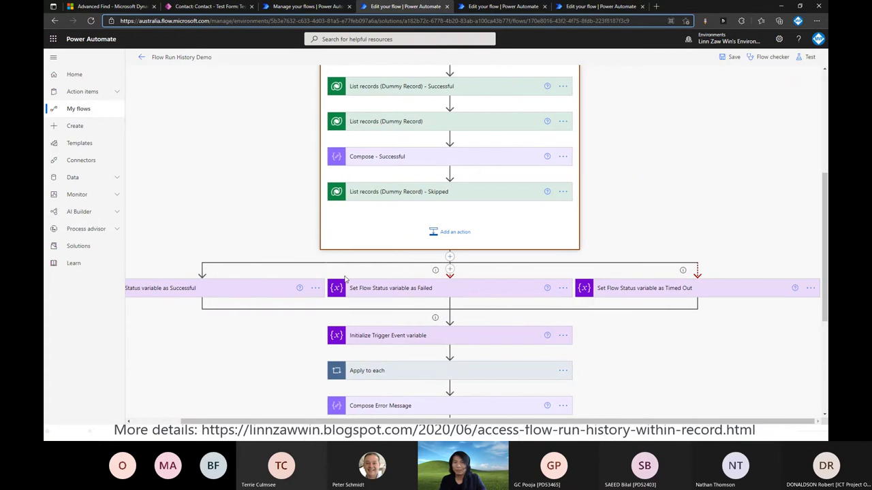
scroll(313, 248, left, 1)
scroll(292, 219, left, 3)
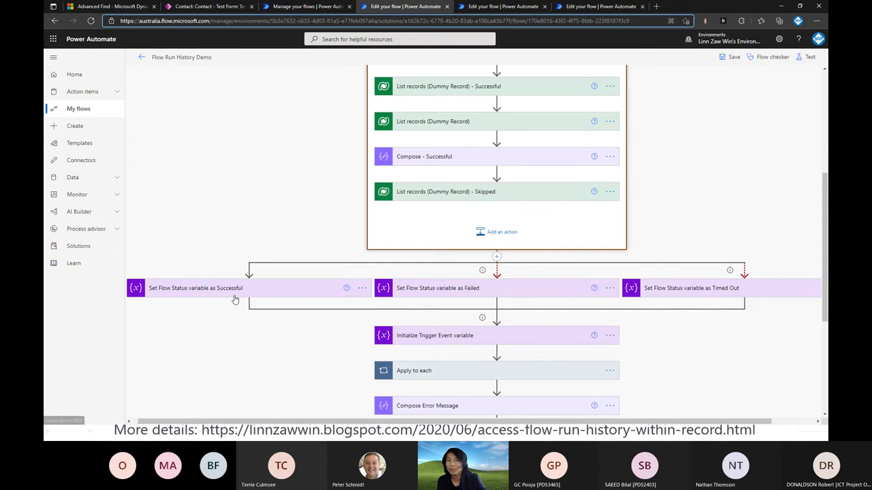
scroll(686, 300, down, 1)
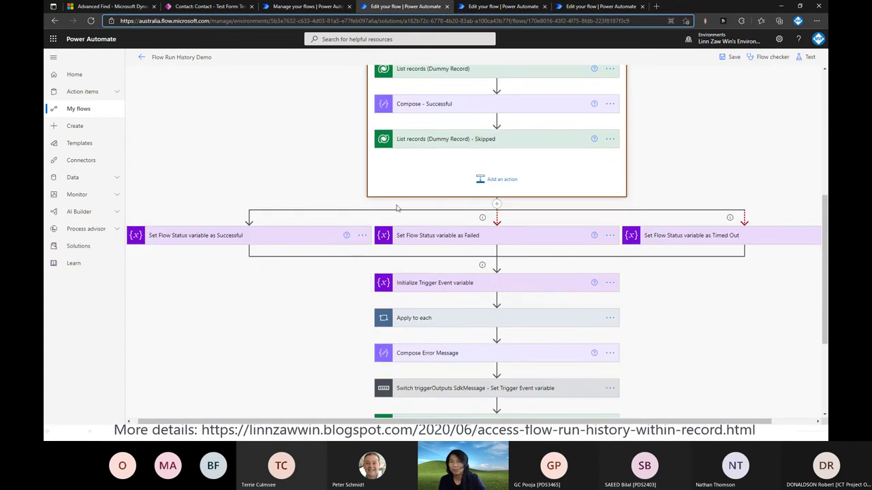
Expand the Apply to each loop and Initialize Trigger Event variable below the parallel branches to view their settings
scroll(431, 271, down, 2)
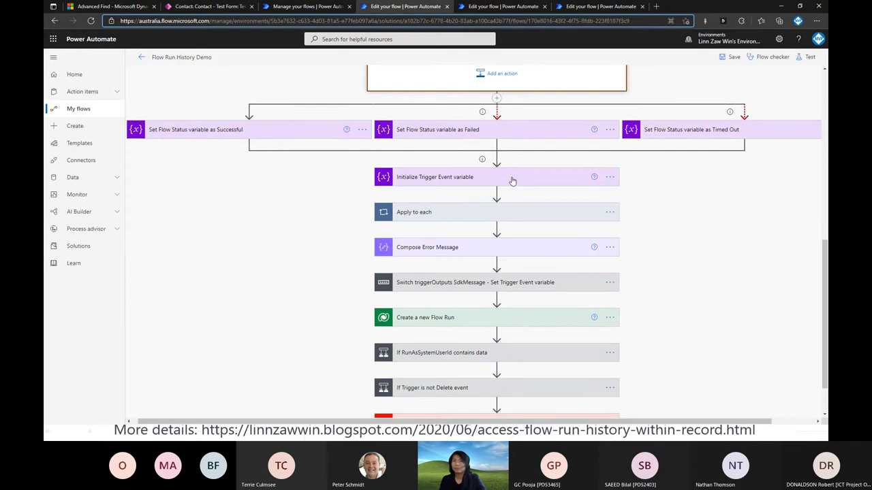
click(515, 214)
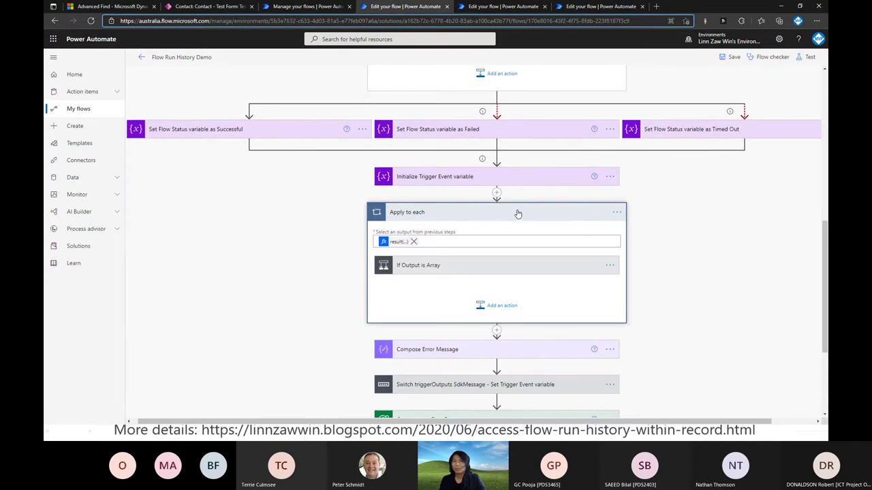
click(535, 178)
scroll(521, 204, down, 1)
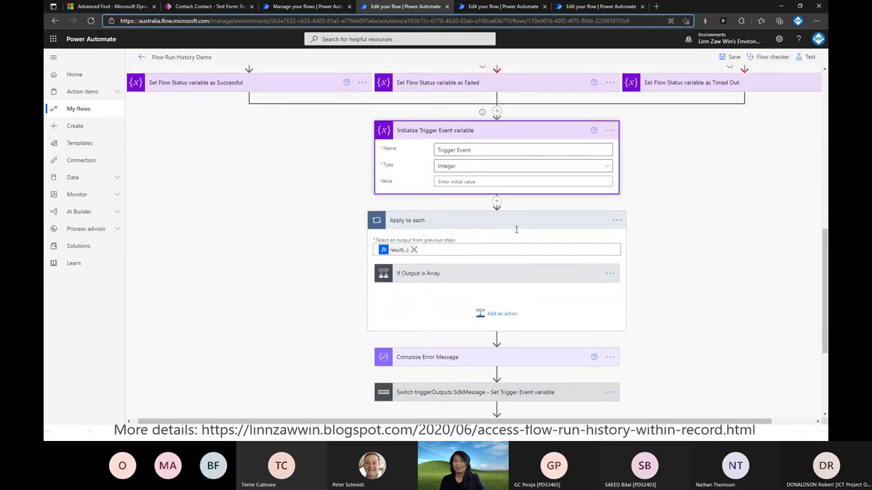
Expand If Output is Array inside Apply to each and examine its nested output and error message conditions and its yes and no branches
scroll(516, 229, down, 2)
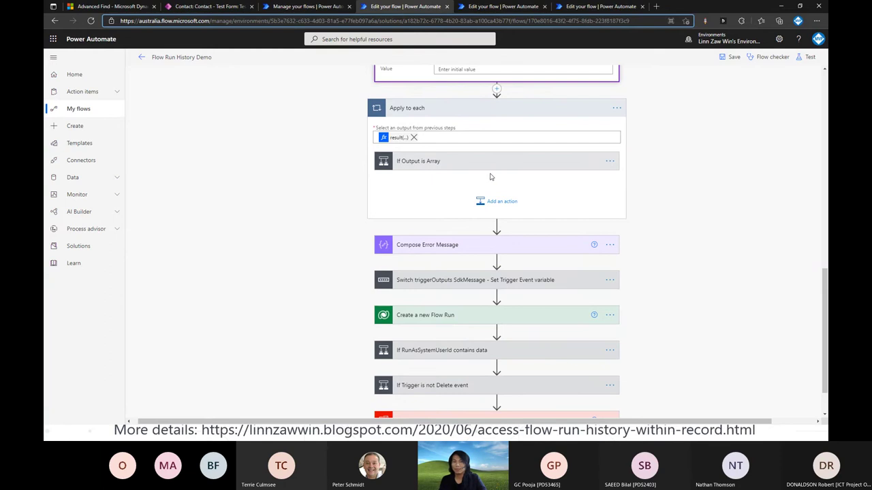
click(499, 168)
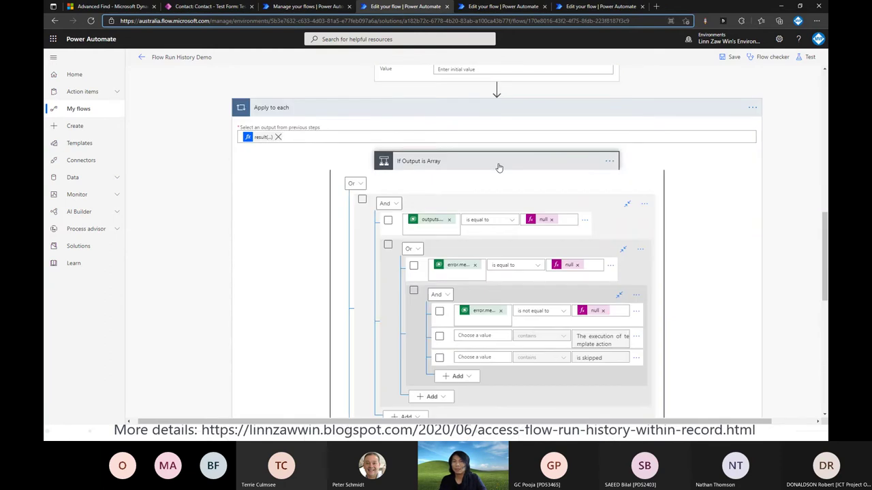
scroll(499, 167, up, 4)
scroll(463, 276, down, 4)
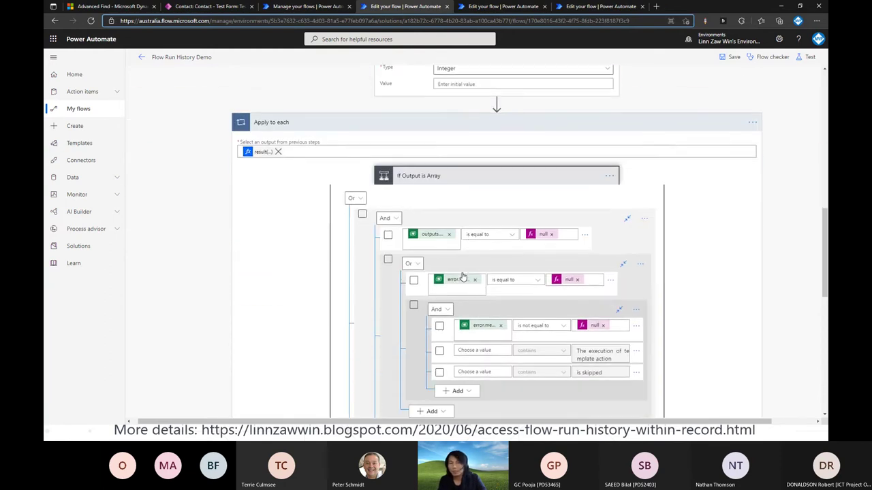
scroll(462, 276, down, 1)
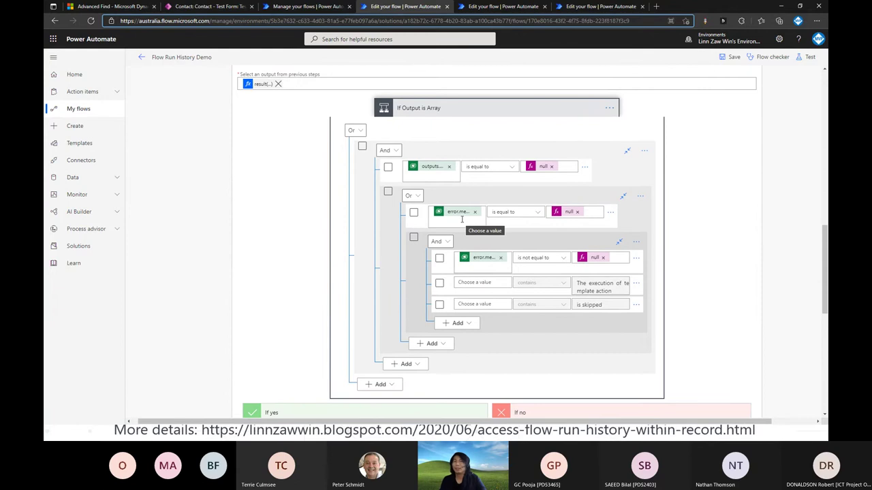
scroll(460, 219, up, 2)
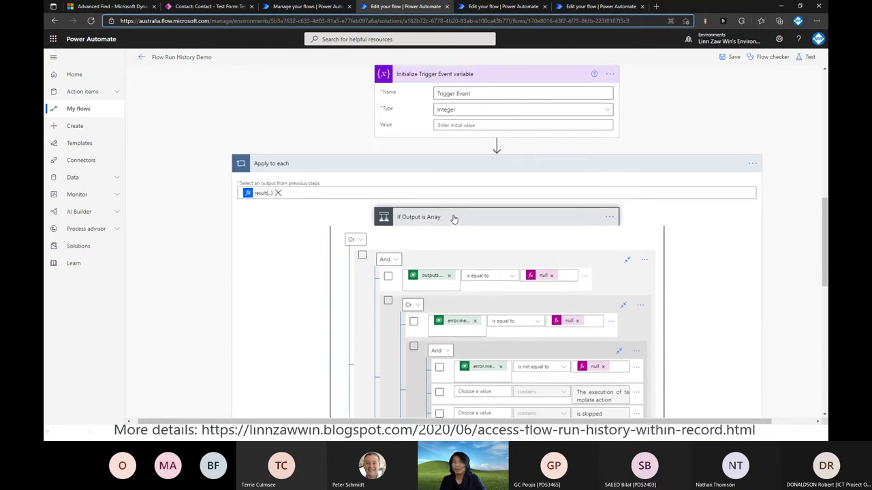
scroll(454, 219, up, 1)
scroll(455, 219, down, 1)
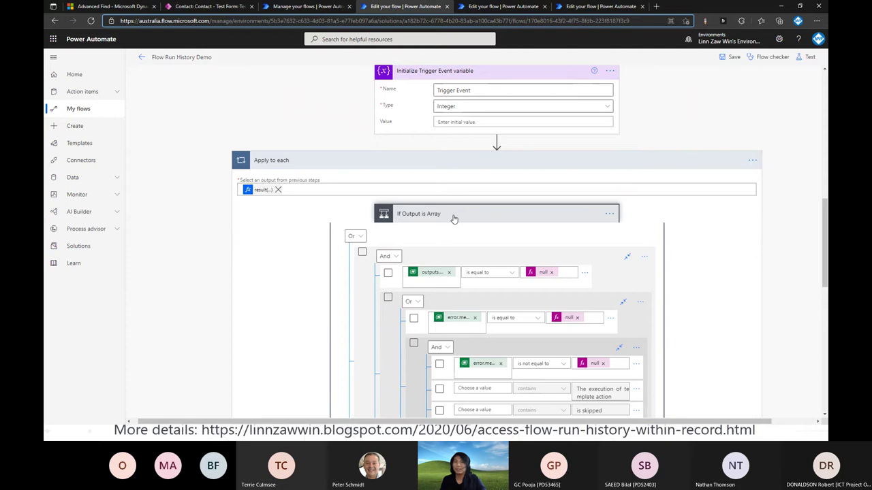
scroll(455, 219, down, 2)
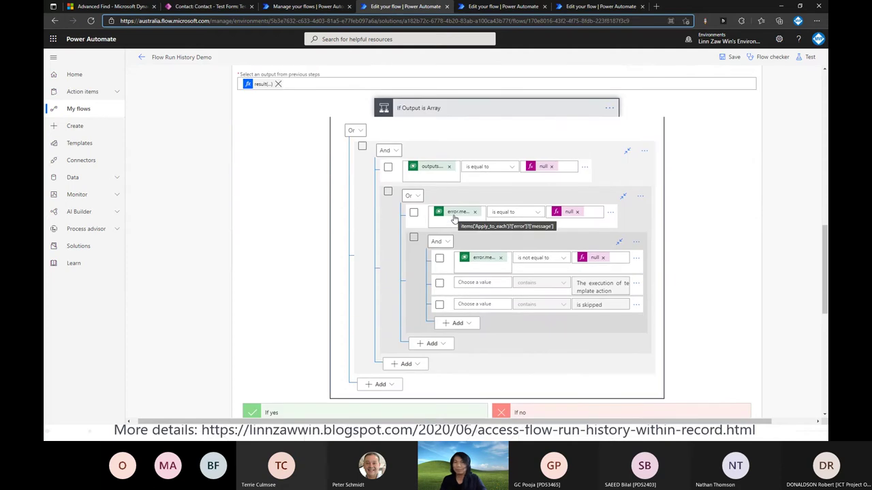
scroll(454, 218, up, 2)
scroll(455, 219, down, 2)
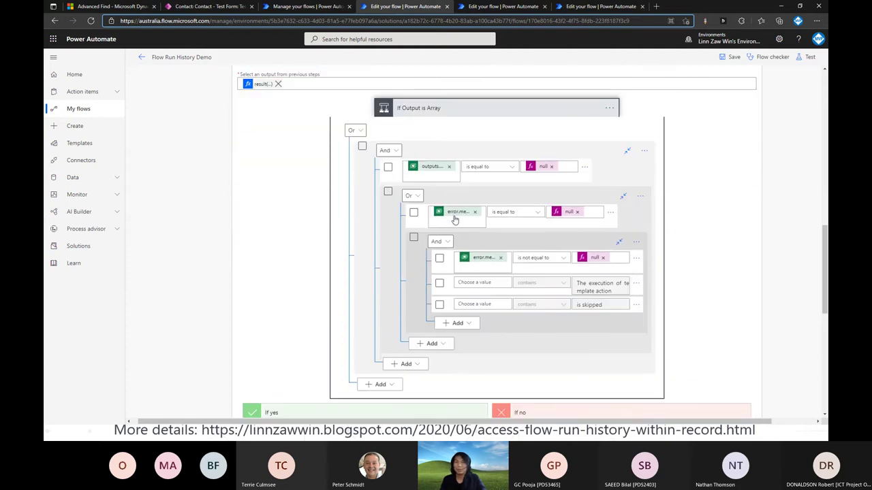
scroll(454, 218, up, 2)
scroll(454, 218, down, 2)
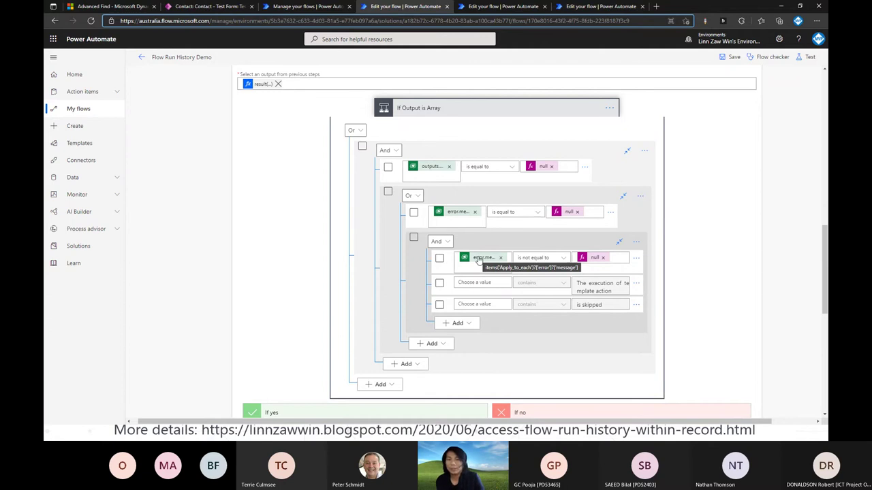
scroll(479, 260, down, 2)
scroll(478, 259, up, 1)
scroll(467, 249, up, 2)
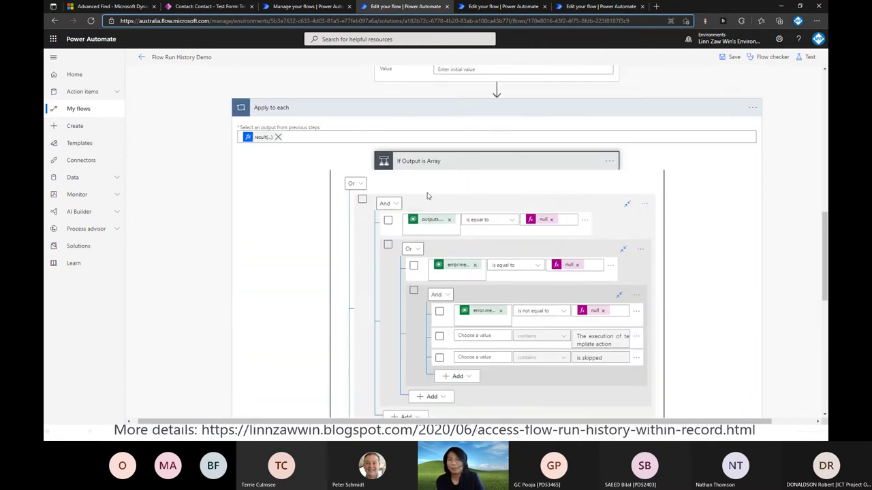
scroll(487, 263, down, 4)
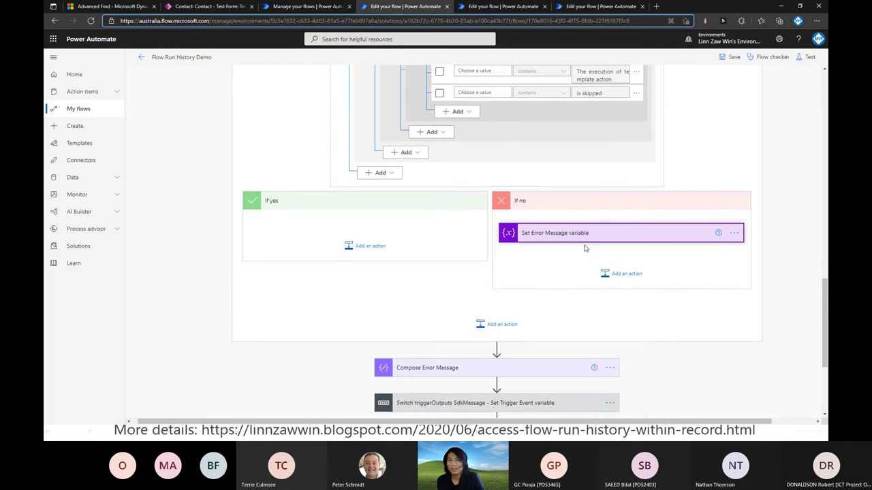
Expand Set Error Message variable in the If no branch and examine the expression in its Value
click(589, 239)
mouse_move(575, 267)
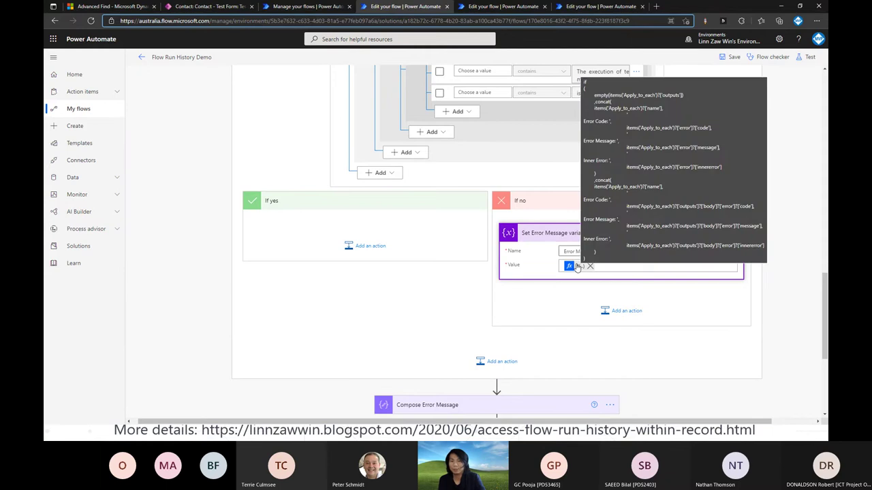
scroll(576, 268, down, 3)
scroll(563, 247, down, 1)
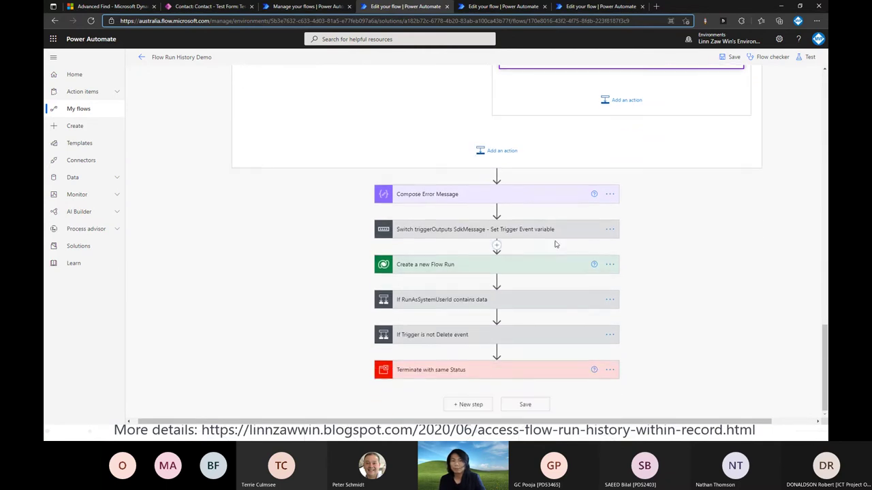
Expand the SdkMessage switch and examine how Case Create sets the Trigger Event variable, then collapse that case
click(582, 235)
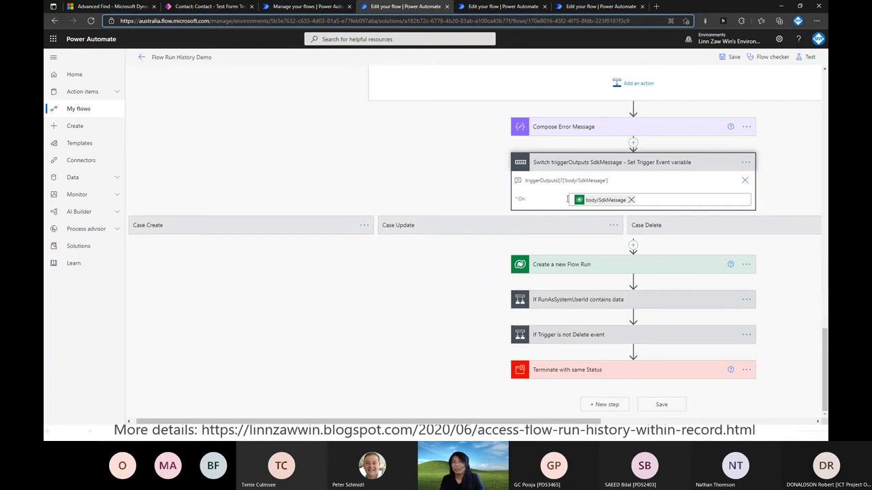
click(330, 224)
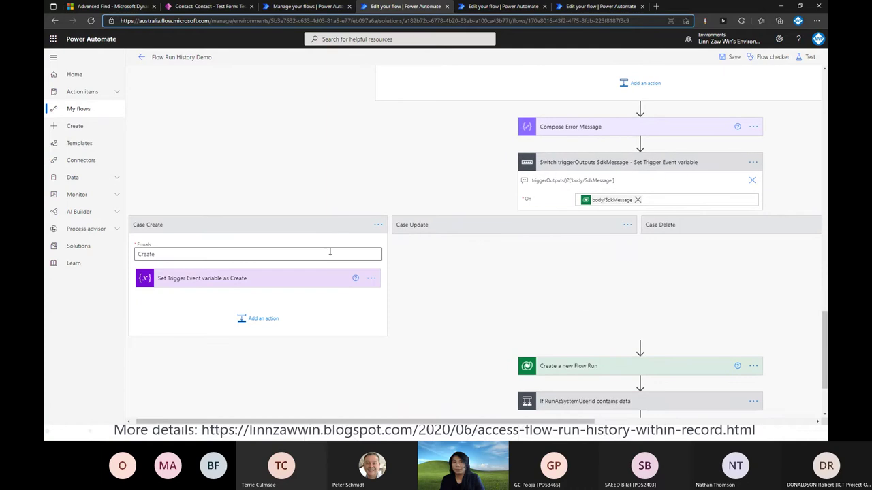
click(325, 284)
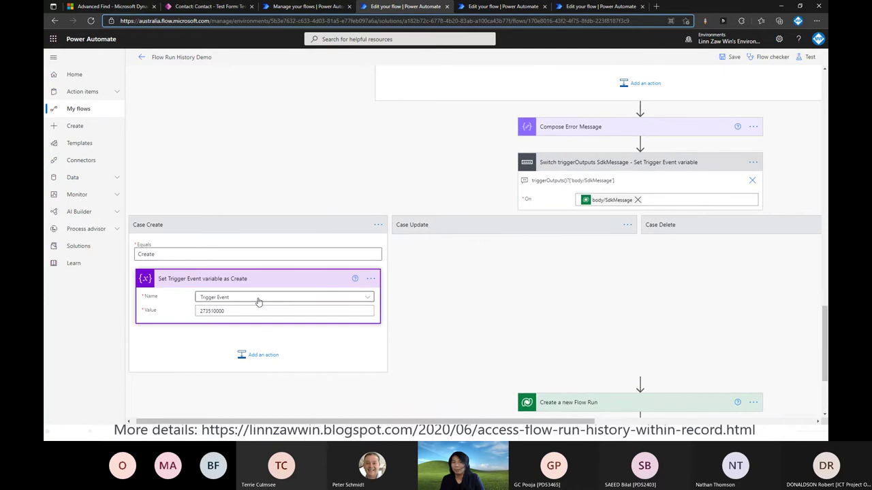
click(315, 231)
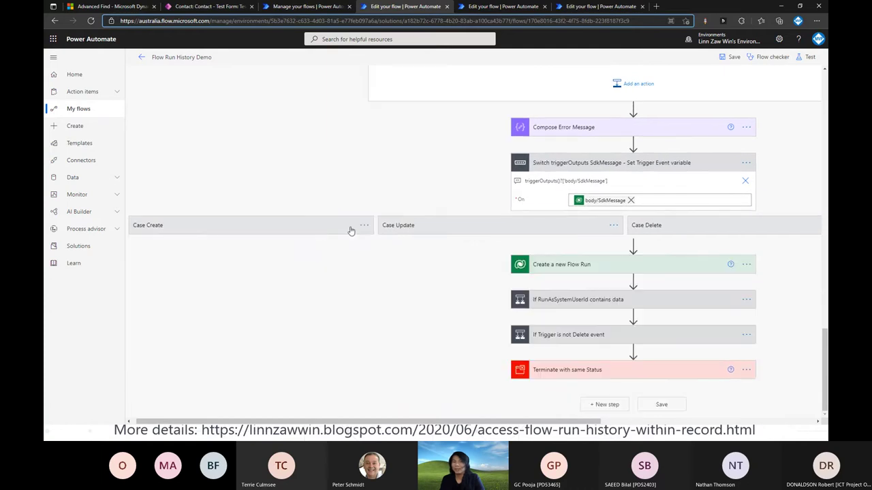
scroll(503, 282, right, 3)
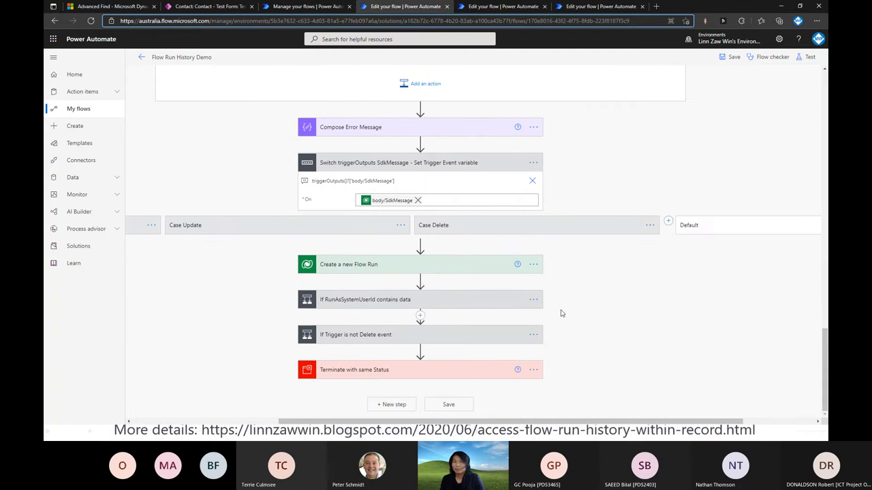
Expand Create a new Flow Run to view its settings and show the slide of an account's logged flow run history
click(455, 267)
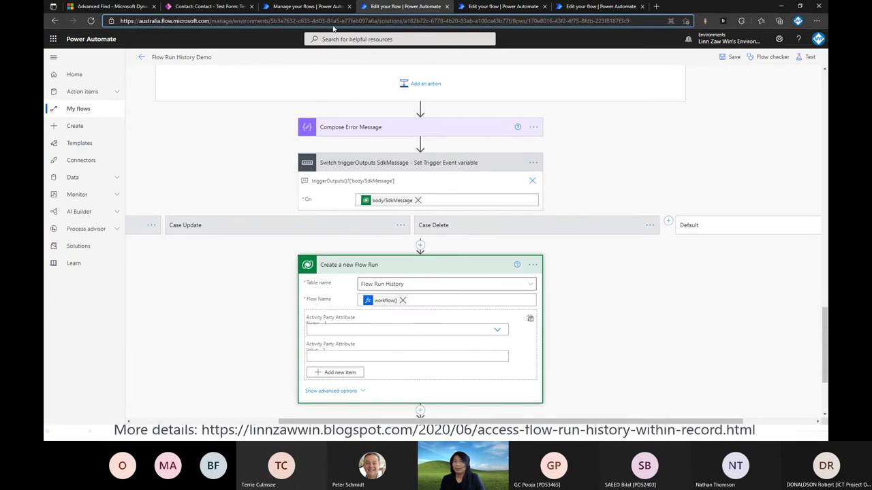
key(alt+Tab)
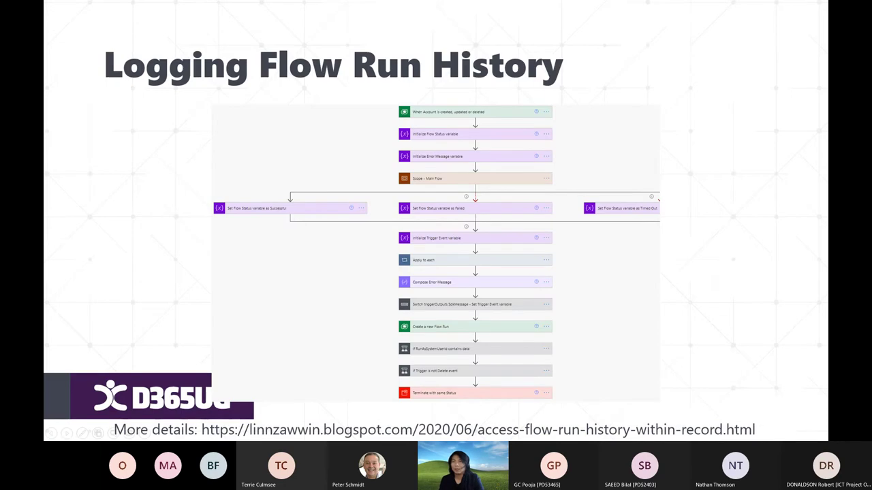
key(Right)
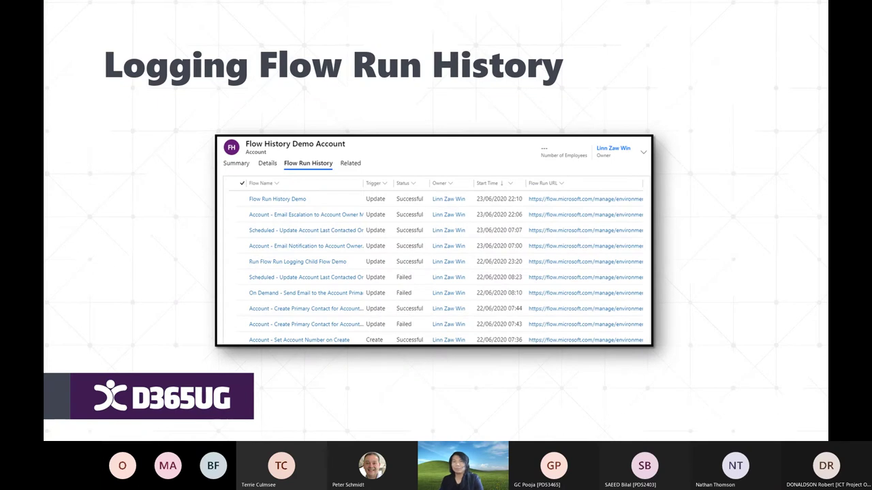
key(alt+Tab)
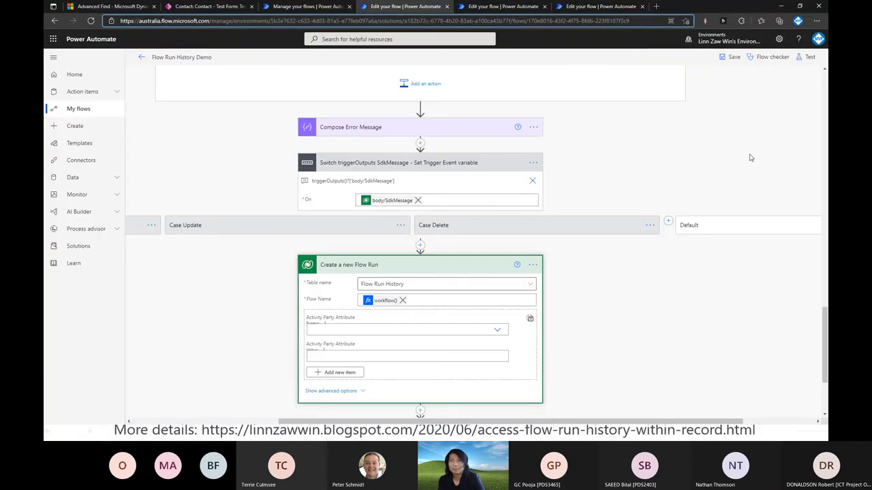
Expand If RunAsSystemUserId contains data and examine the advanced options of Update Flow Run to Set Triggering User, including Owner
scroll(682, 246, down, 3)
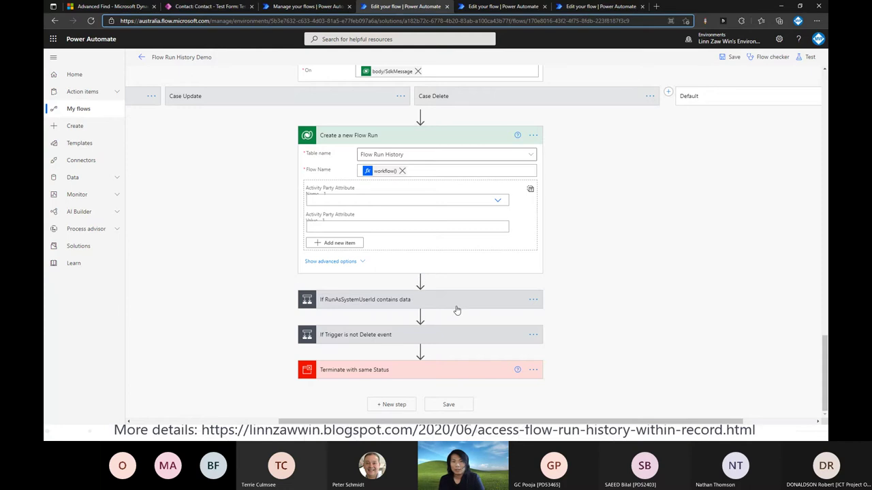
click(457, 306)
scroll(408, 286, down, 3)
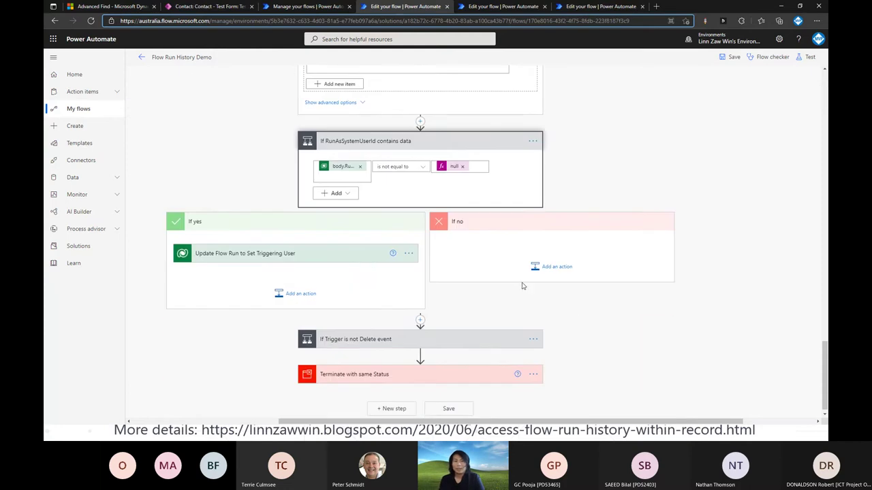
click(338, 254)
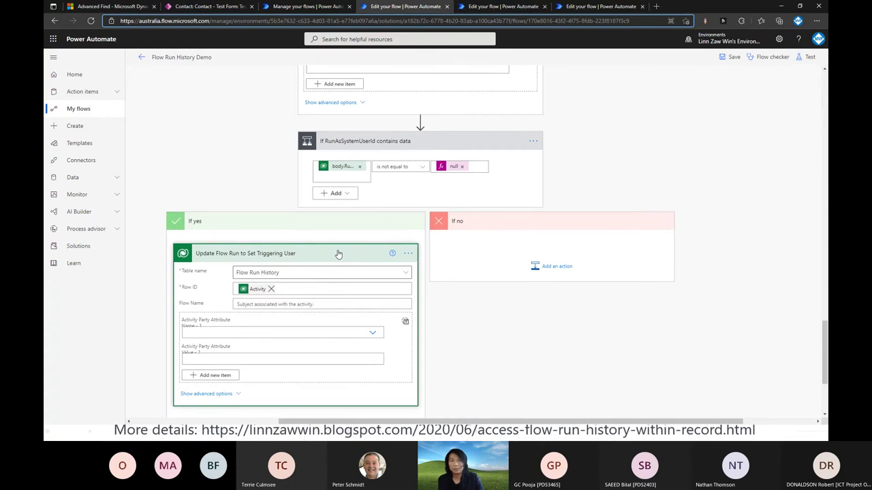
scroll(338, 254, down, 1)
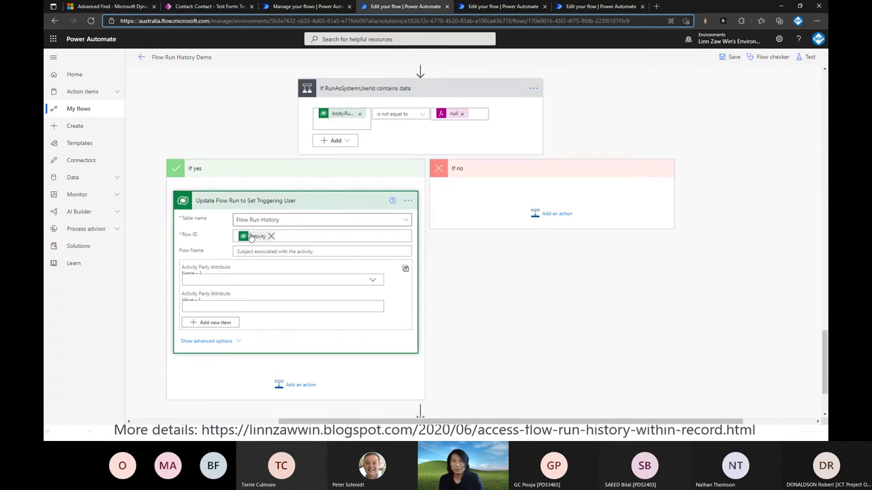
scroll(337, 305, down, 1)
scroll(320, 293, down, 6)
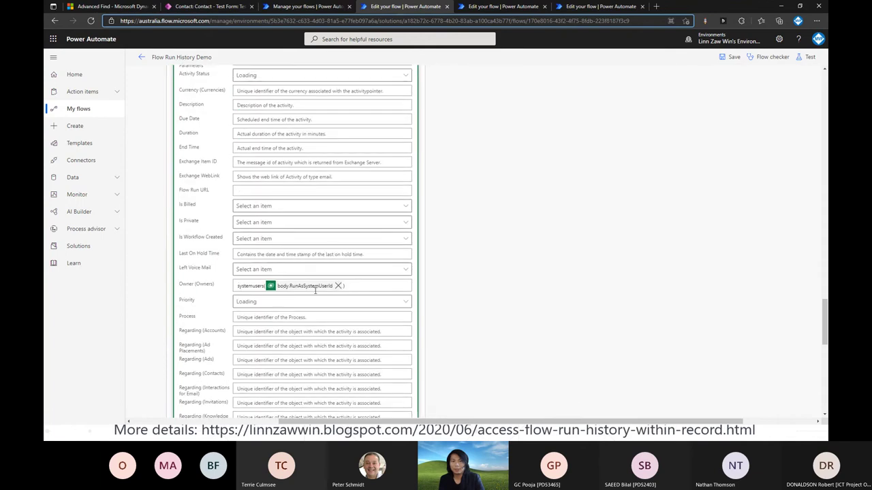
scroll(459, 286, down, 10)
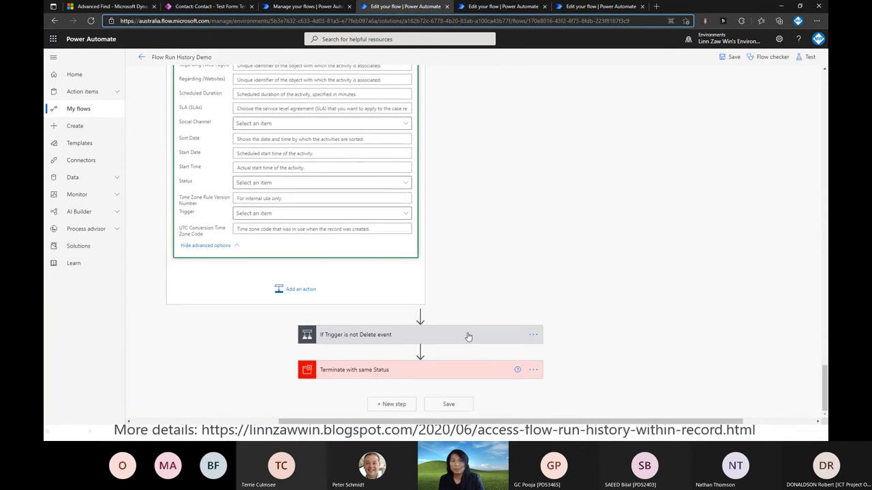
Expand If Trigger is not Delete event and Terminate with same Status to examine the condition and the Status expression
click(467, 335)
scroll(470, 331, down, 3)
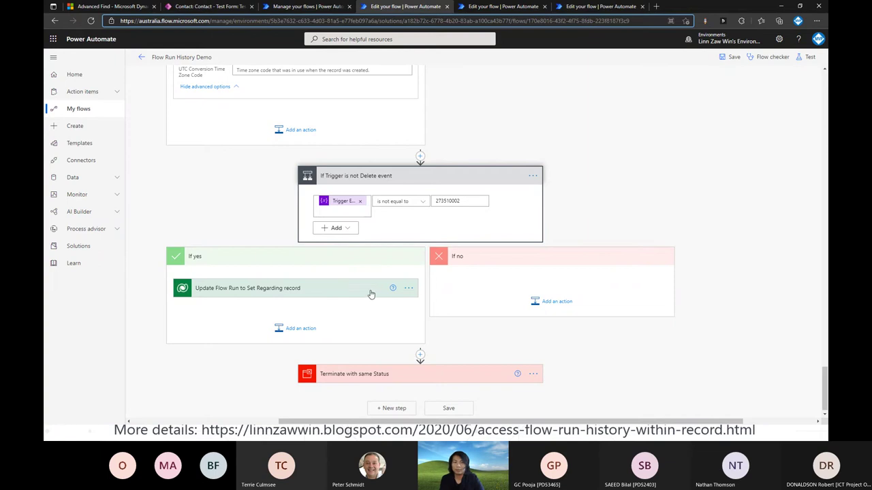
click(386, 374)
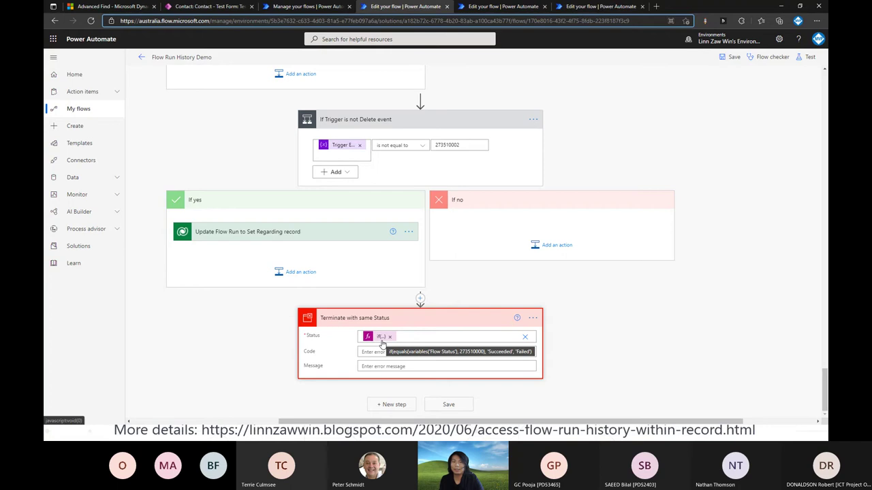
Review the whole flow again between Terminate with same Status and Scope - Main Flow
scroll(385, 335, up, 10)
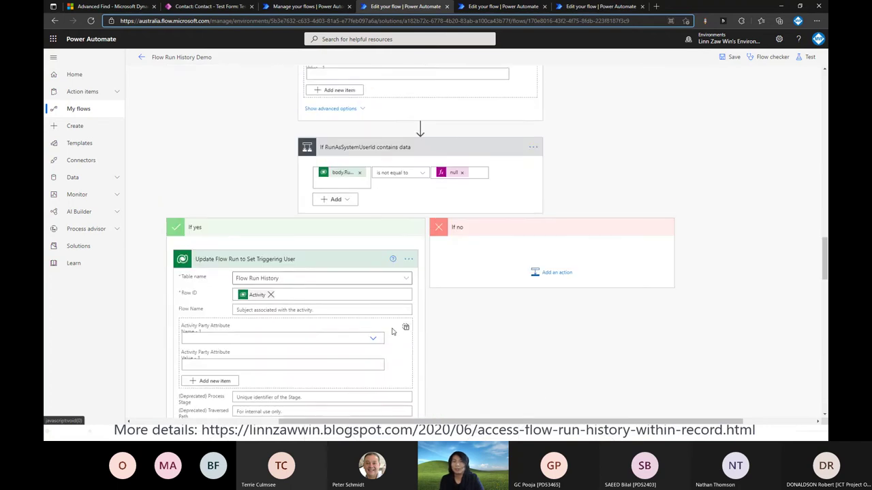
scroll(391, 331, up, 5)
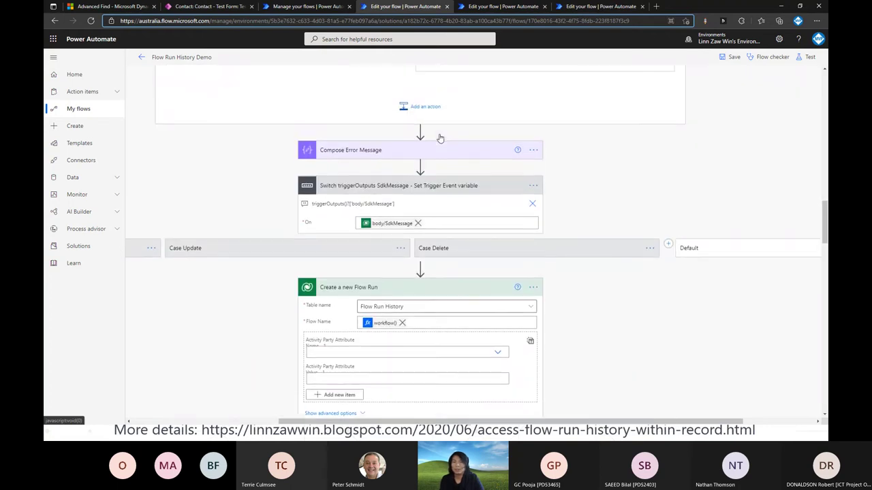
scroll(440, 139, up, 2)
scroll(439, 139, down, 5)
scroll(439, 138, up, 3)
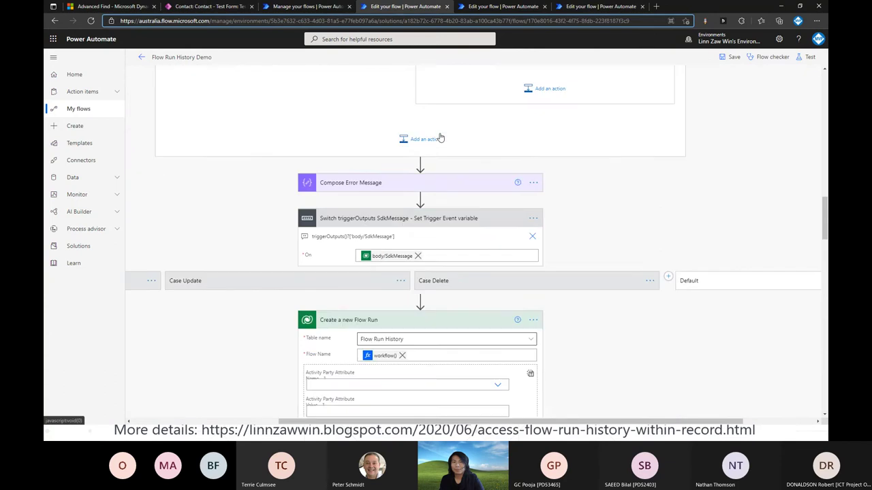
scroll(439, 139, up, 10)
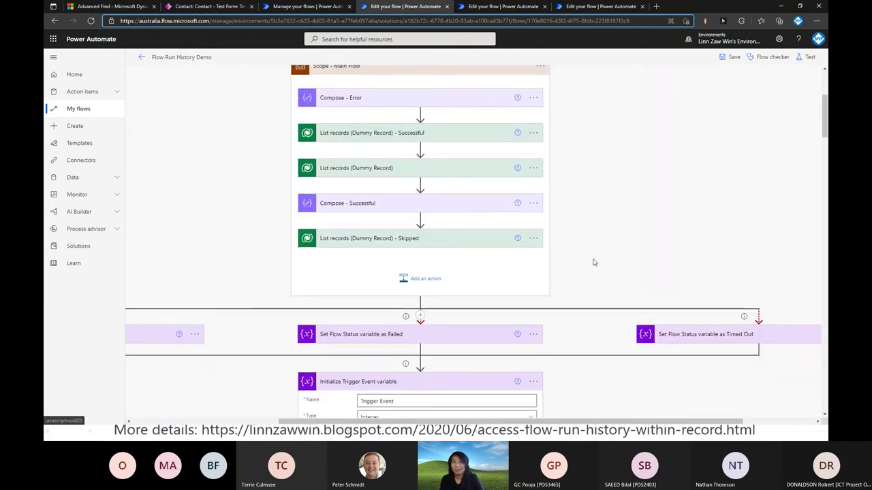
scroll(592, 262, down, 15)
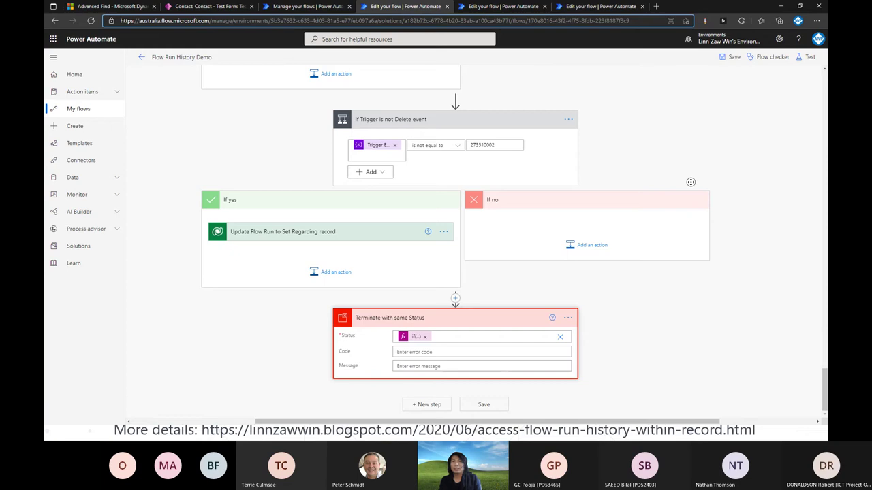
scroll(690, 181, up, 10)
scroll(674, 139, up, 1)
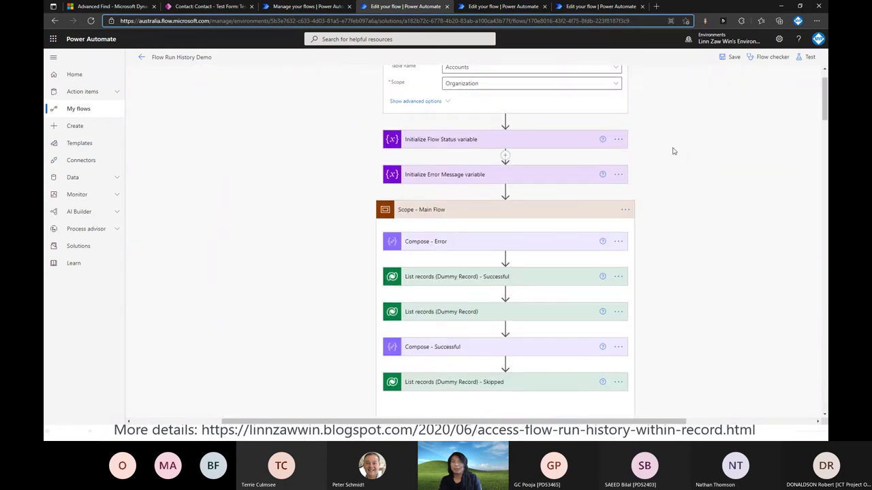
Collapse the Account trigger and Scope - Main Flow, then expand the scope again to view its actions
click(549, 258)
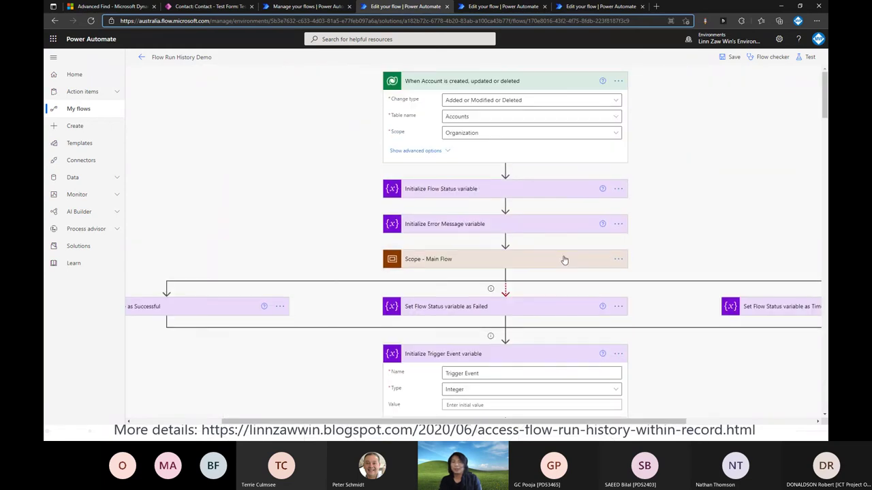
click(539, 83)
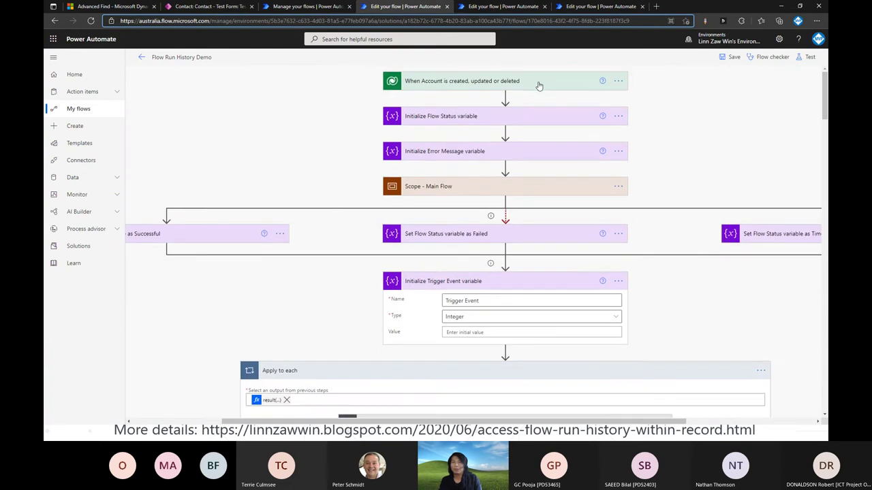
click(449, 189)
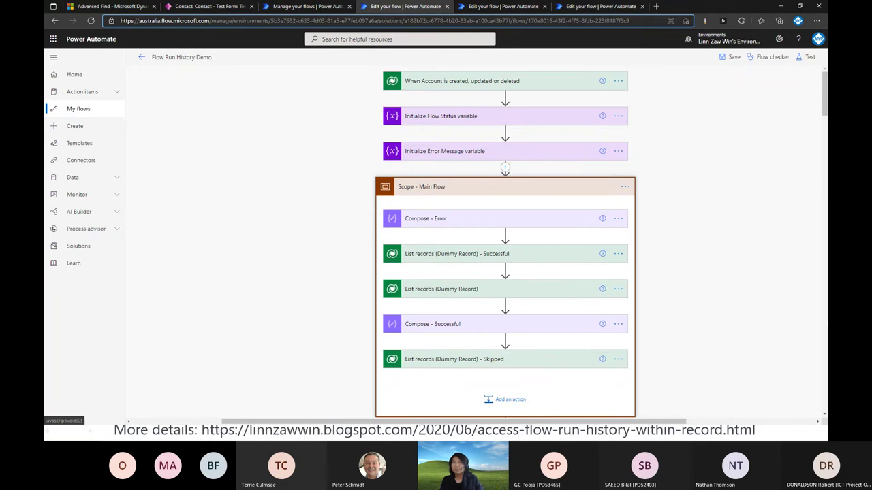
Show the Logging Flow Run History (Child Flow) slide, then switch to Power Automate's Child Flow - Log Flow Run History
key(alt+Tab)
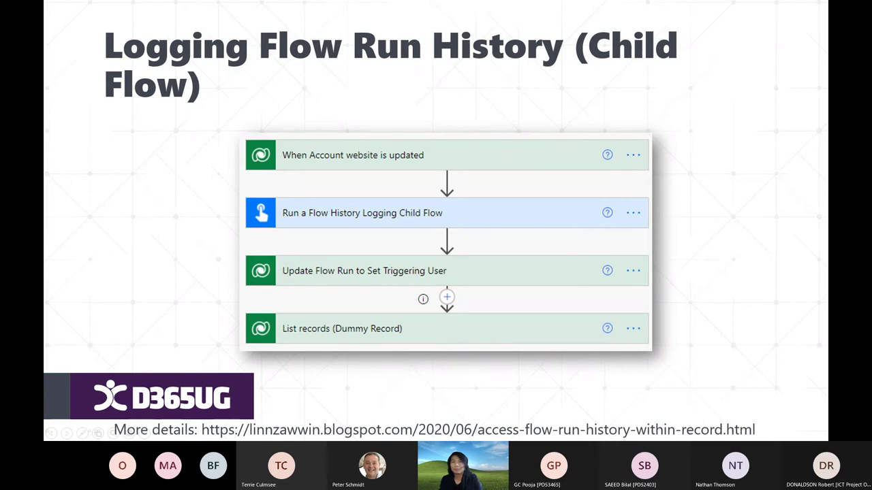
key(alt+Tab)
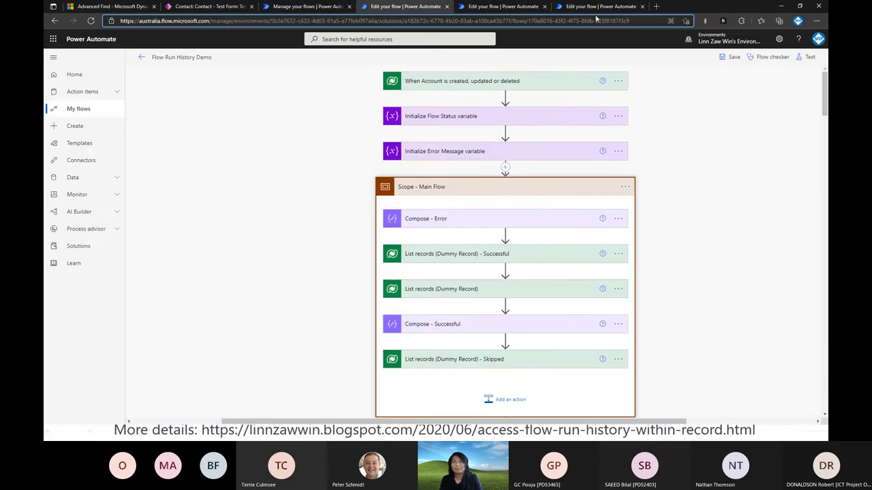
click(504, 6)
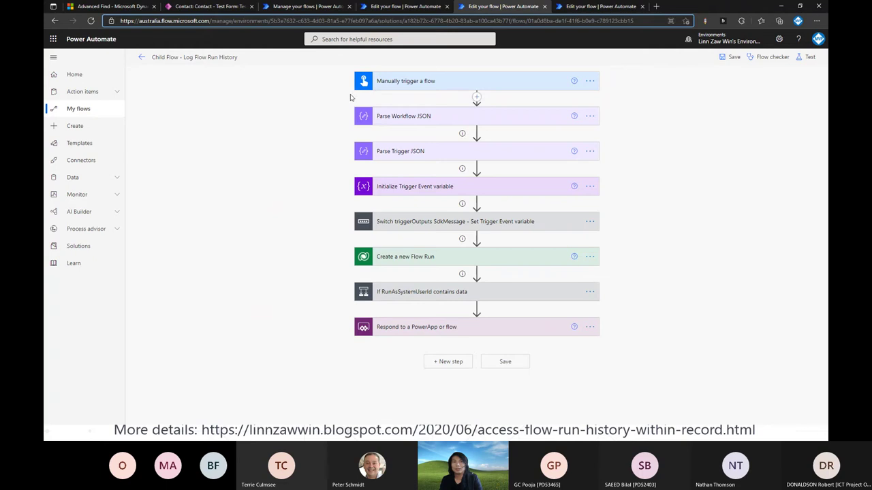
Expand the child flow's manual trigger, Initialize Trigger Event variable and SdkMessage switch to examine their inputs and settings
click(444, 85)
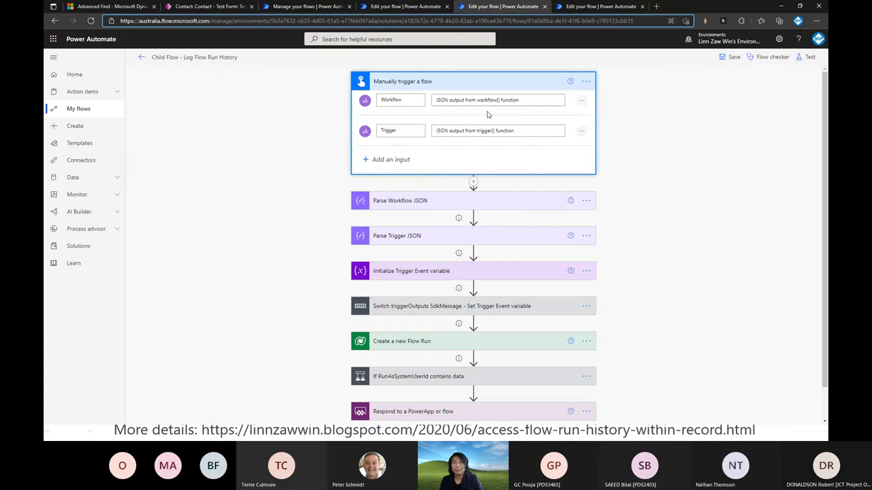
scroll(490, 129, down, 1)
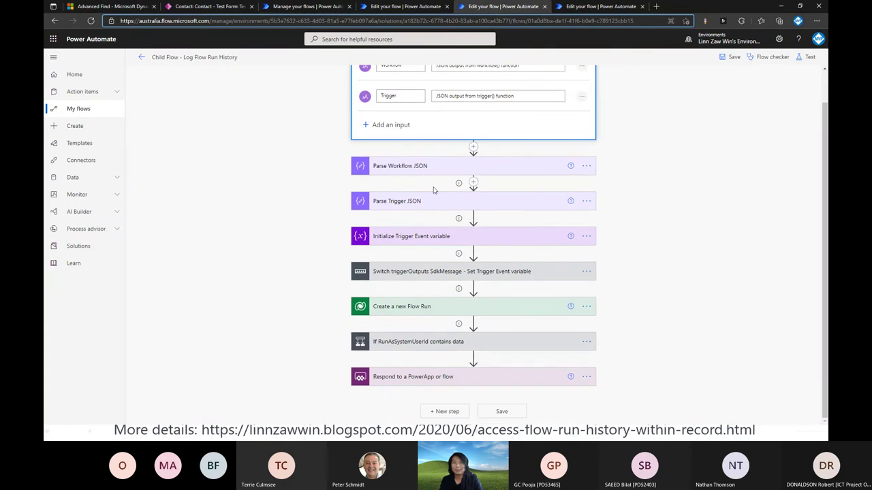
click(436, 236)
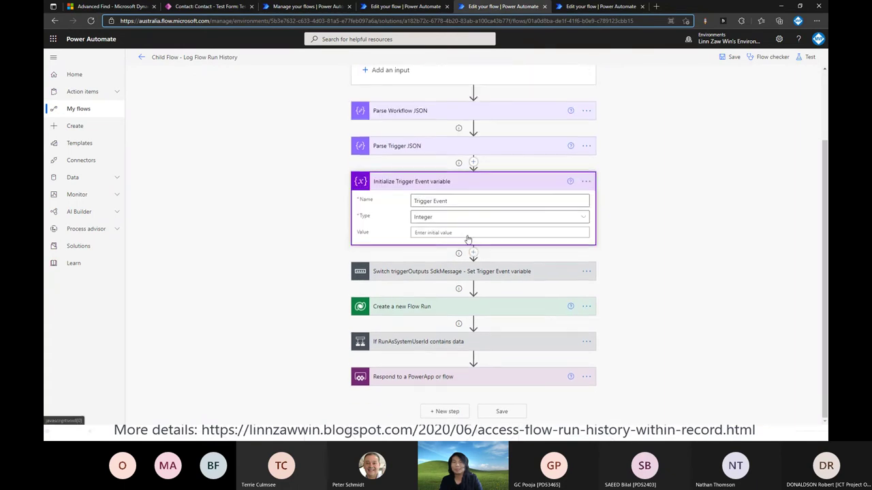
click(421, 269)
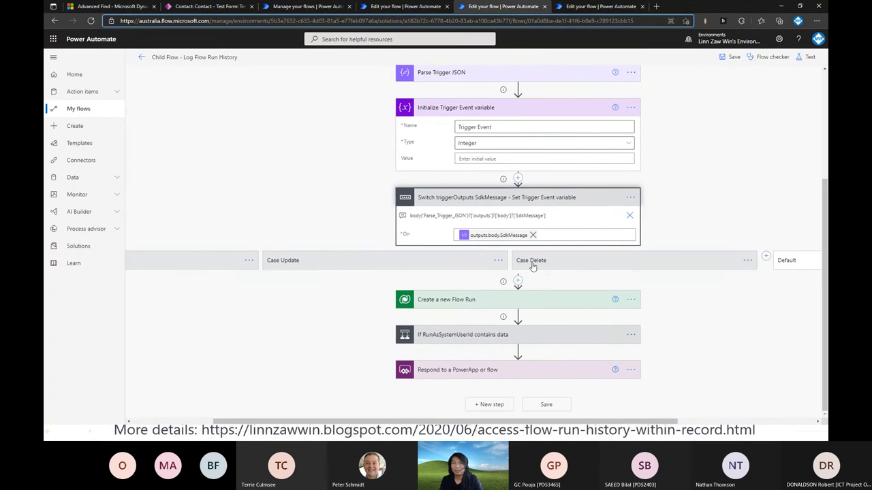
Expand Create a new Flow Run, the If RunAsSystemUserId contains data condition and its Update Flow Run to Set Triggering User action to view their settings
click(562, 300)
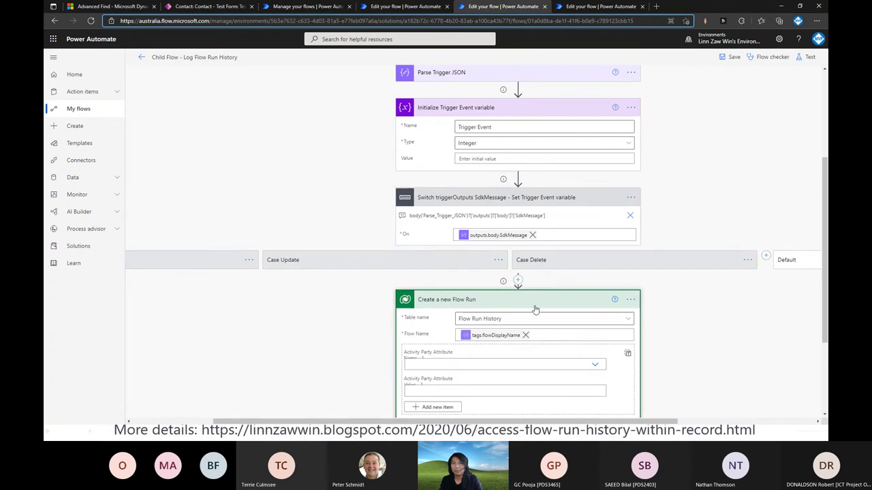
click(552, 358)
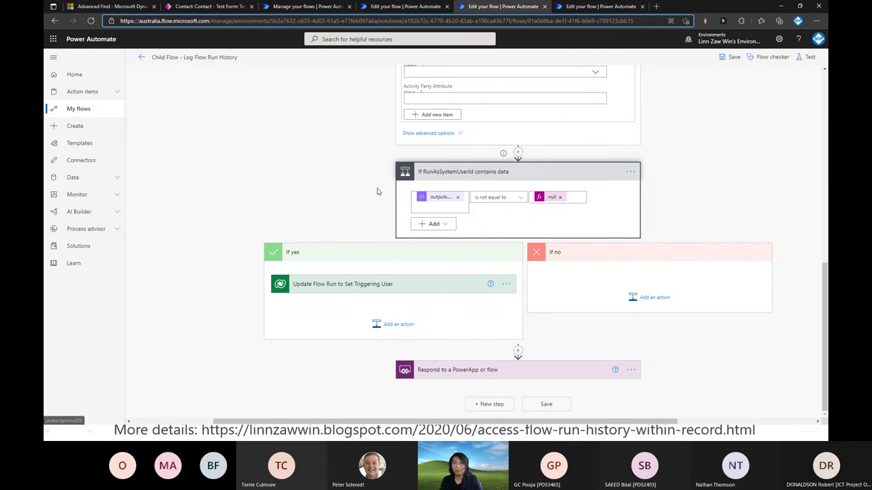
click(379, 284)
scroll(381, 281, down, 2)
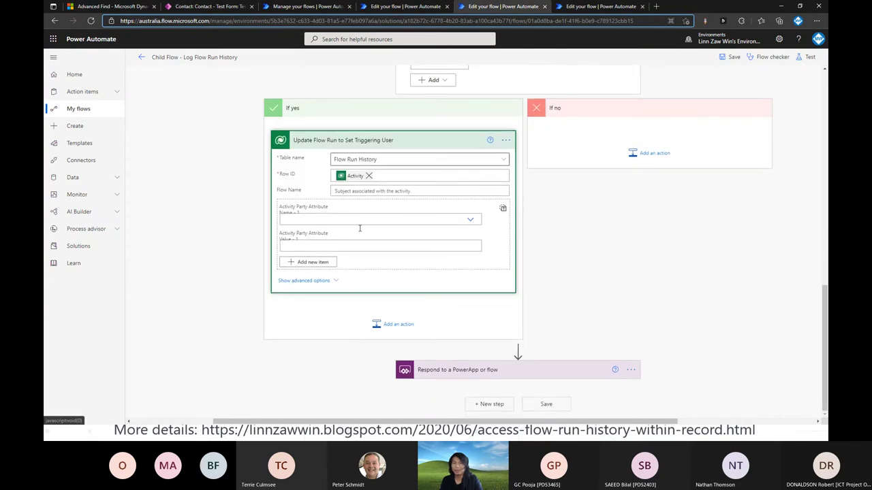
Show the update action's advanced options to examine the Owner field, and expand Respond to a PowerApp or flow to view its output
click(332, 285)
scroll(397, 328, down, 3)
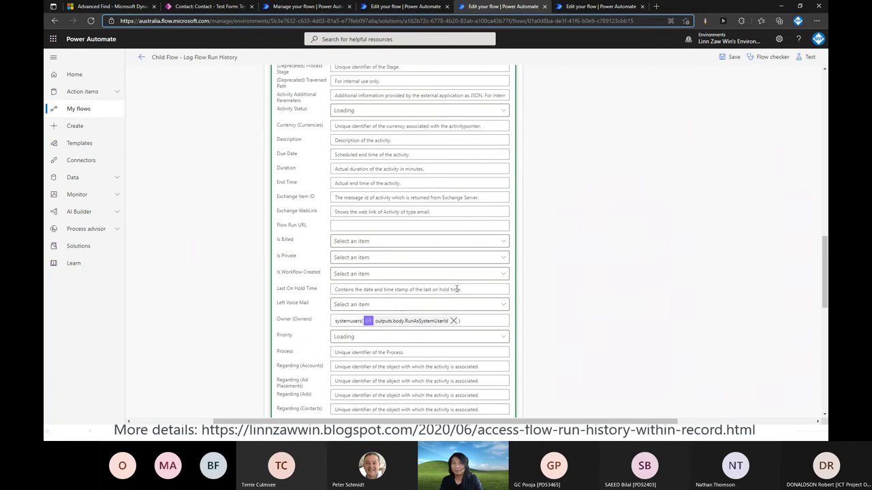
scroll(398, 329, down, 5)
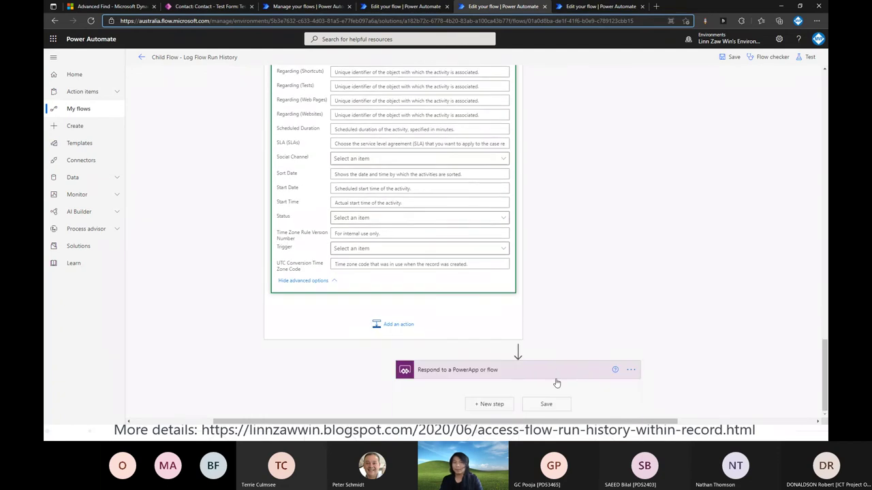
scroll(545, 381, down, 1)
scroll(537, 385, down, 1)
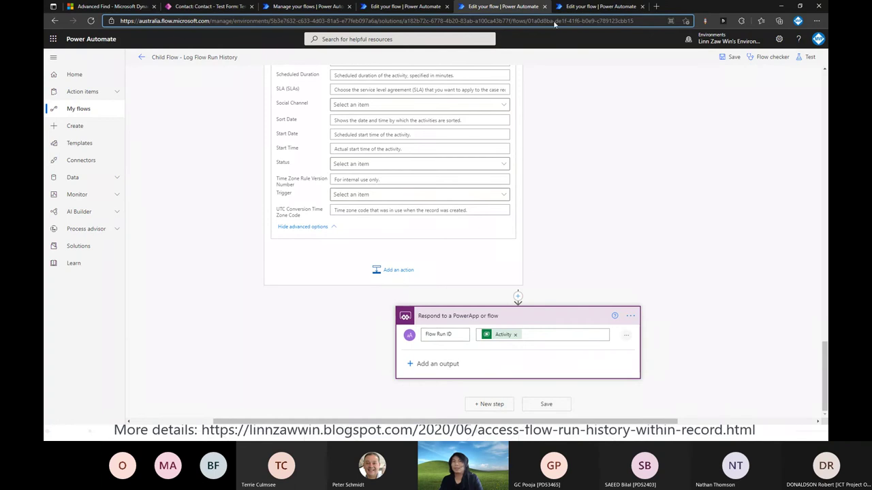
Switch to the Run Flow Run Logging Child Flow Demo flow and expand its Account website trigger and Run a Flow History Logging Child Flow action
click(614, 7)
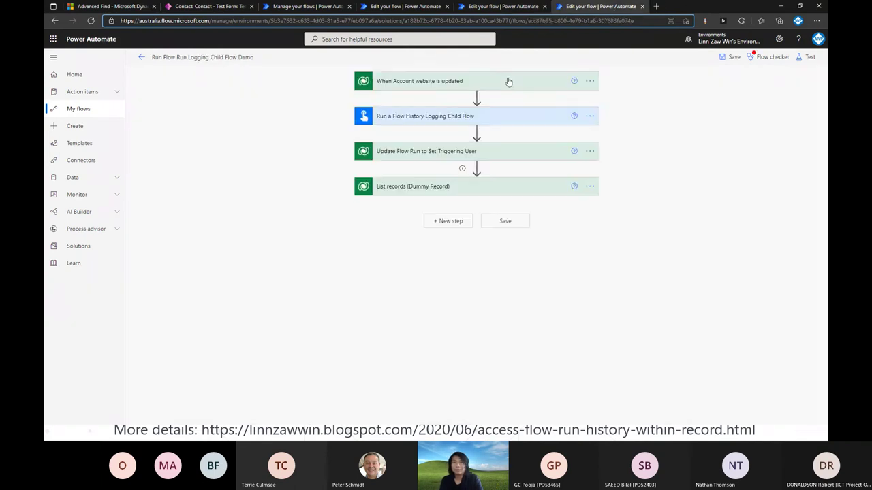
click(508, 82)
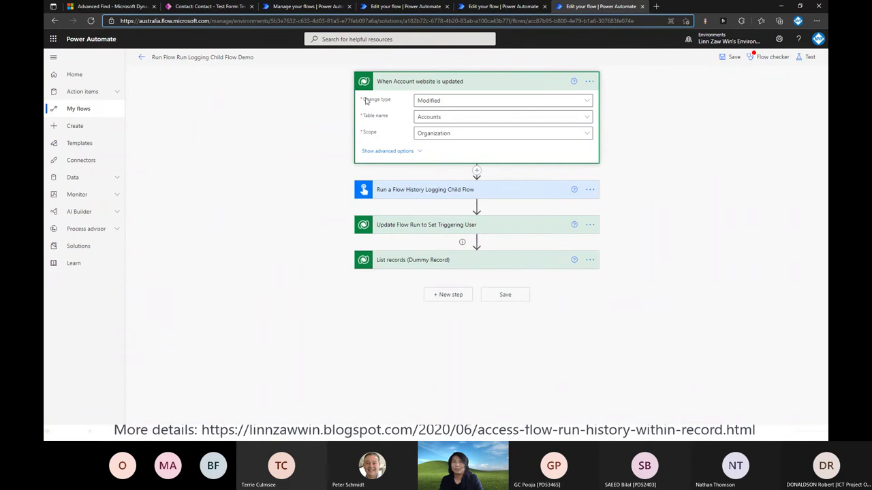
click(519, 193)
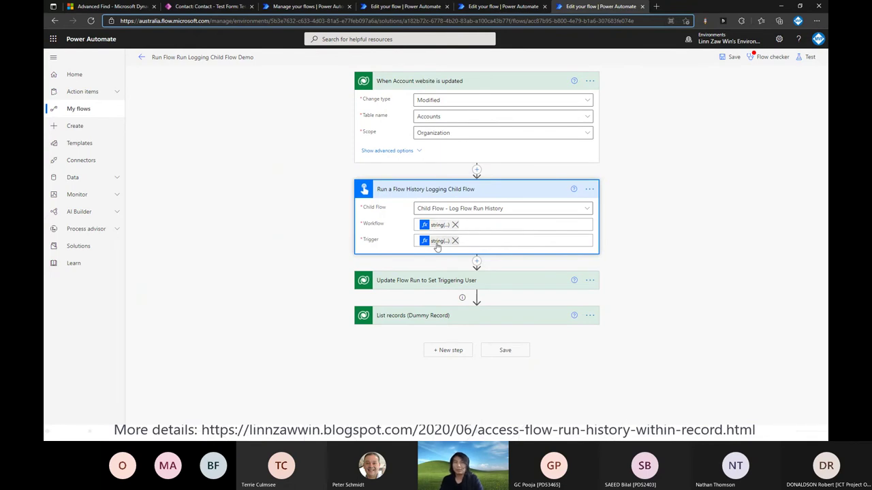
Expand Update Flow Run to Set Triggering User in the parent flow and show its advanced options to examine the Row ID and Regarding (Accounts) fields
click(447, 282)
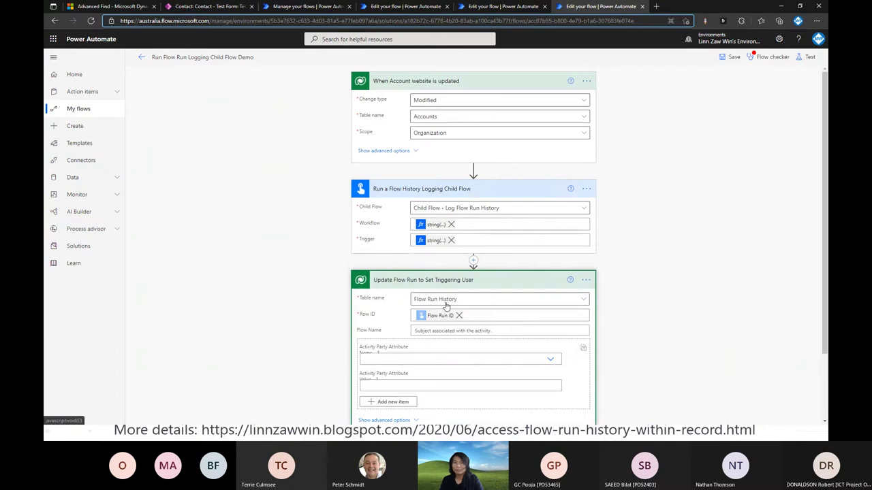
scroll(447, 306, down, 2)
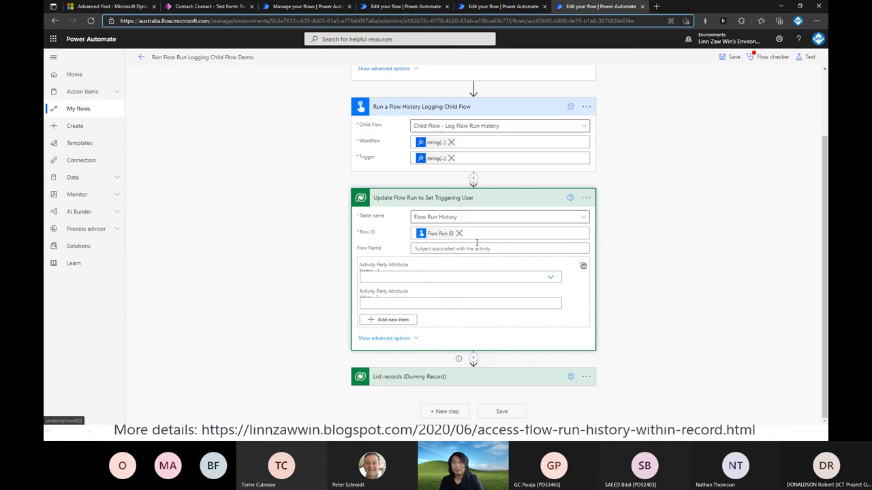
click(399, 338)
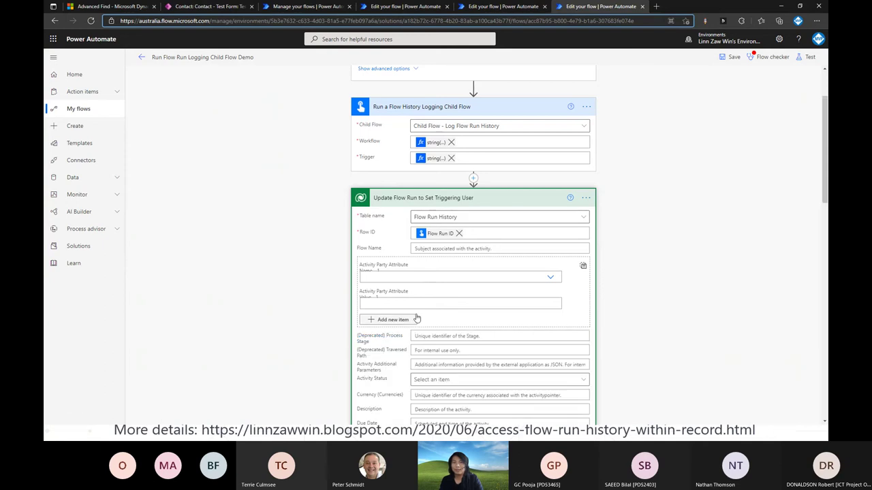
scroll(430, 239, down, 2)
scroll(430, 238, down, 6)
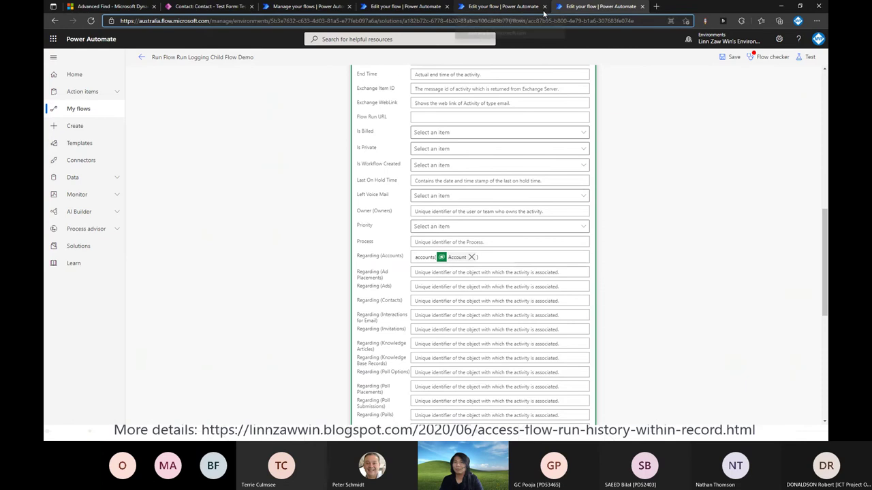
Collapse Update Flow Run to Set Triggering User, then expand List records (Dummy Record) with its advanced options and review the parent flow
scroll(517, 146, up, 5)
click(517, 150)
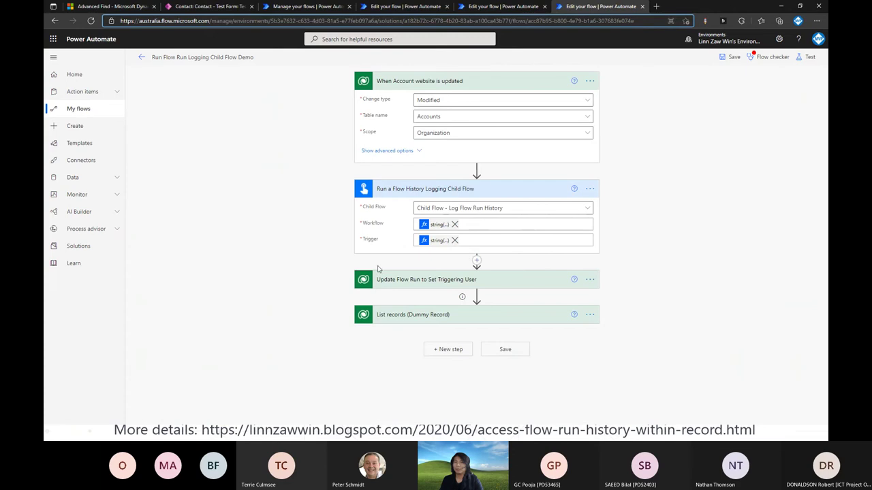
click(495, 317)
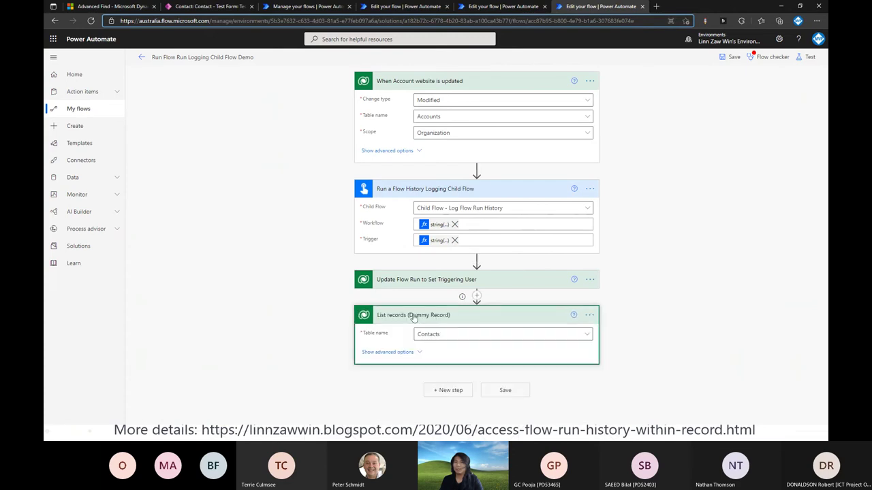
click(395, 354)
scroll(576, 348, down, 2)
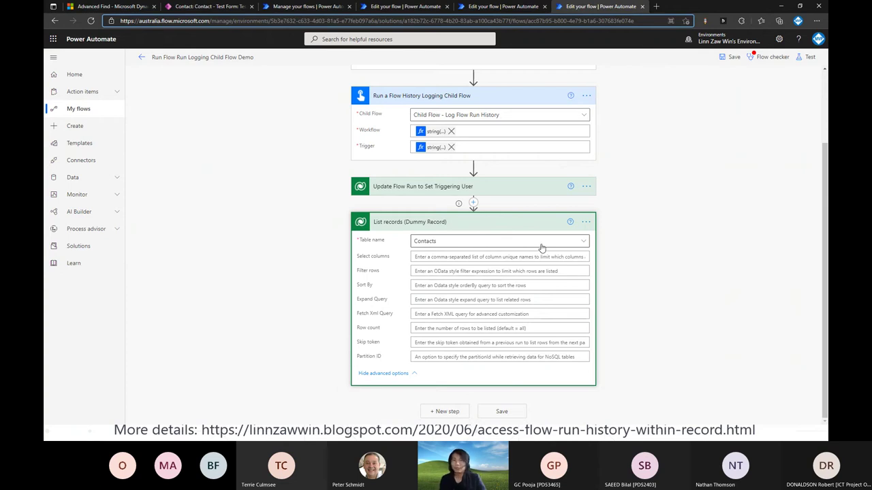
scroll(497, 245, up, 3)
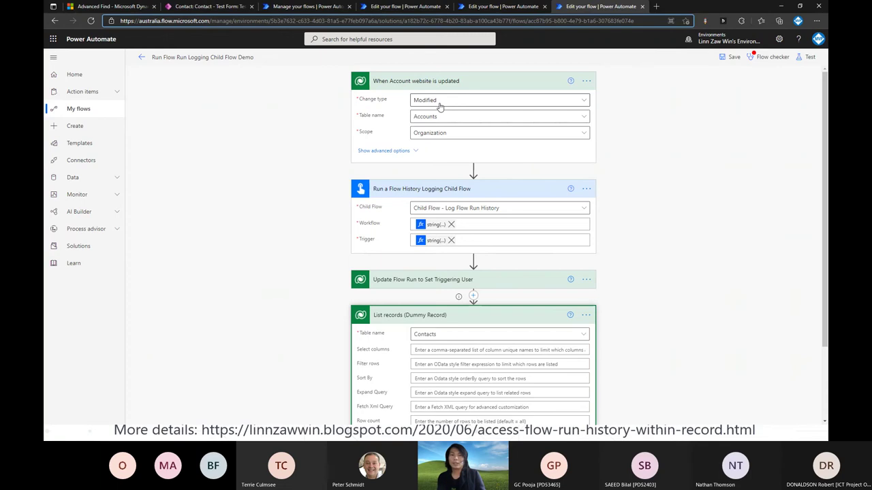
Show the Flow Run History Demo flow, then return to the presentation and advance to the view listing the child flow's actions
click(395, 9)
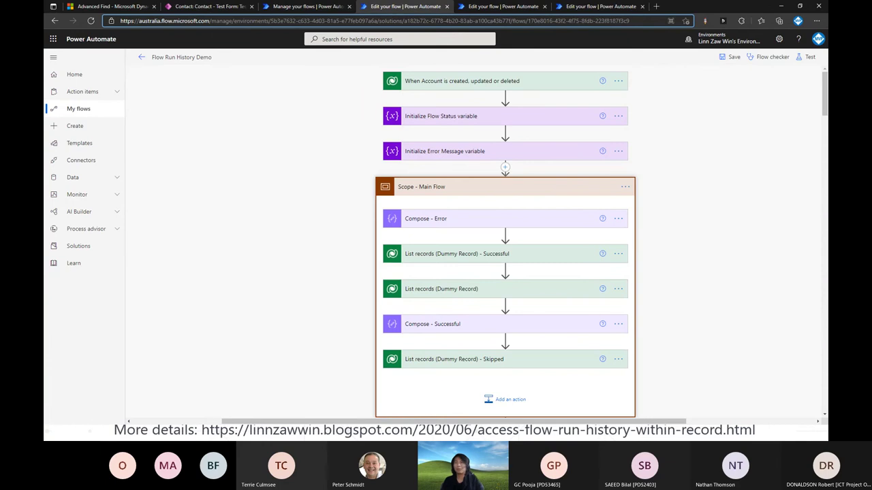
key(alt+Tab)
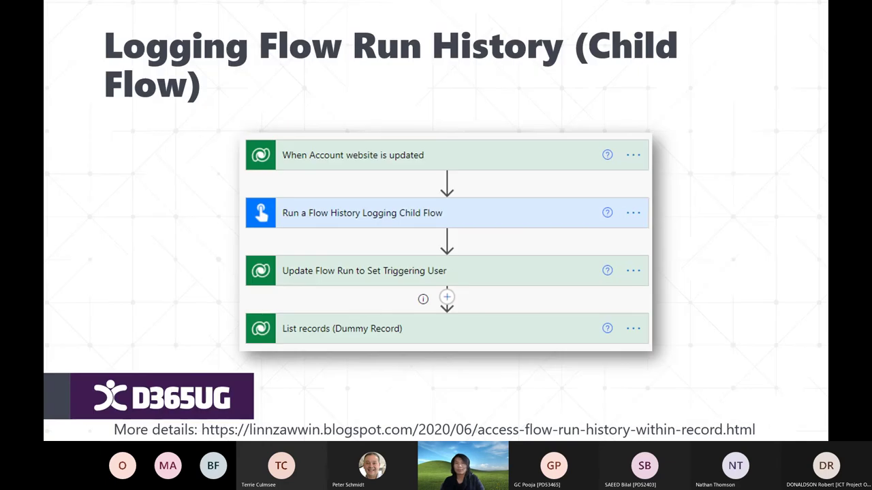
key(Right)
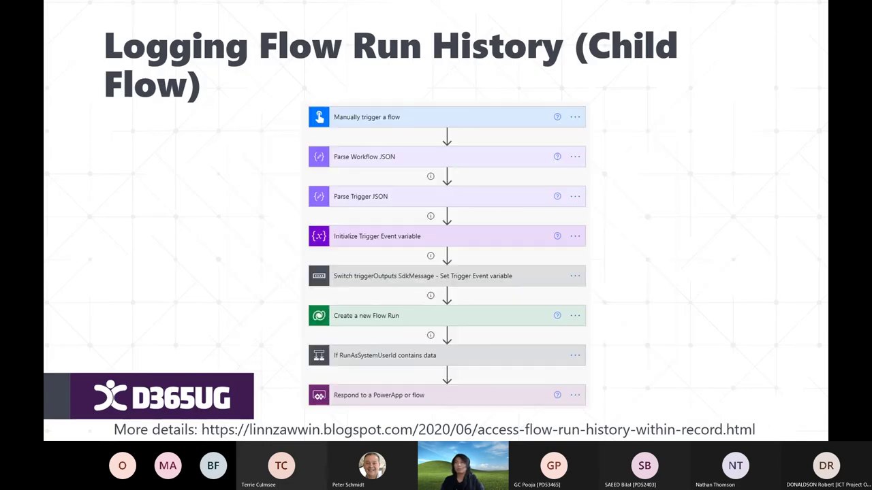